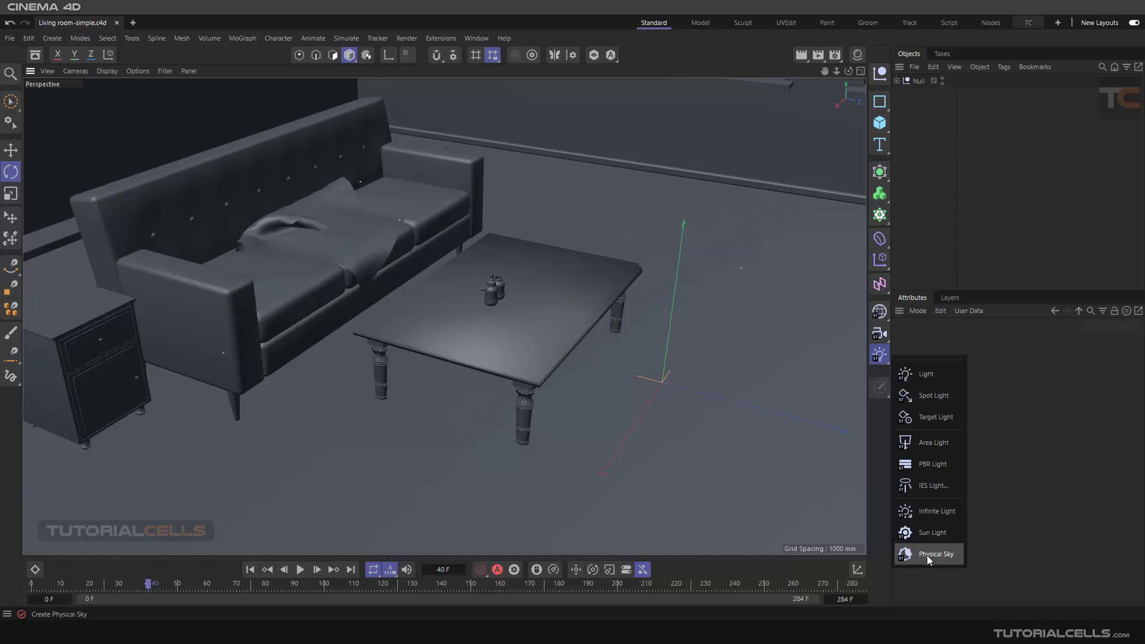
Step: Create a new empty project and hide the grid in its perspective viewport
click(132, 23)
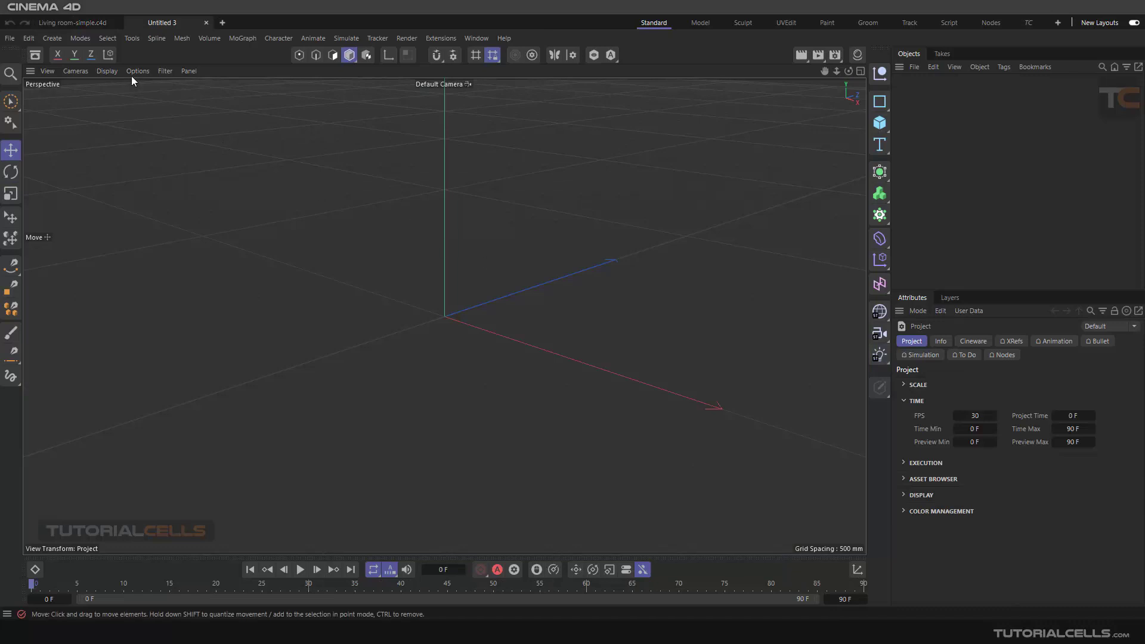
click(165, 71)
click(187, 152)
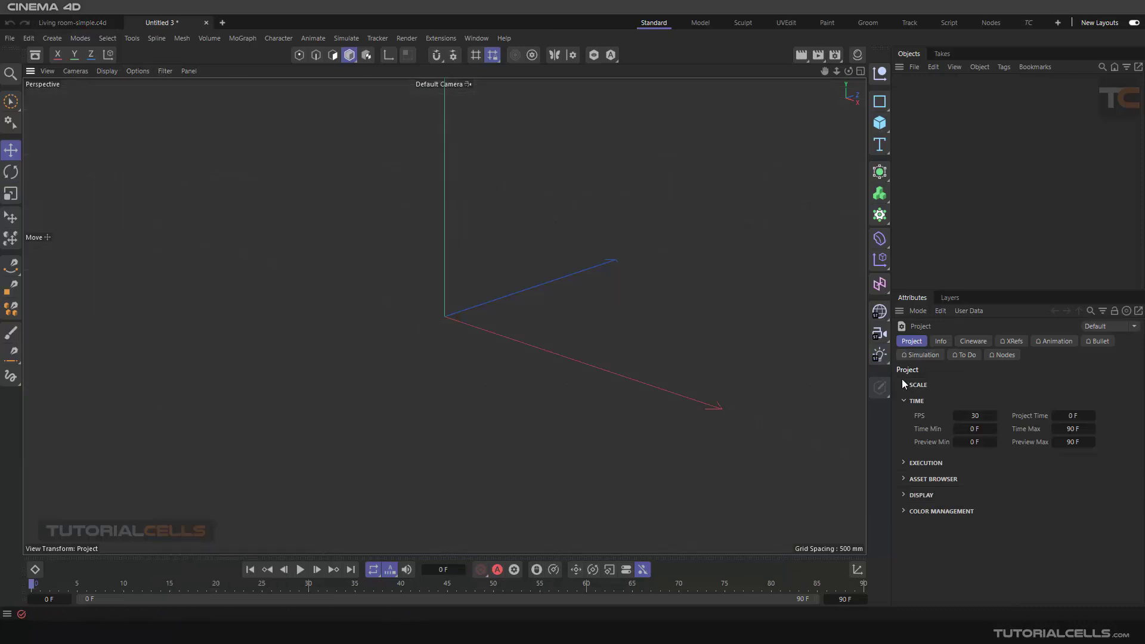
Step: Add a Physical Sky to the new project and view its compass and sun gizmo from several angles
click(879, 355)
click(936, 554)
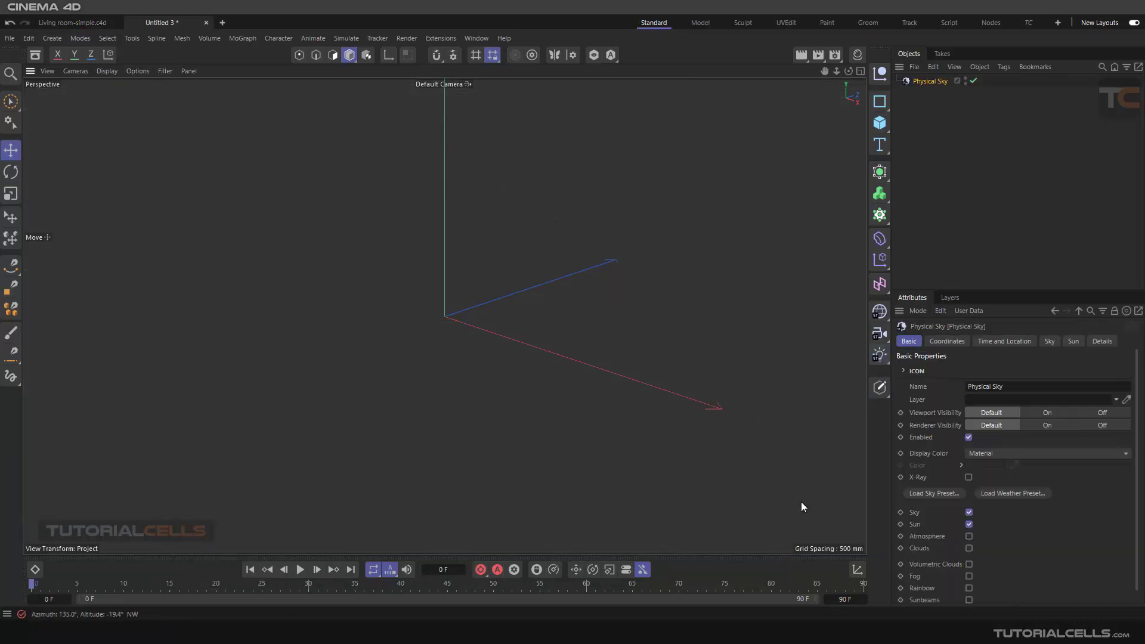
alt+drag(473, 284, 397, 298)
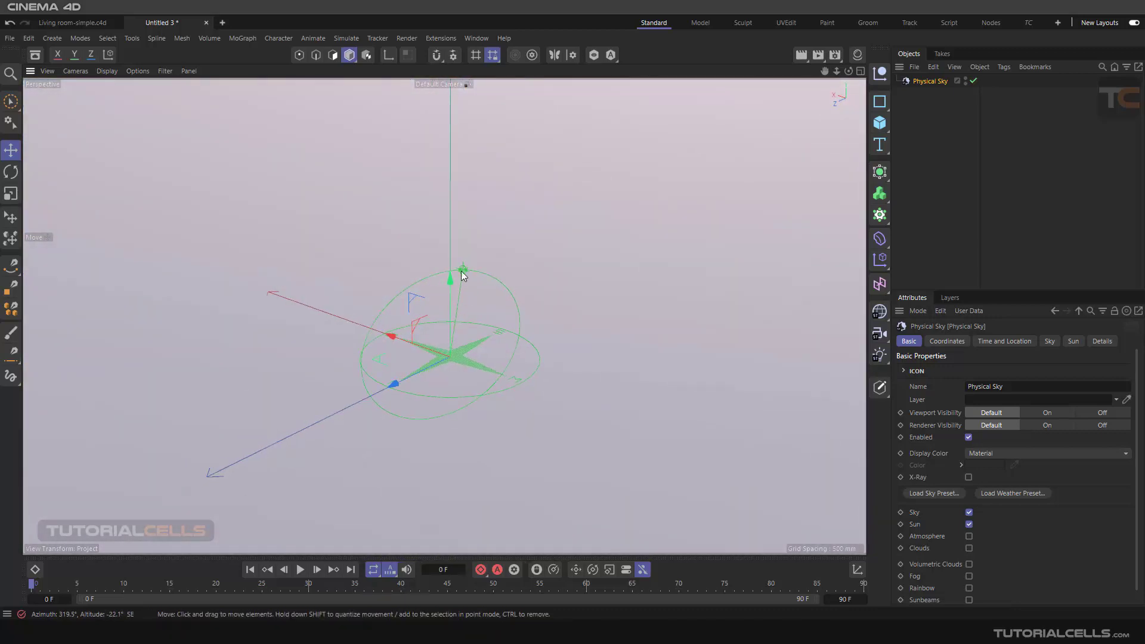
alt+drag(457, 325, 473, 348)
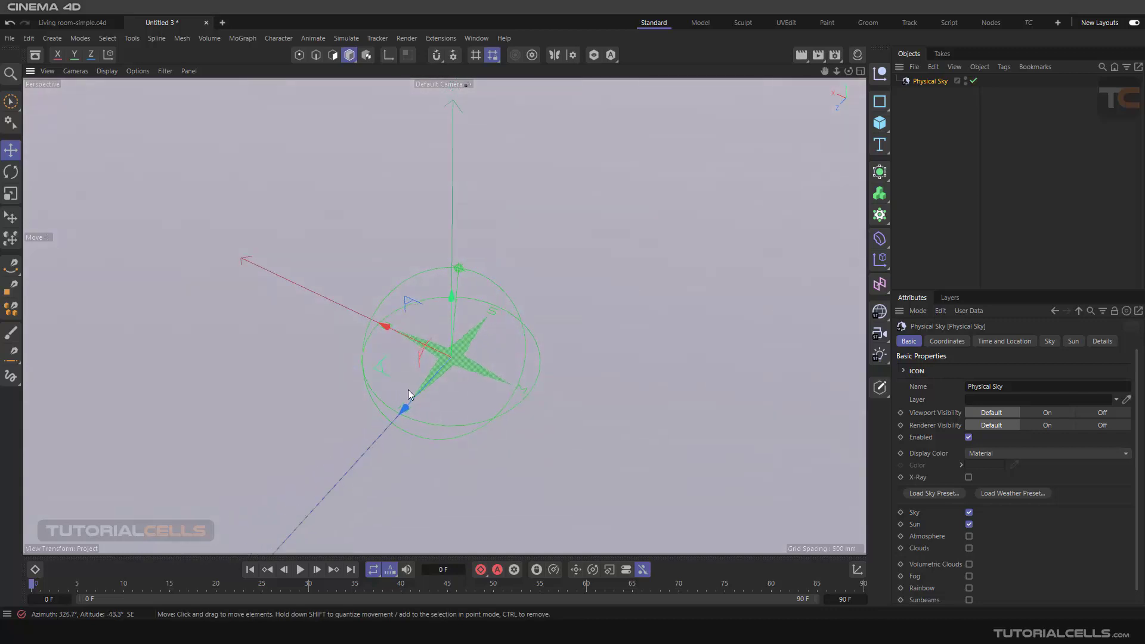
alt+drag(490, 406, 484, 370)
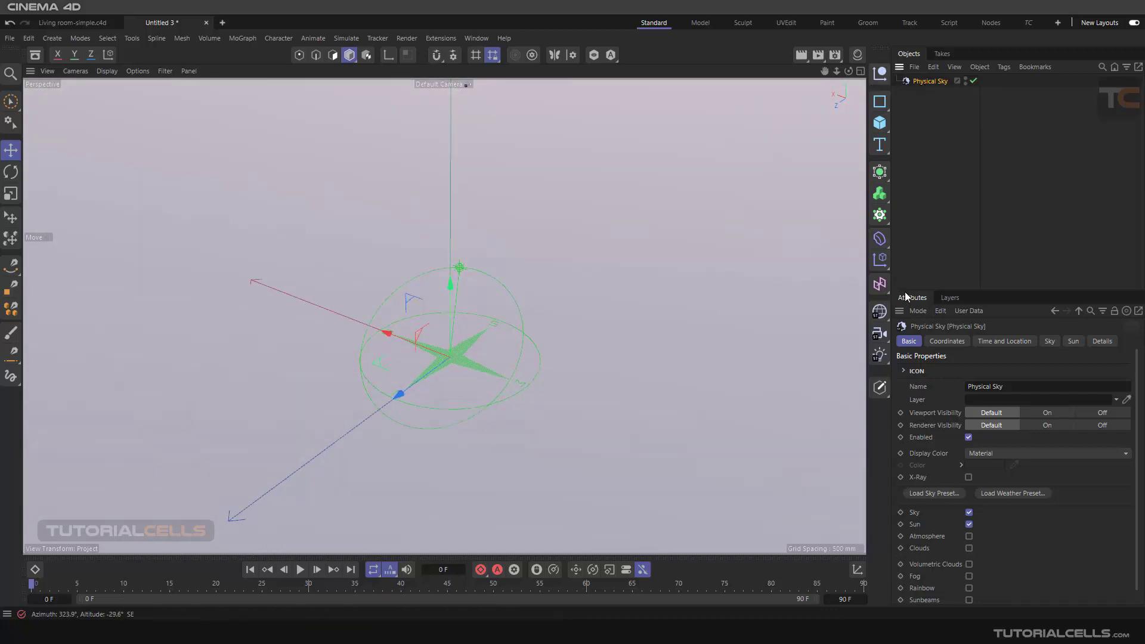
Step: Enlarge the attributes area and set the month in the Physical Sky's time and location settings to June
drag(905, 290, 905, 136)
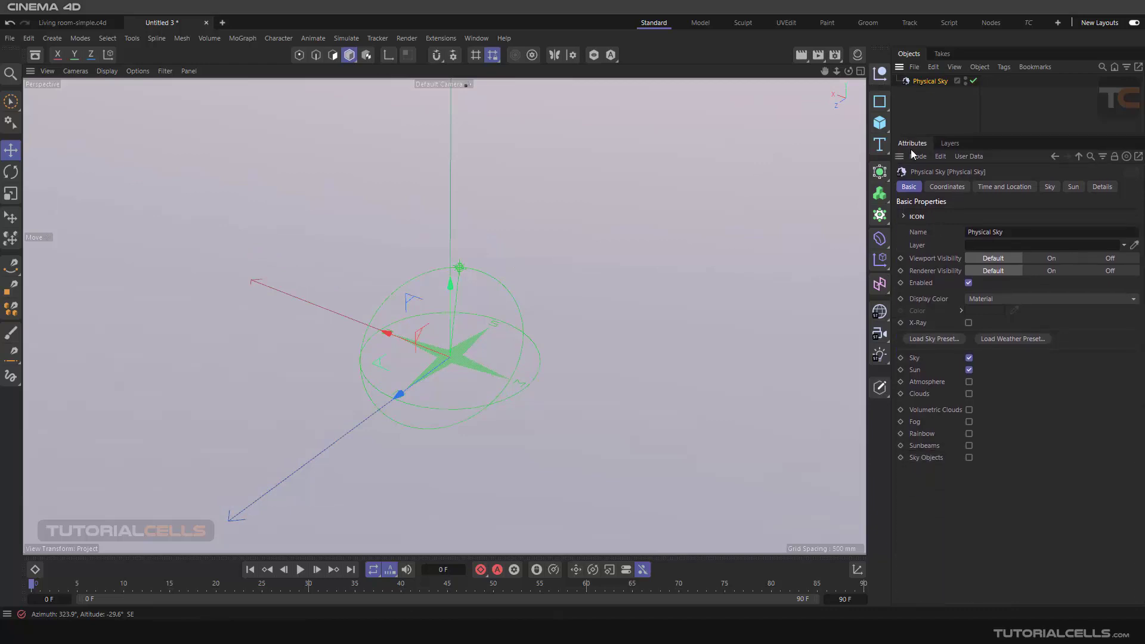
click(935, 187)
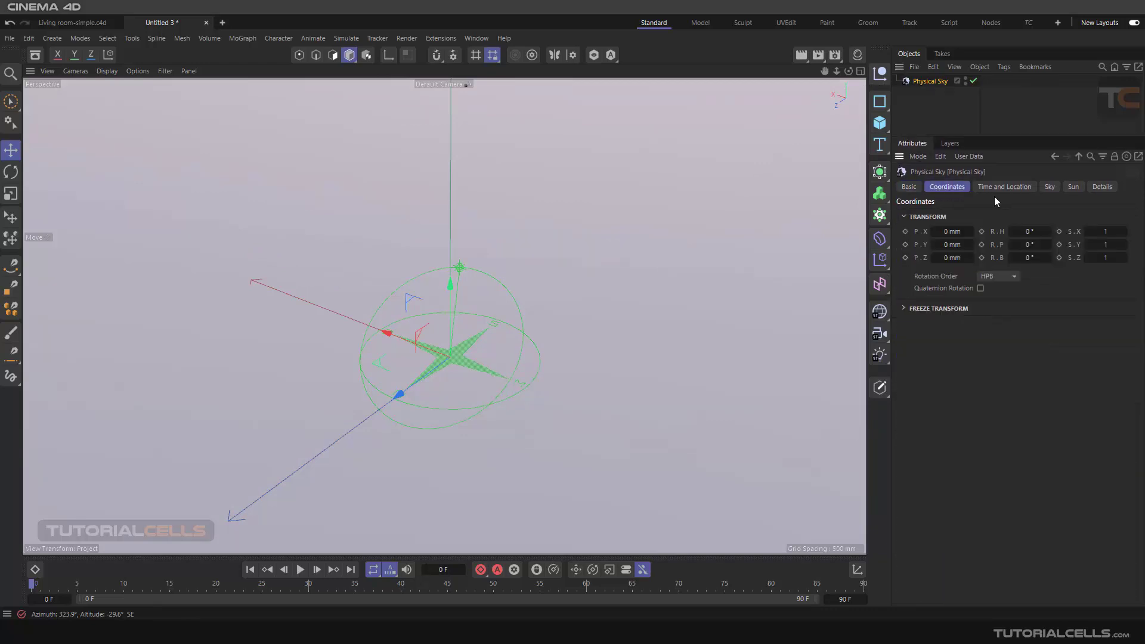
click(1001, 188)
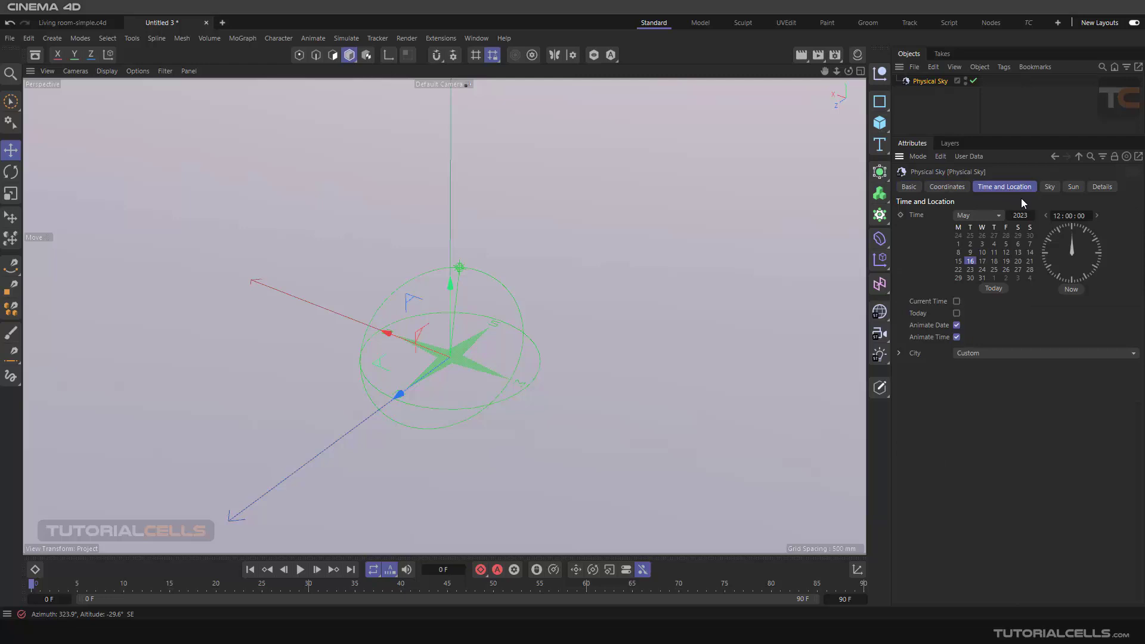
click(988, 215)
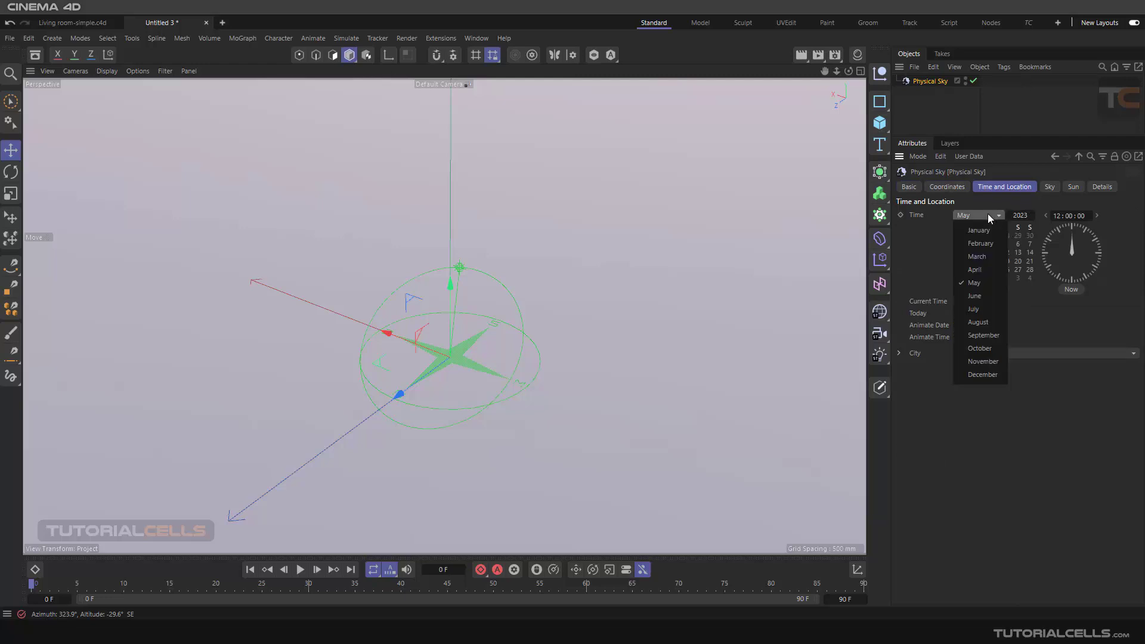
click(981, 295)
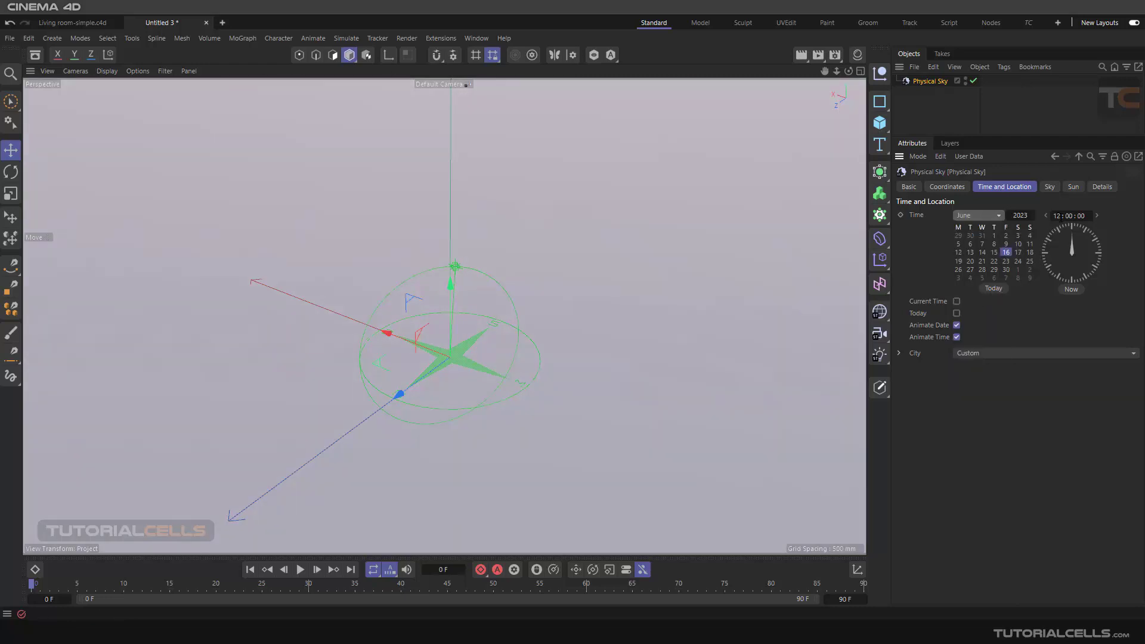
Step: Set the Physical Sky's time of day to 10:00:00
click(1057, 215)
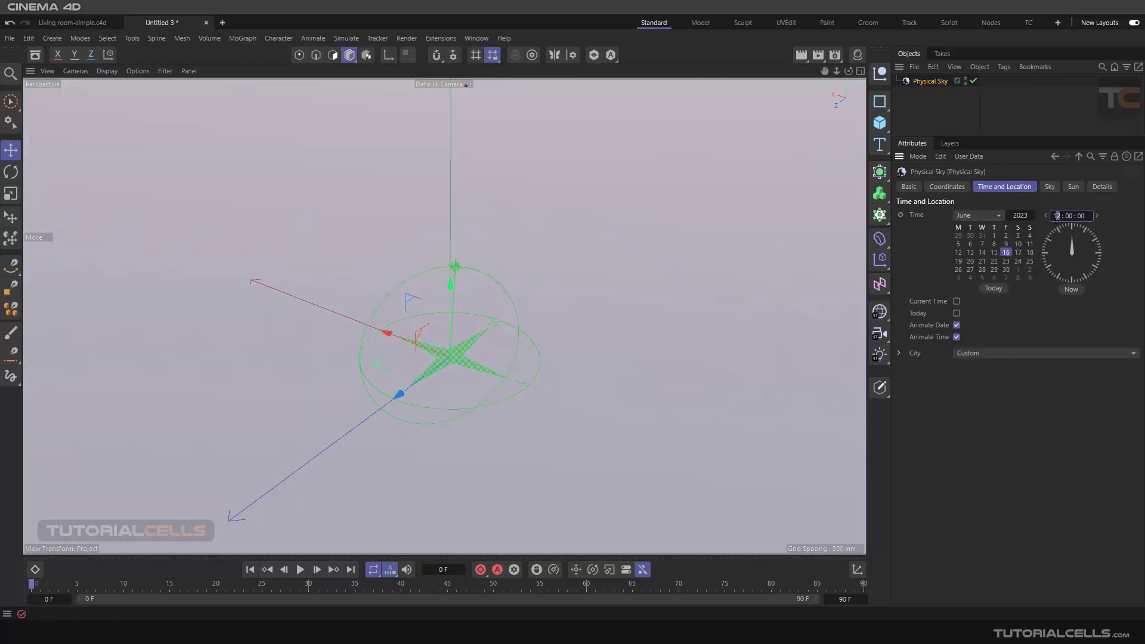
key(BackSpace)
click(1098, 218)
click(1099, 218)
click(1098, 218)
click(1099, 218)
click(1098, 219)
click(1099, 218)
click(1099, 218)
click(1099, 218)
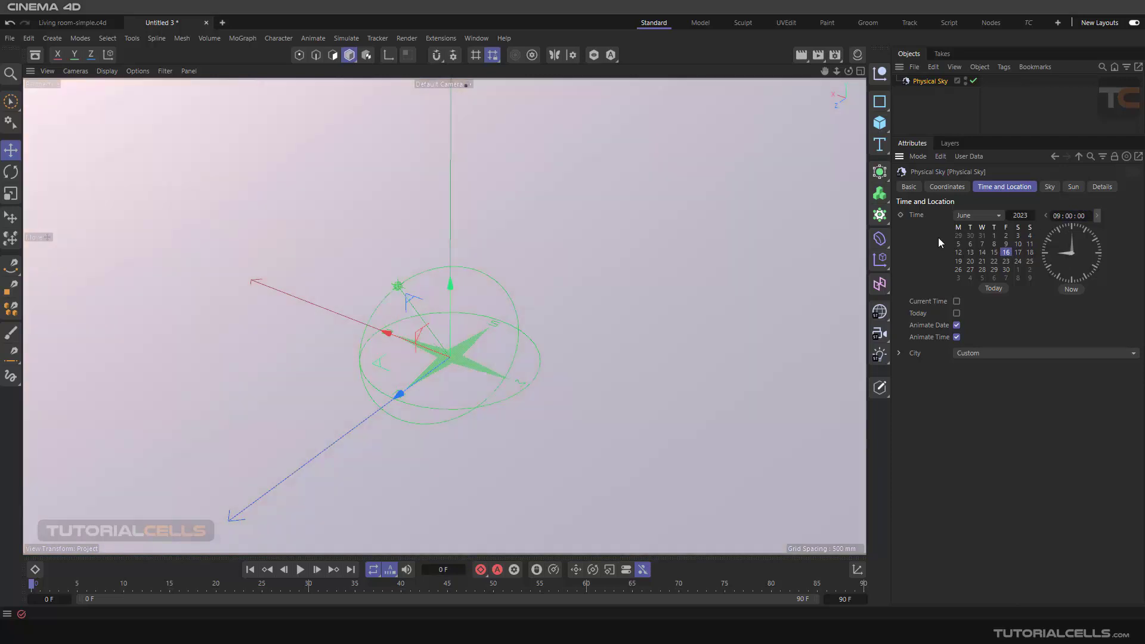
click(1096, 216)
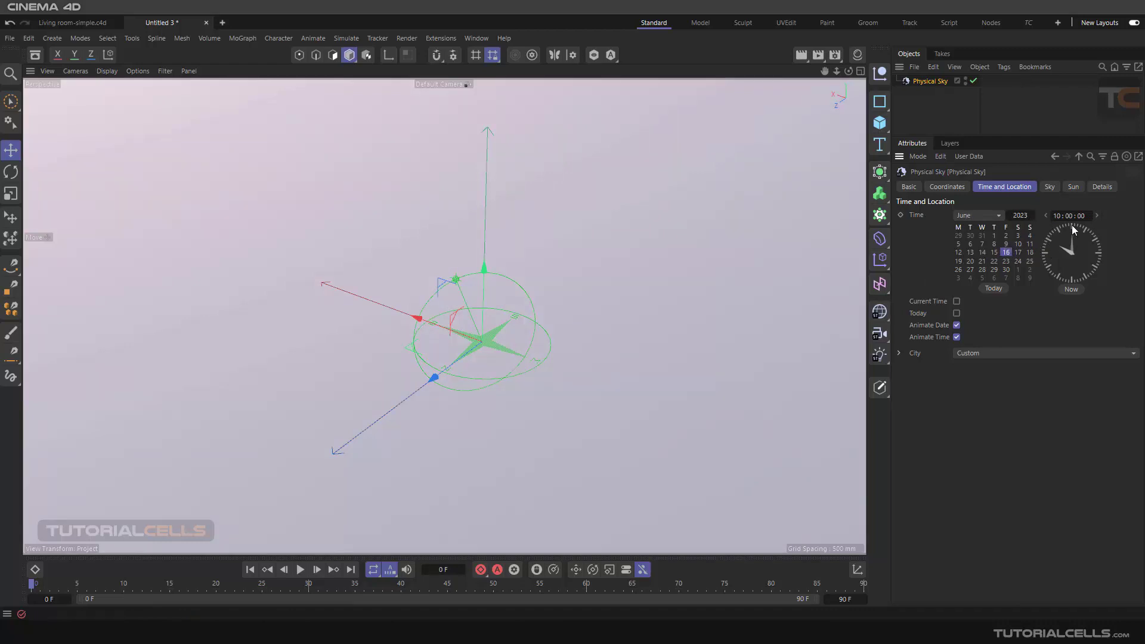
Step: Advance the Physical Sky's time to 14:00:00 while viewing the sun's path from the side
alt+drag(582, 319, 472, 252)
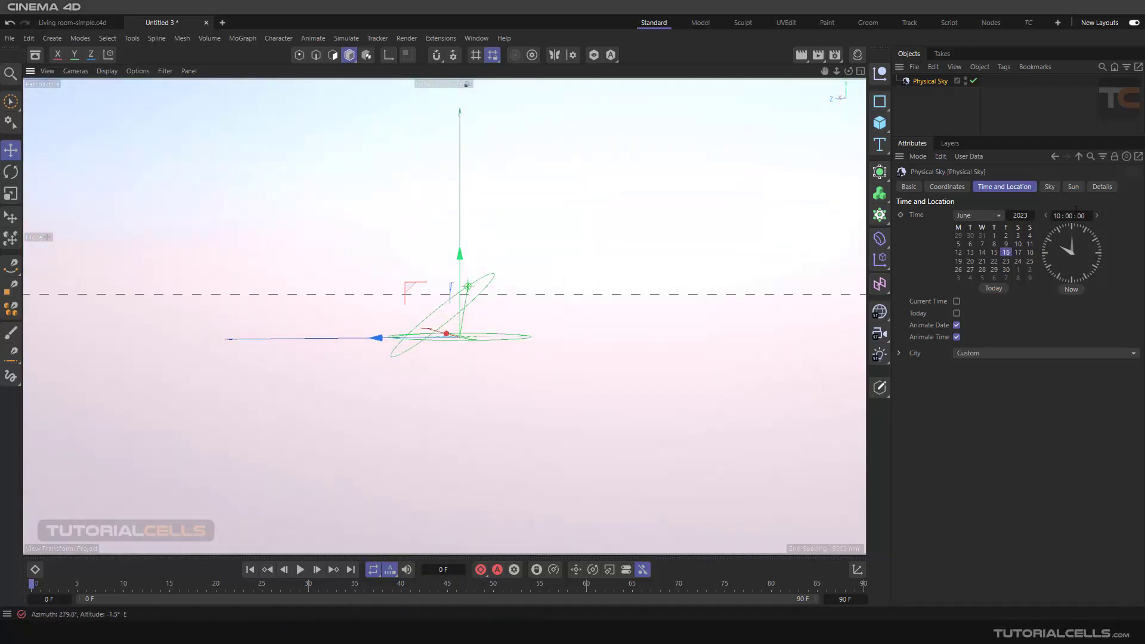
click(1097, 215)
click(1096, 215)
click(1097, 215)
click(1097, 215)
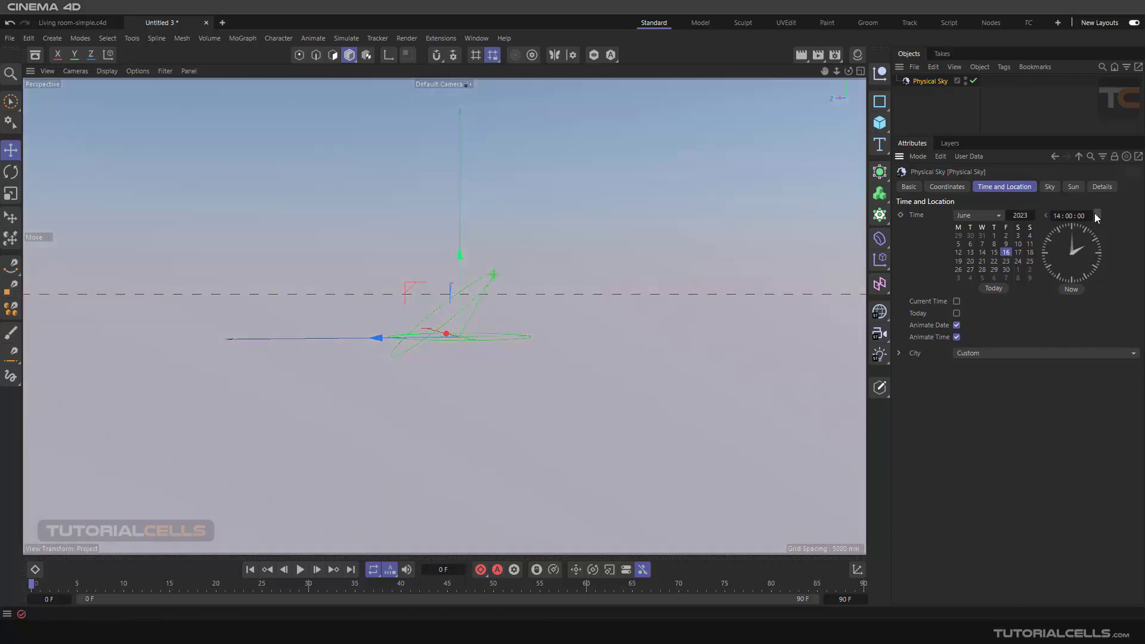
Step: Run the Physical Sky's time onward through 22:00:00 and around to 10:00:00, inspecting the sun's position on its path
alt+drag(847, 233, 361, 271)
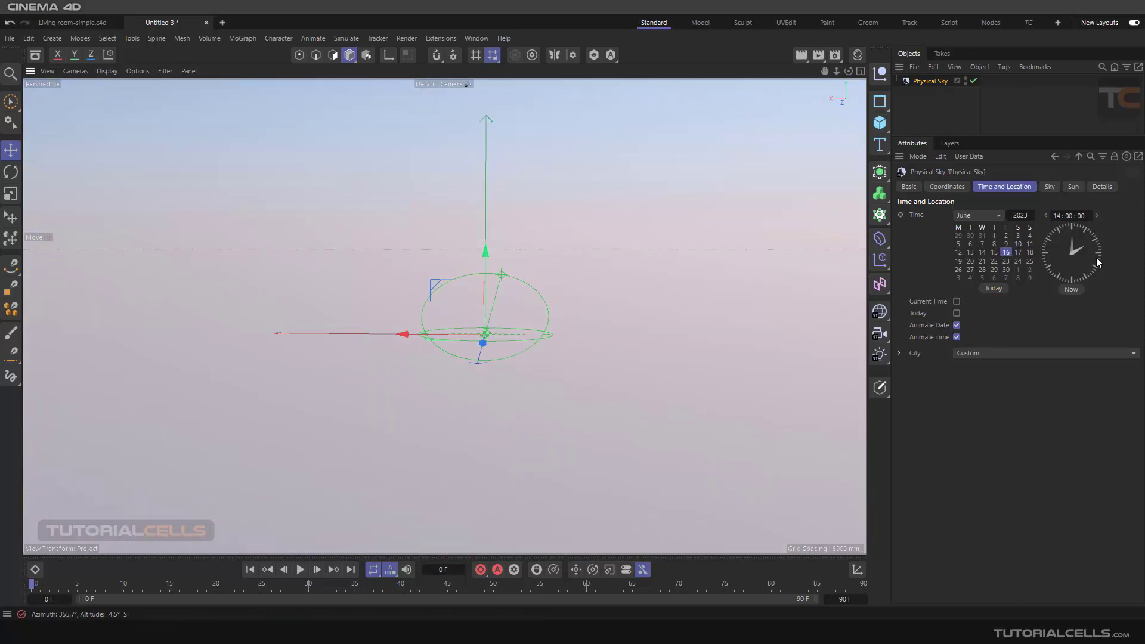
click(1097, 216)
click(1097, 216)
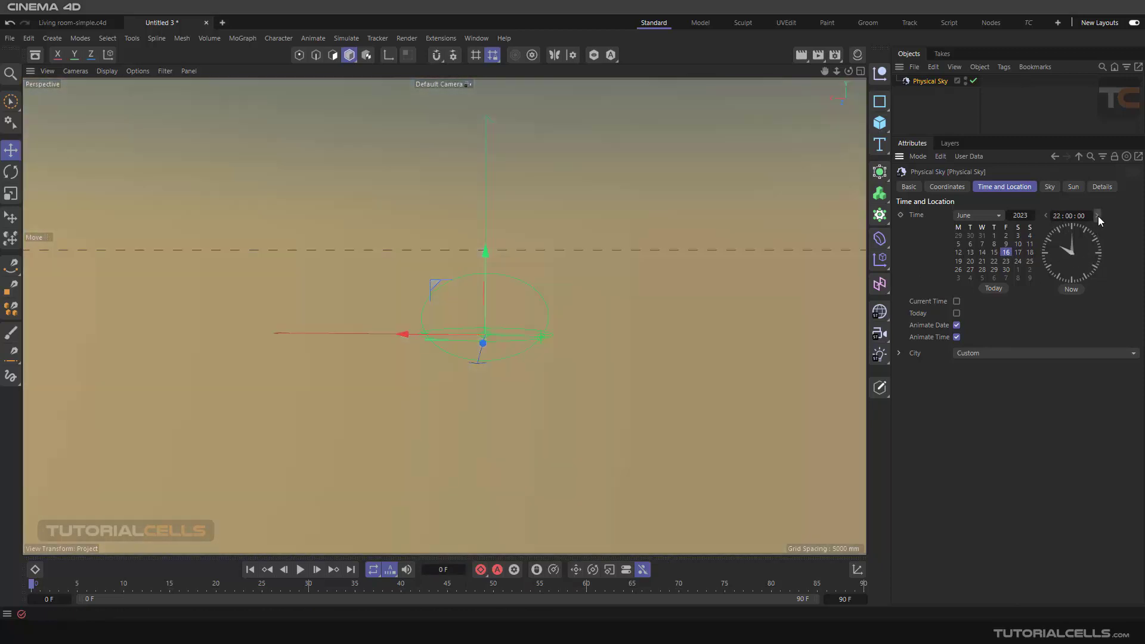
click(1097, 216)
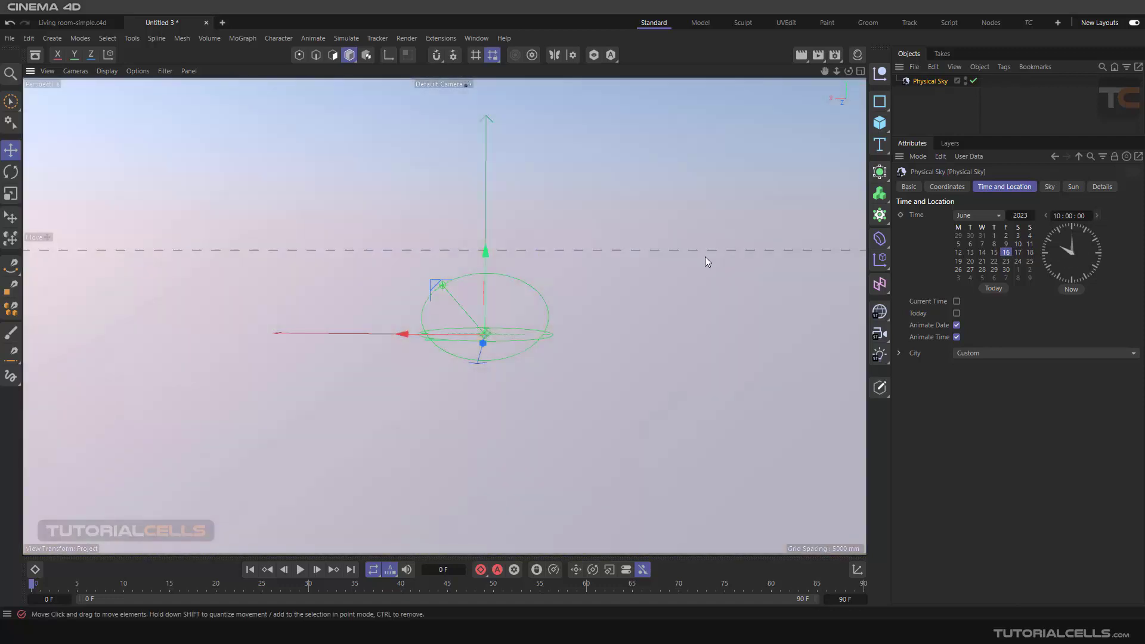
alt+drag(705, 261, 597, 244)
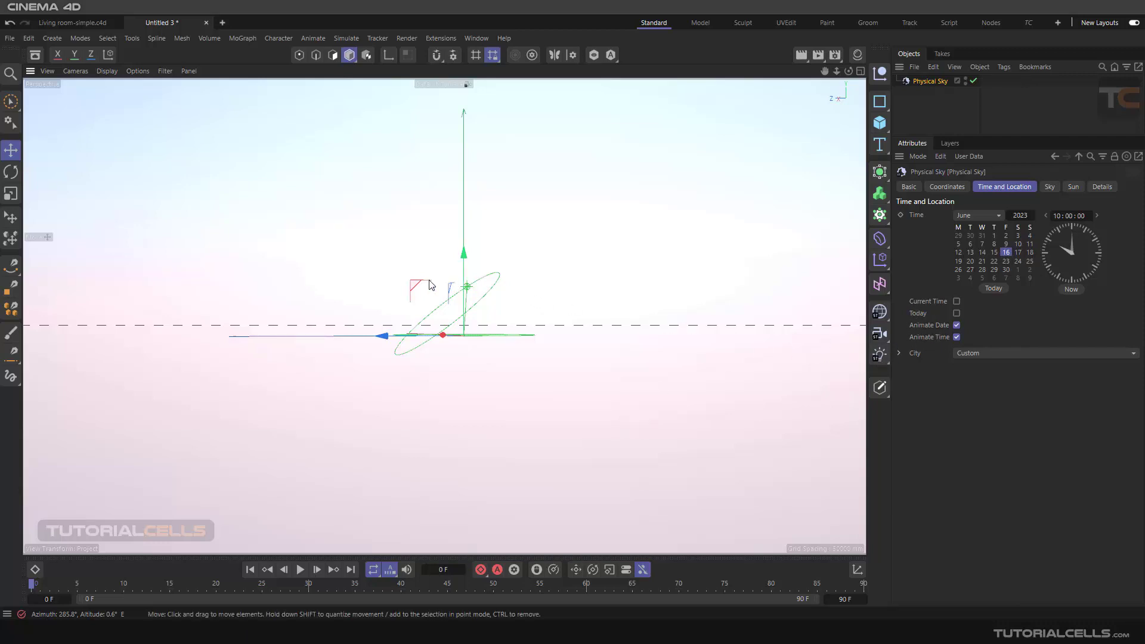
alt+drag(432, 285, 498, 320)
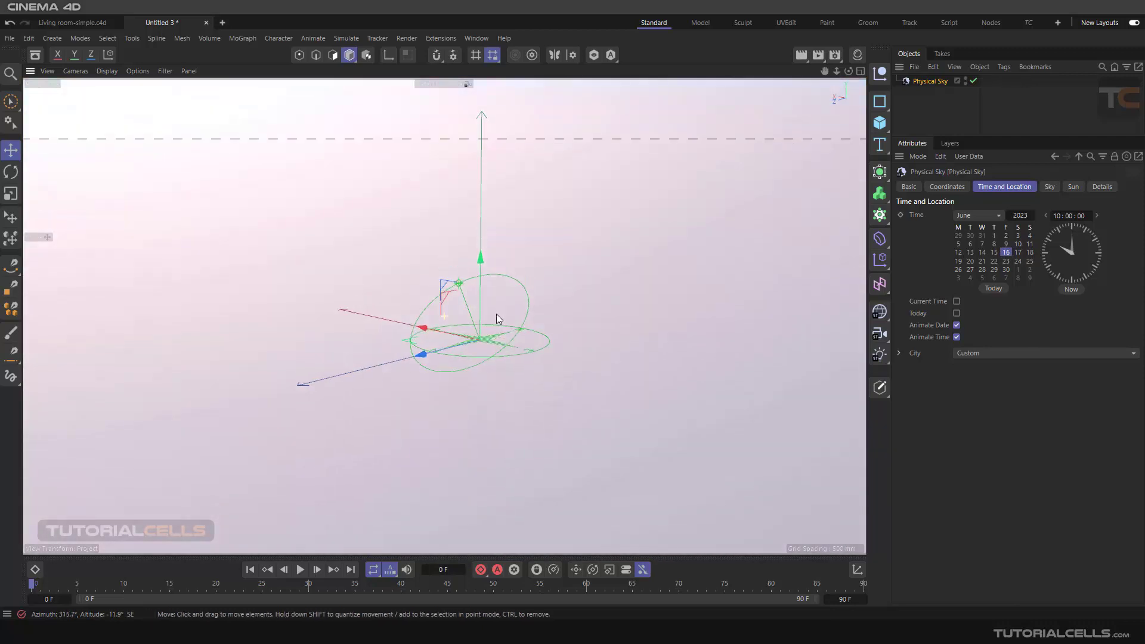
Step: Switch to the Living room-simple.c4d project, add a Physical Sky to the scene and check the viewport's Shadows option
click(88, 24)
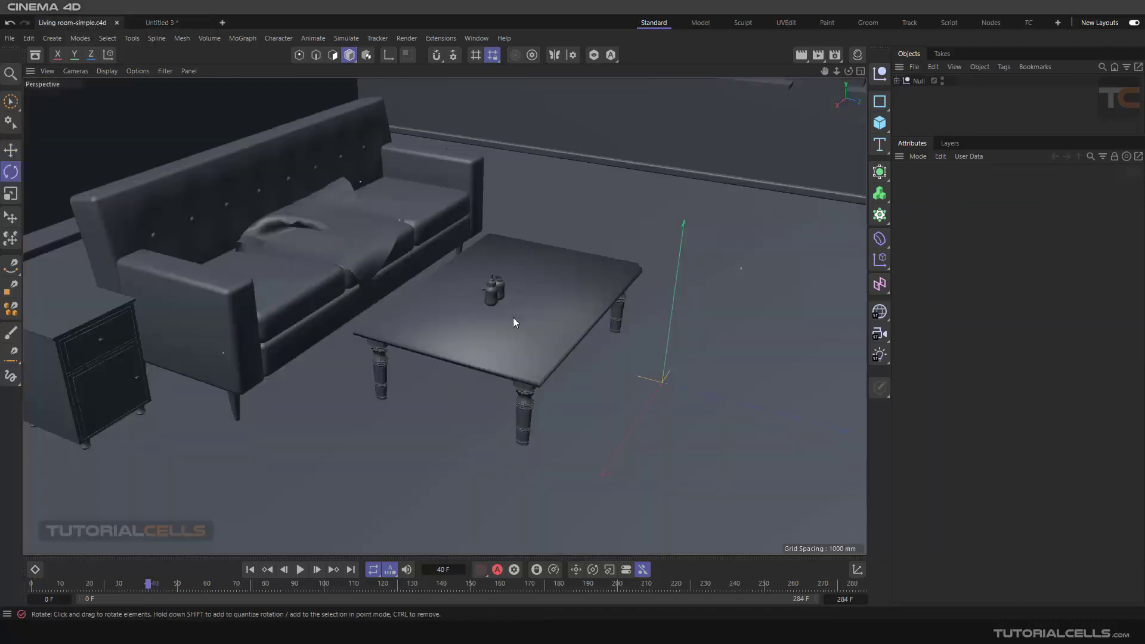
alt+drag(512, 317, 543, 311)
scroll(525, 310, down, 10)
scroll(542, 312, up, 6)
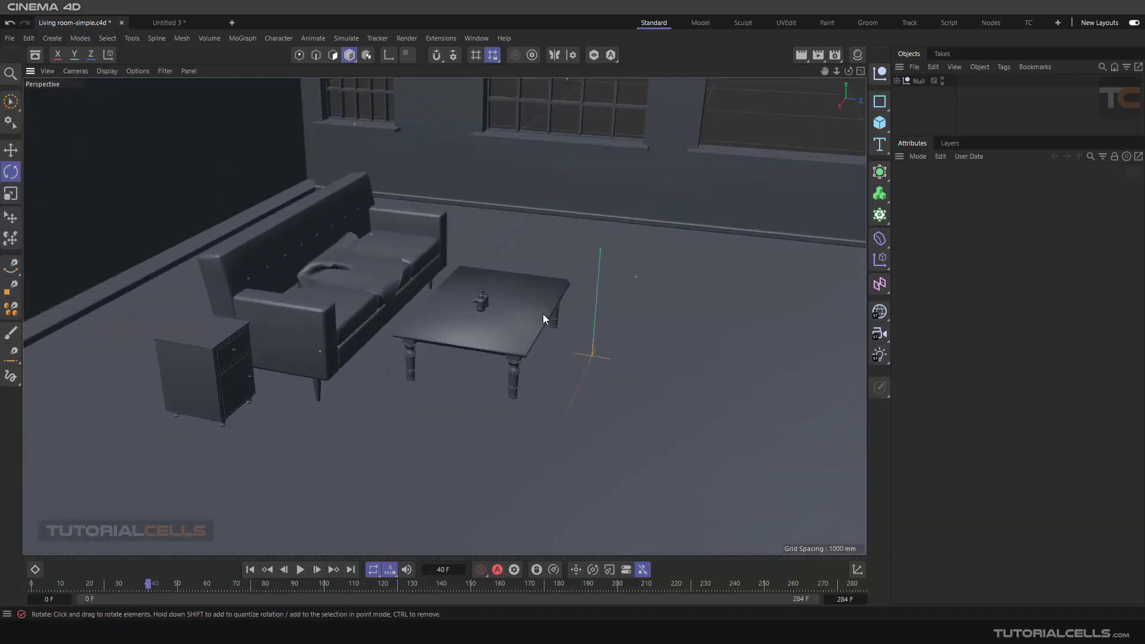
scroll(543, 314, up, 5)
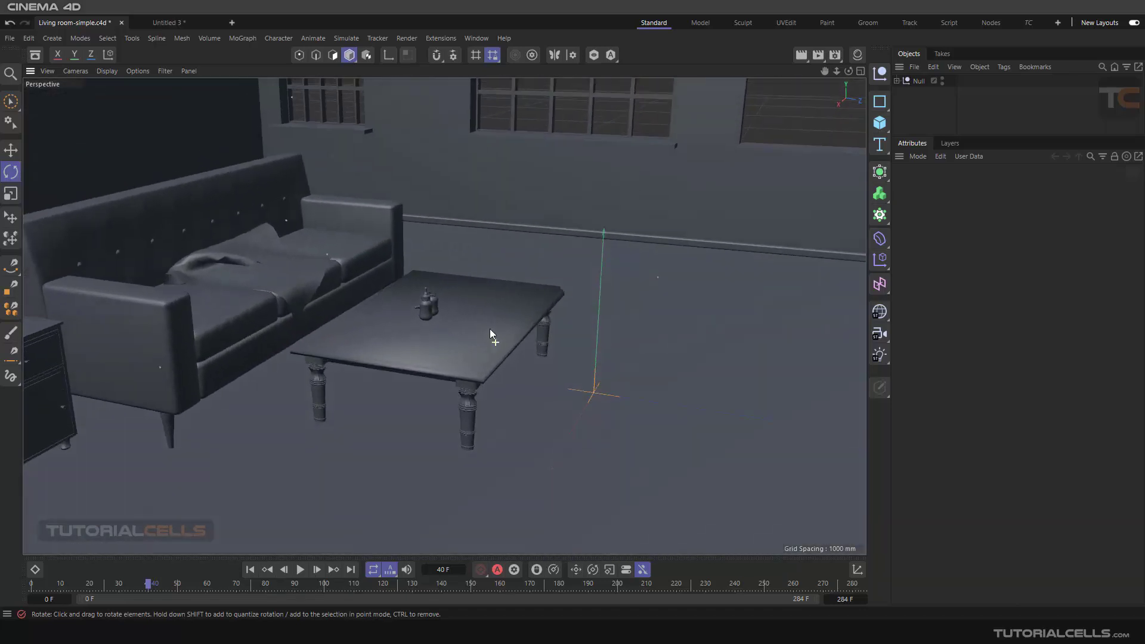
alt+drag(490, 330, 485, 329)
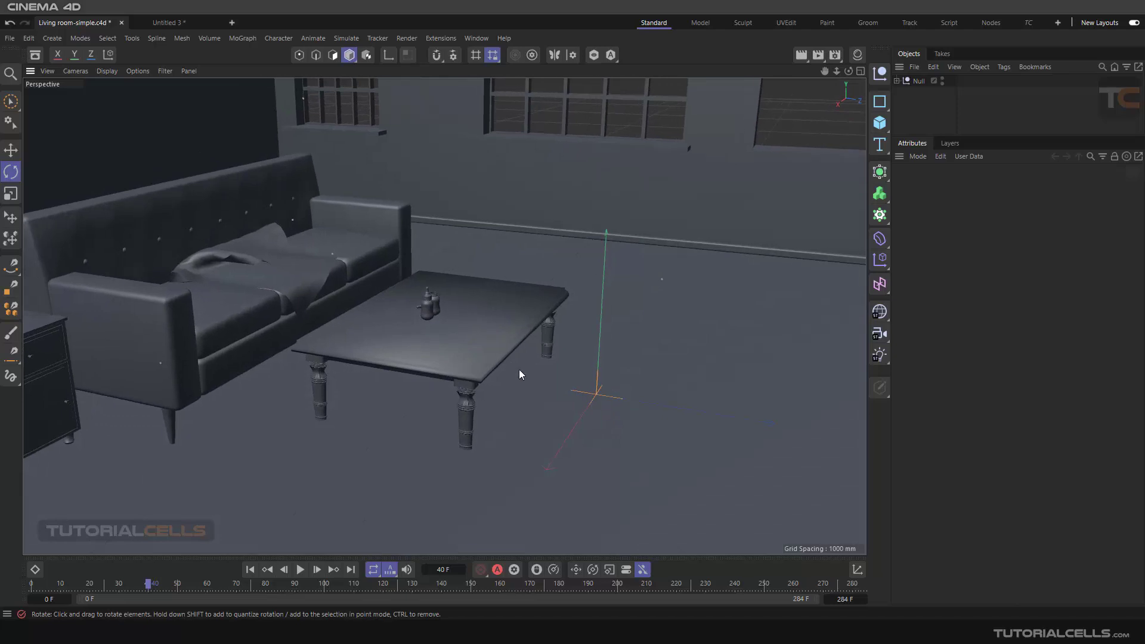
click(880, 356)
click(917, 551)
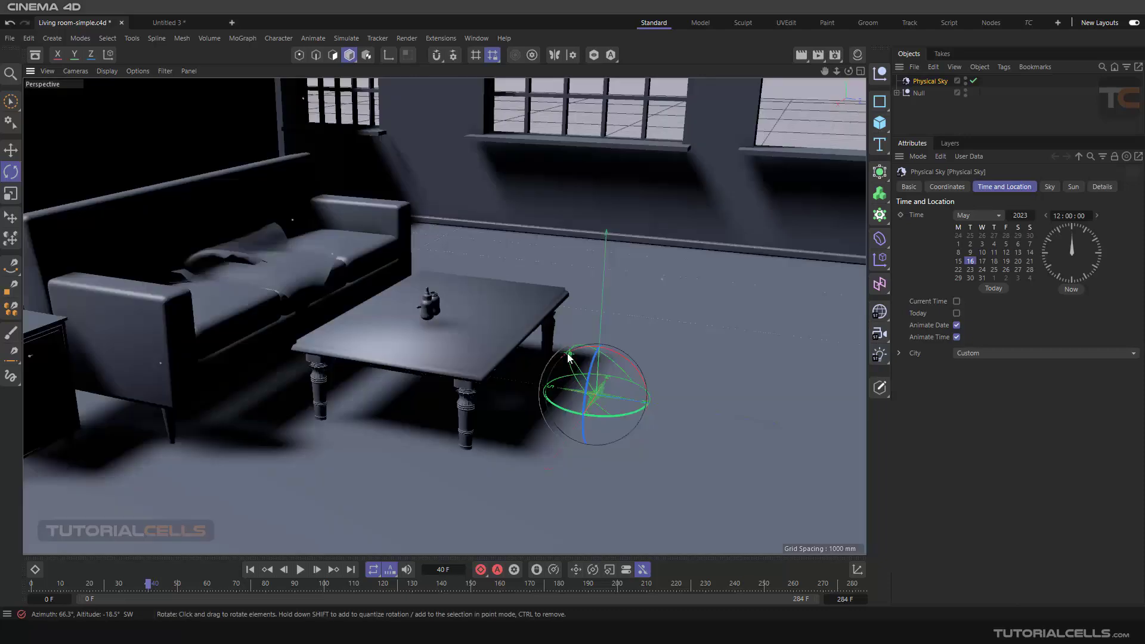
click(152, 73)
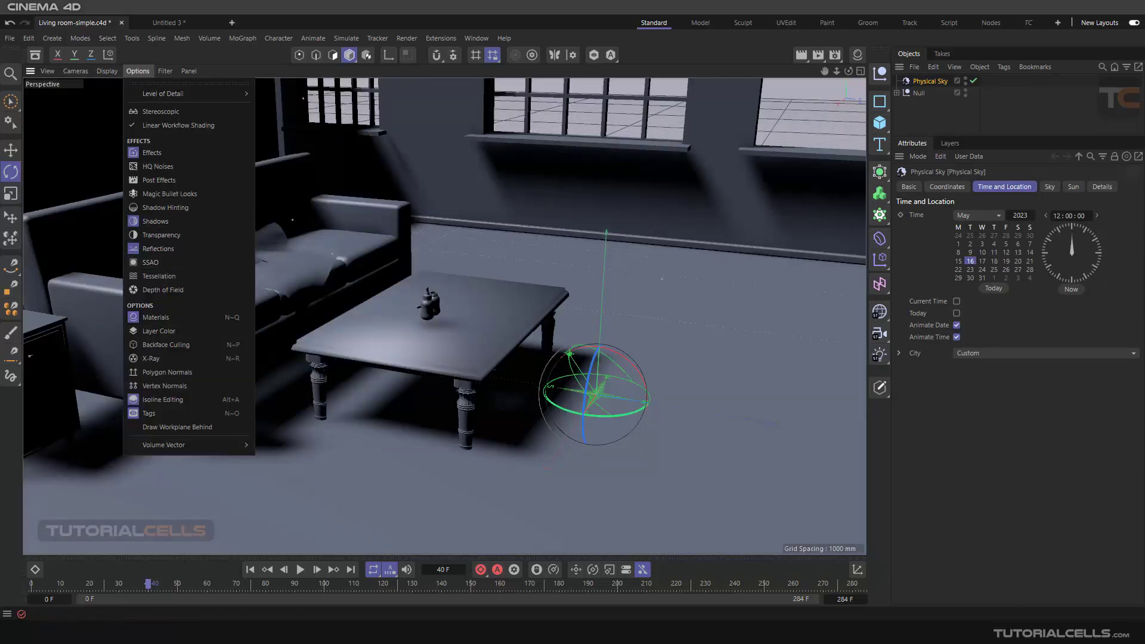
click(184, 221)
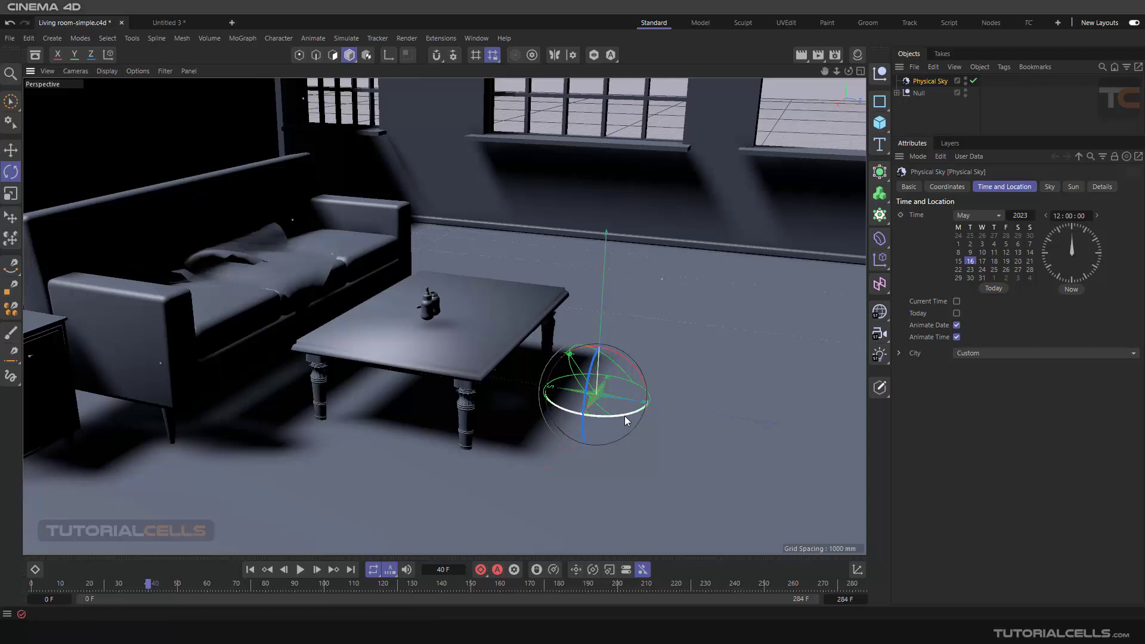
Step: Try rotating the Physical Sky around its vertical axis and undo the rotation
drag(624, 416, 614, 393)
key(ctrl+z)
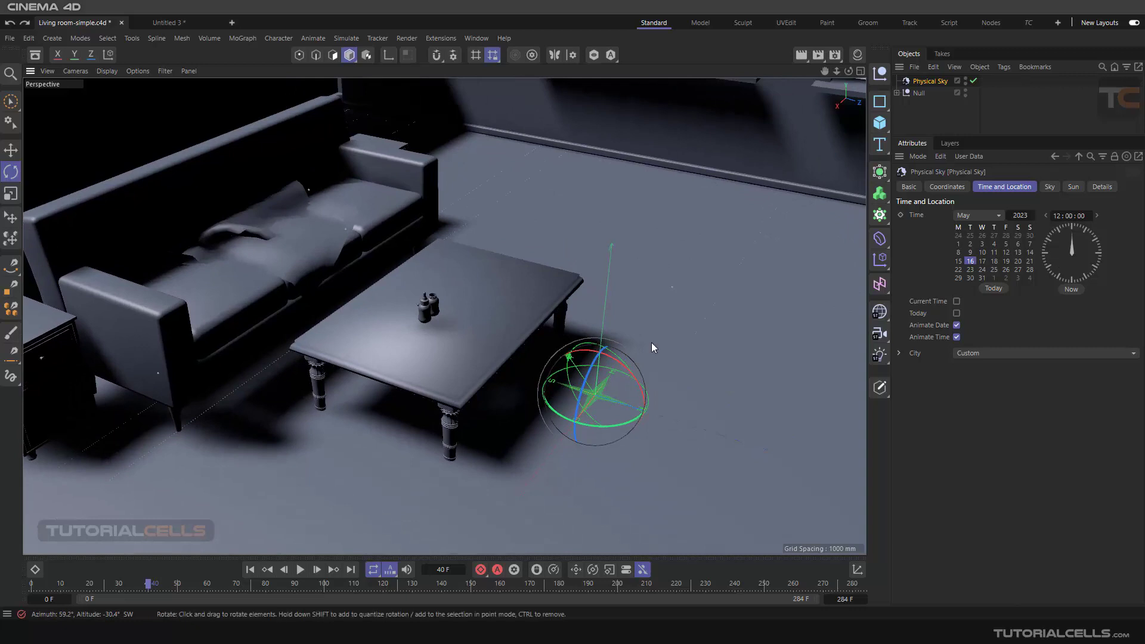
alt+drag(533, 450, 537, 417)
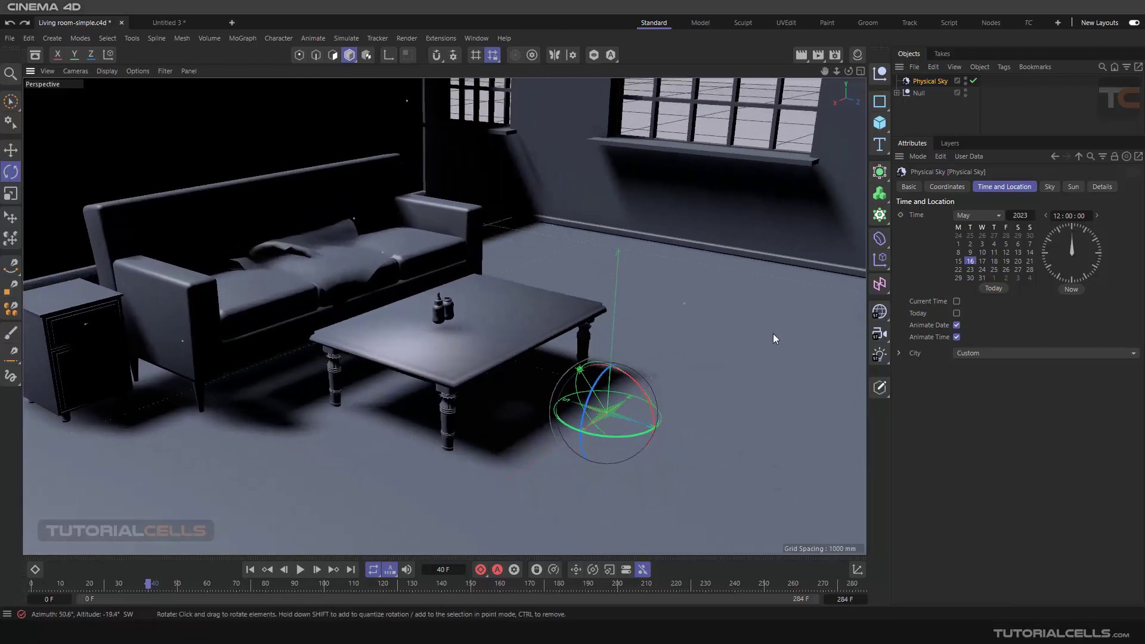
Step: Set the living room Physical Sky's time of day to 16:00:00 so sunlight enters through the windows
click(1096, 216)
click(1096, 216)
click(1095, 215)
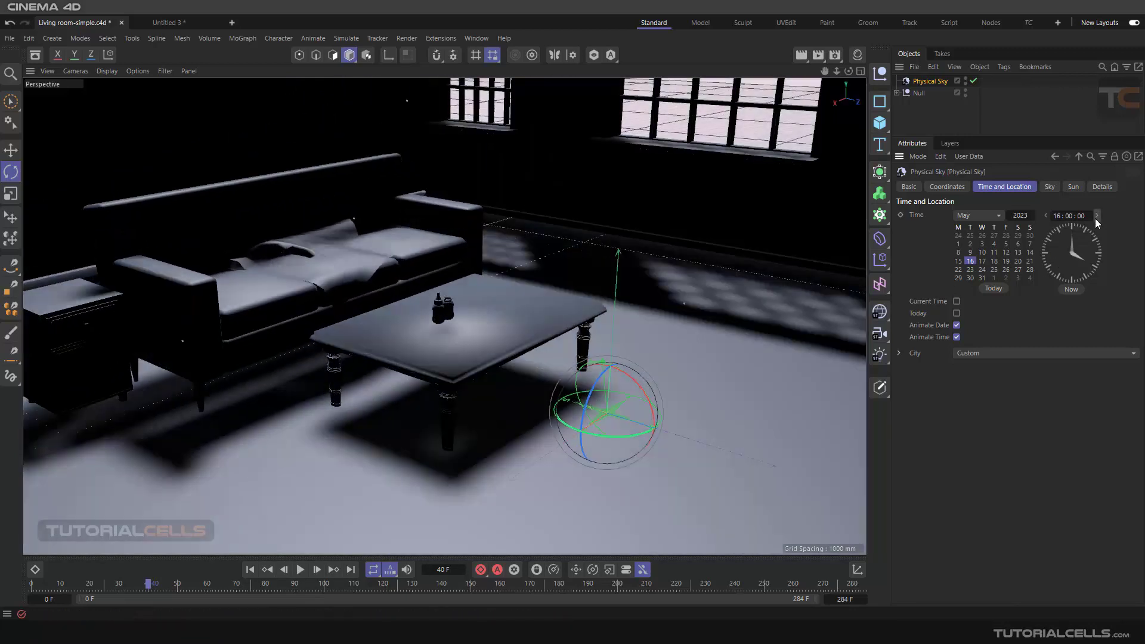
click(1096, 216)
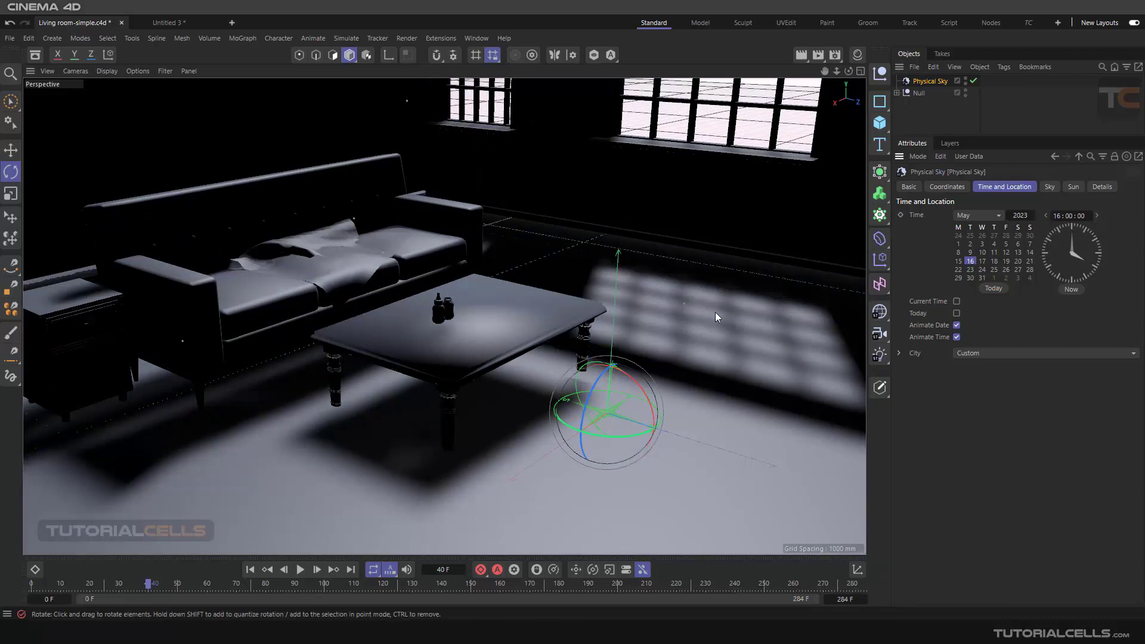
Step: Frame the sofa, table and window light, and render the view in the Picture Viewer
alt+drag(714, 312, 657, 306)
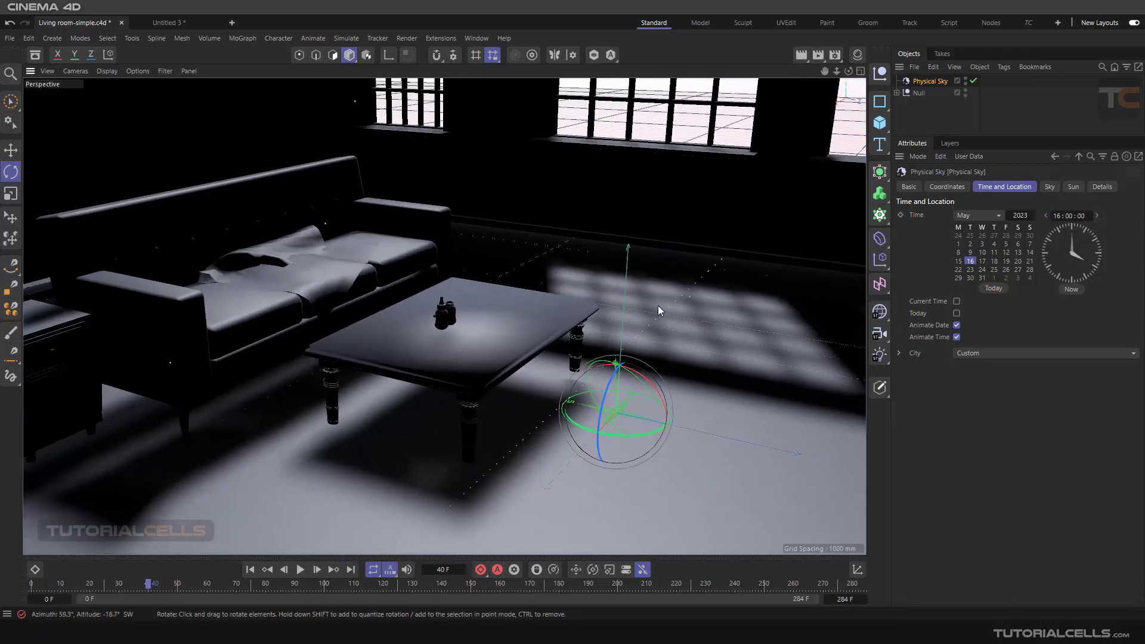
click(818, 55)
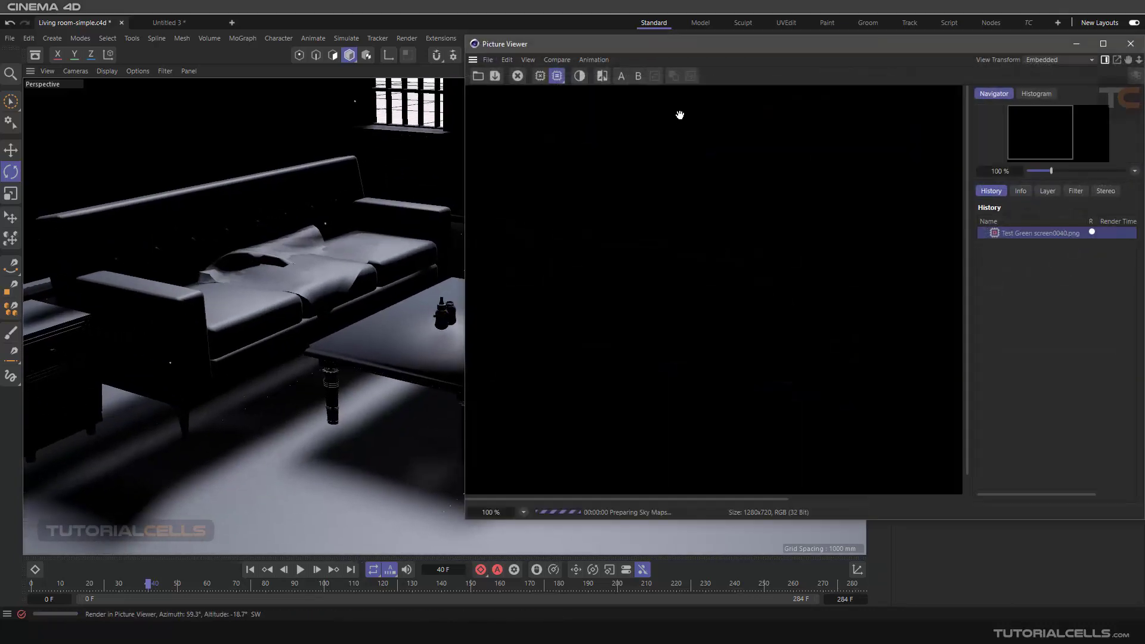
drag(698, 44, 538, 57)
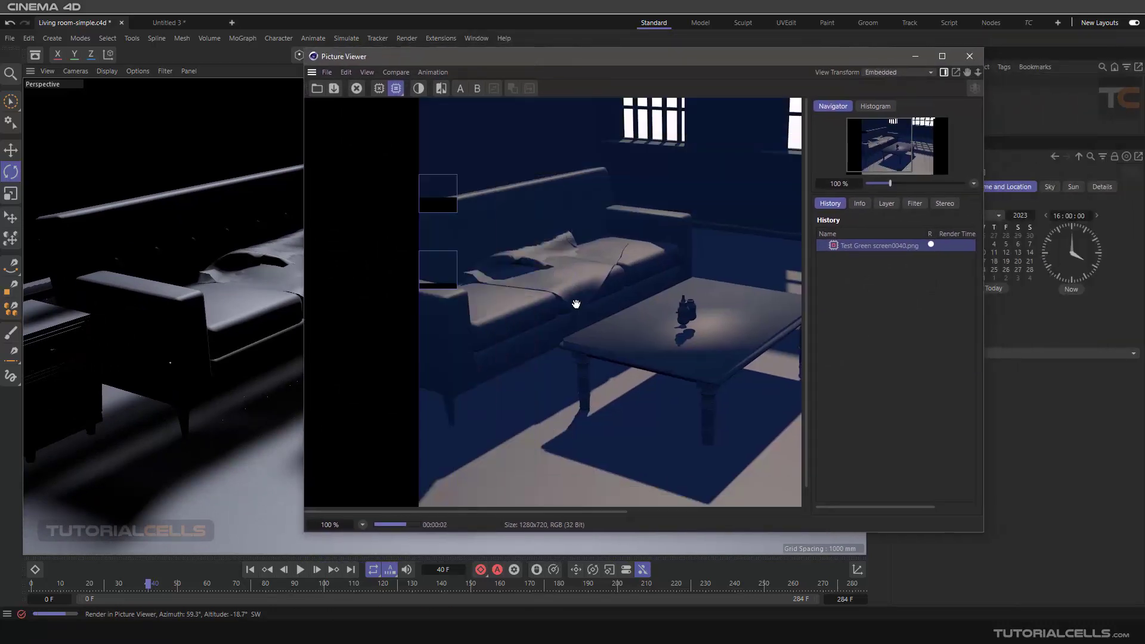
Step: Inspect the finished living room render, checking the objects on the table up close, and close the Picture Viewer
scroll(583, 306, down, 4)
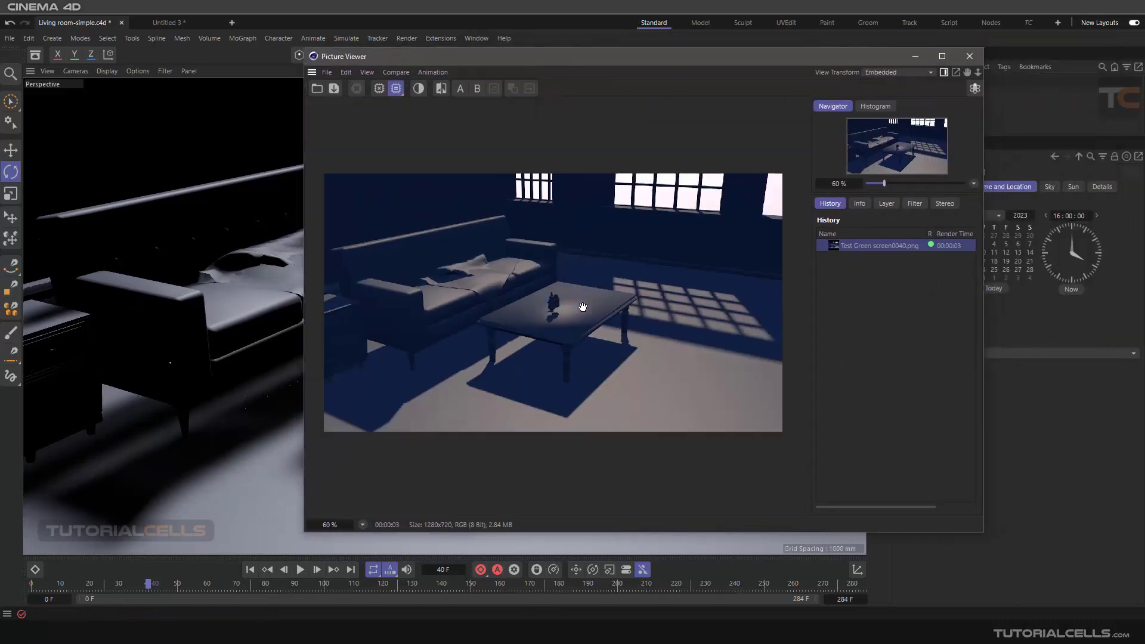
scroll(583, 306, up, 3)
scroll(548, 295, down, 3)
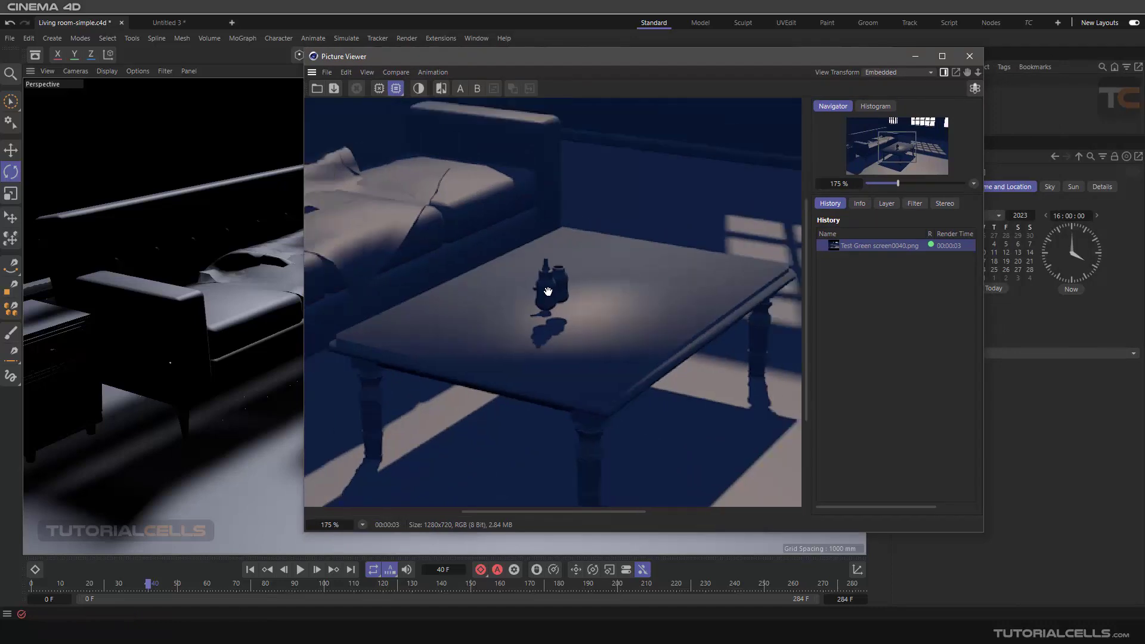
click(969, 56)
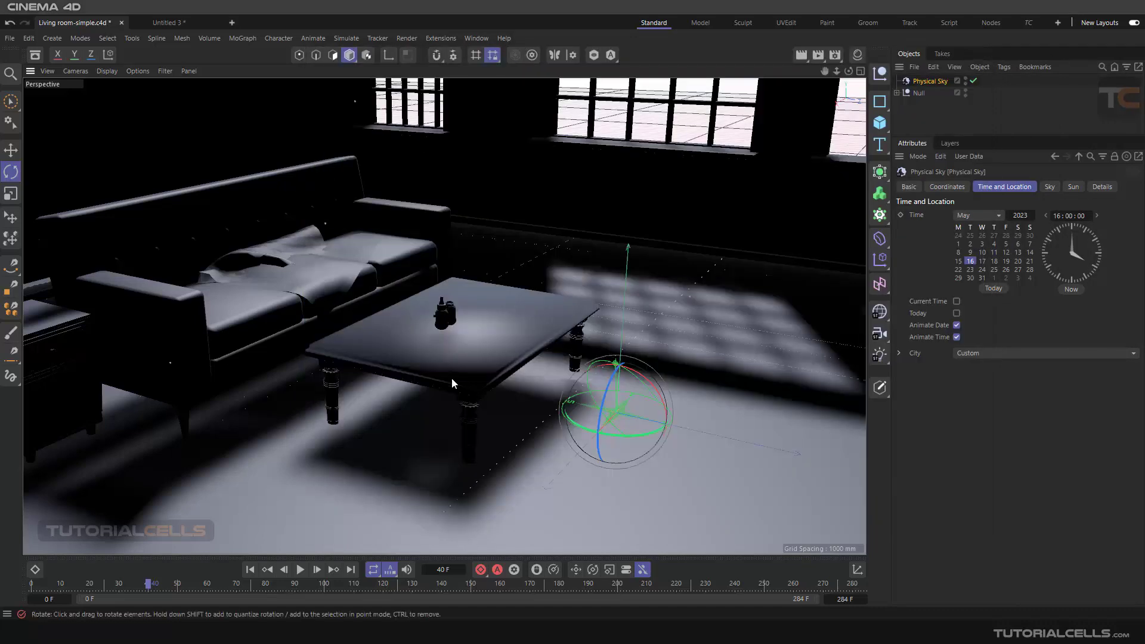
Step: Move the baby bottle down along its vertical axis so it rests on the tabletop
click(448, 321)
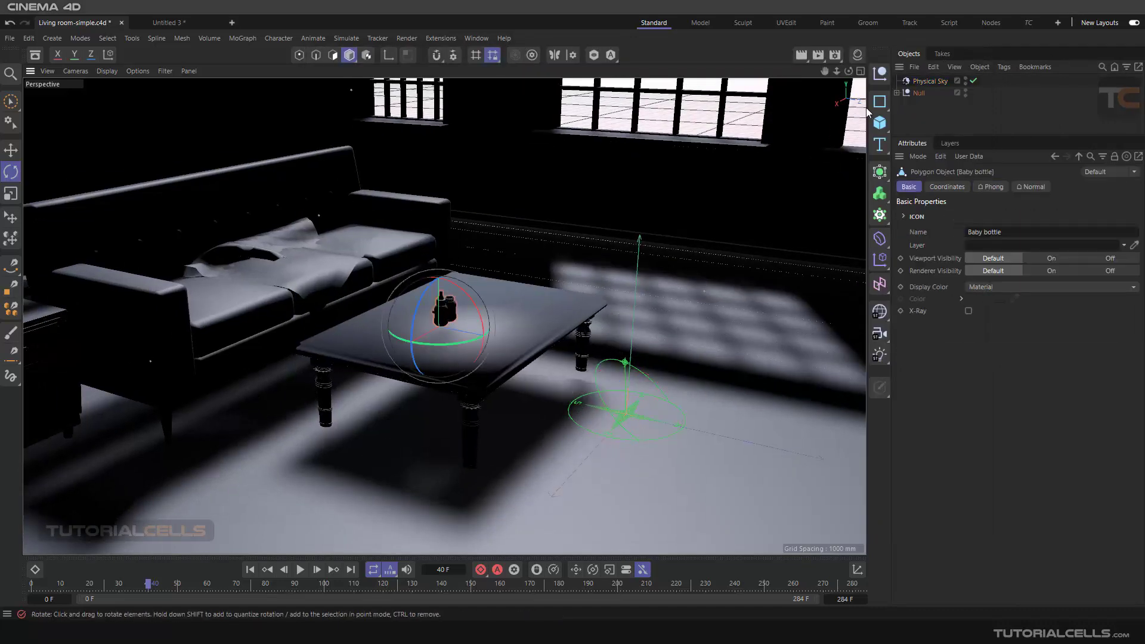
click(11, 150)
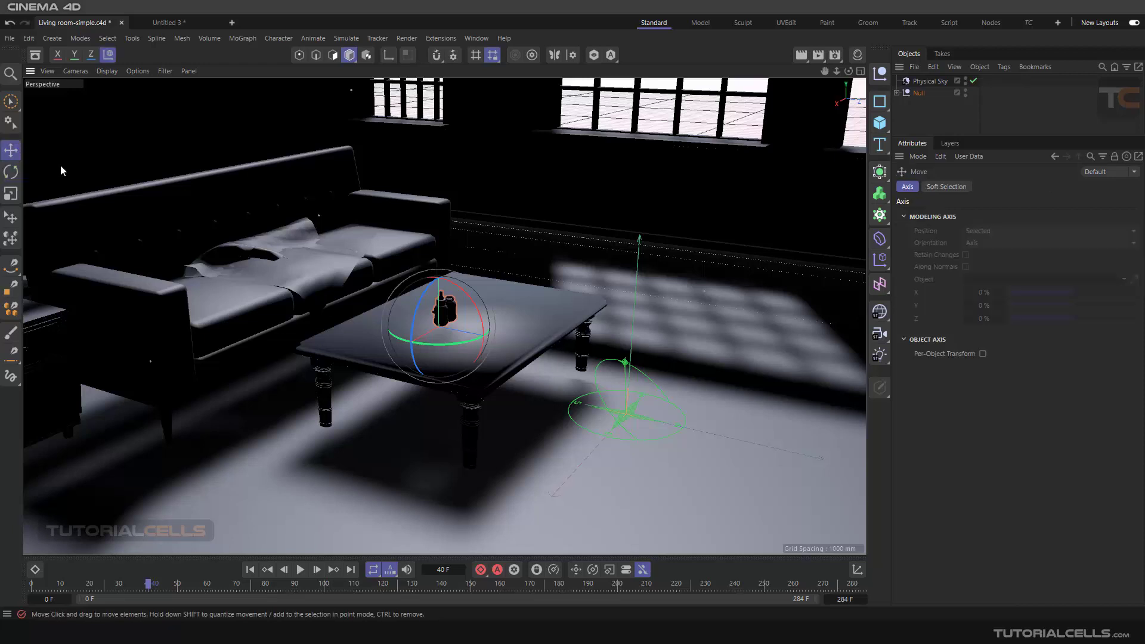
scroll(352, 258, up, 2)
drag(471, 273, 468, 286)
scroll(506, 306, down, 3)
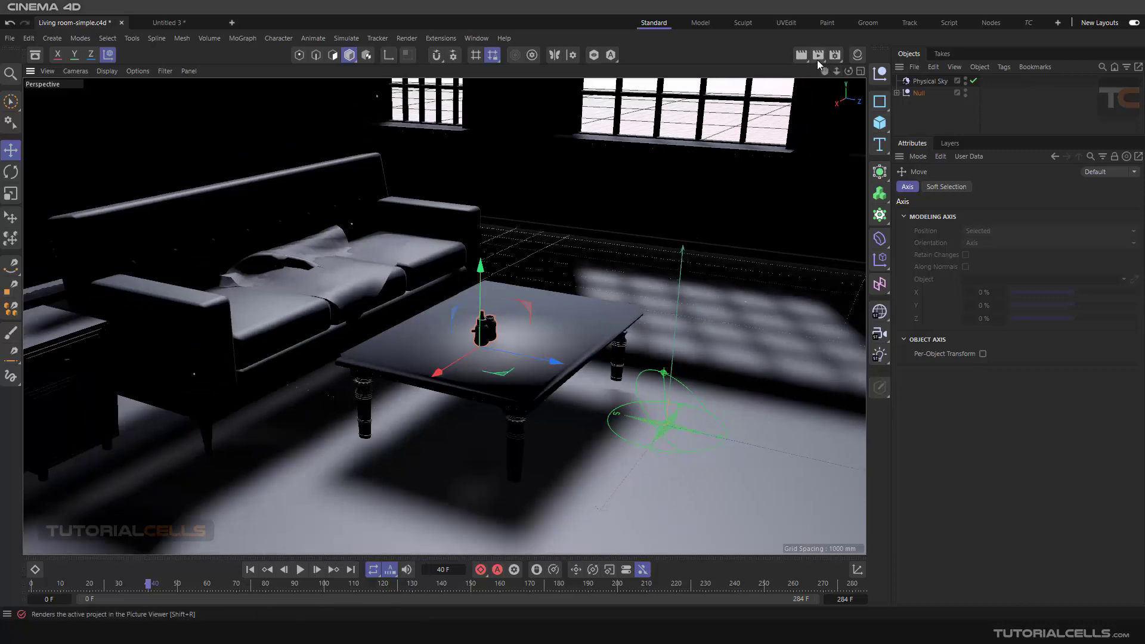
Step: Render the view again, overwriting Test Green screen0040.png, inspect the whole image and close the Picture Viewer
click(816, 55)
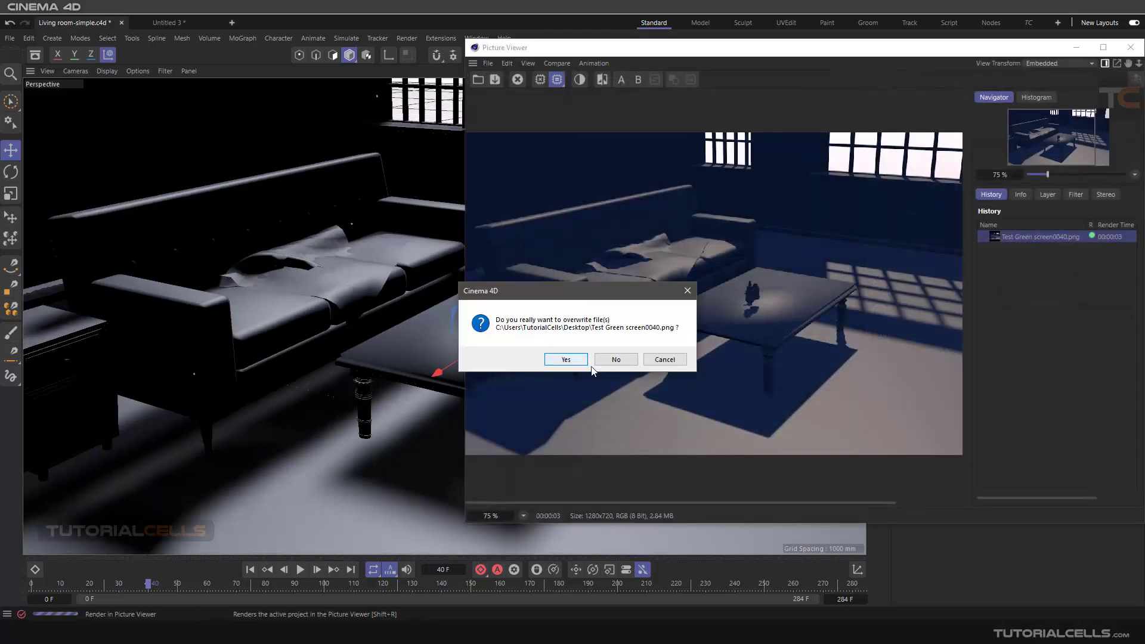
click(566, 359)
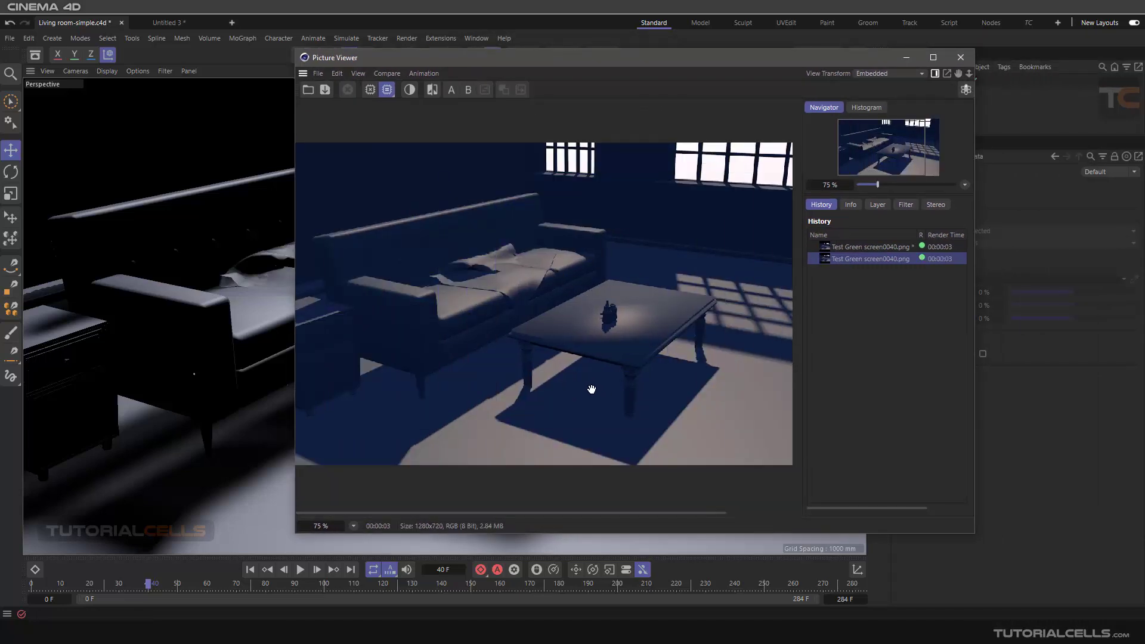
scroll(582, 392, down, 3)
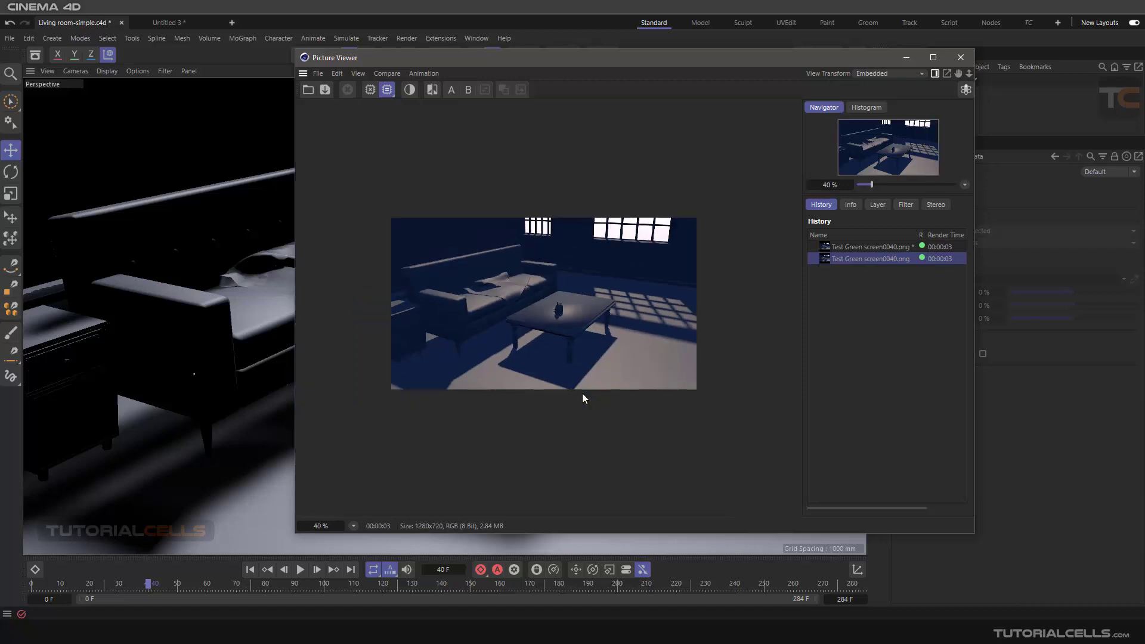
scroll(582, 392, up, 2)
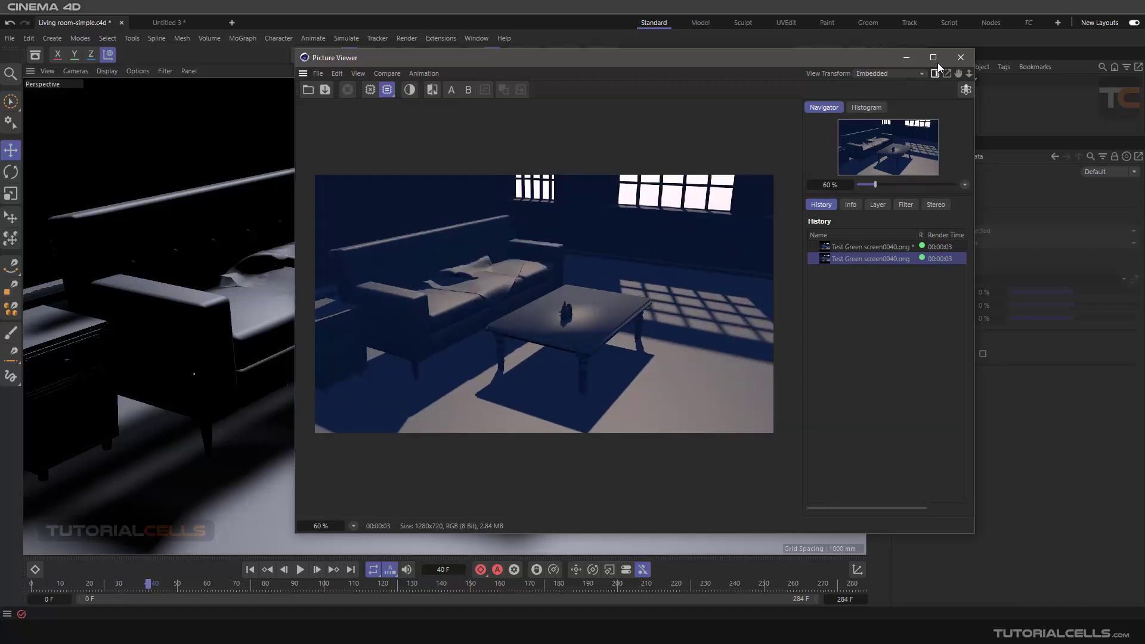
click(959, 58)
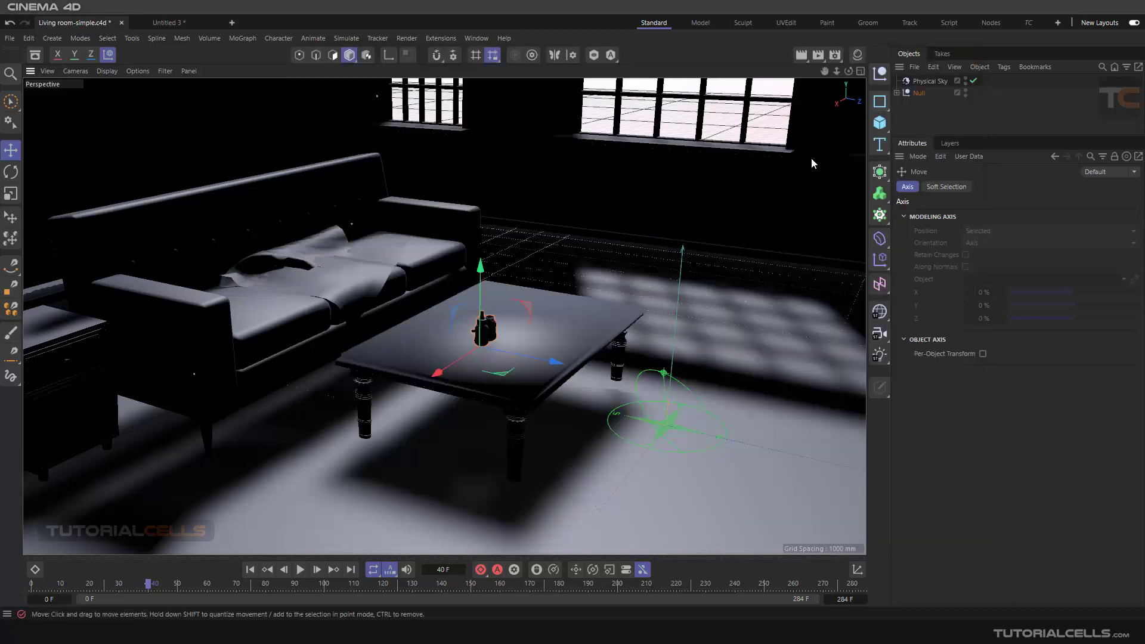
Step: Add the Global Illumination effect to the render settings and review its Irradiance Cache, Cache Files and Options settings
click(835, 54)
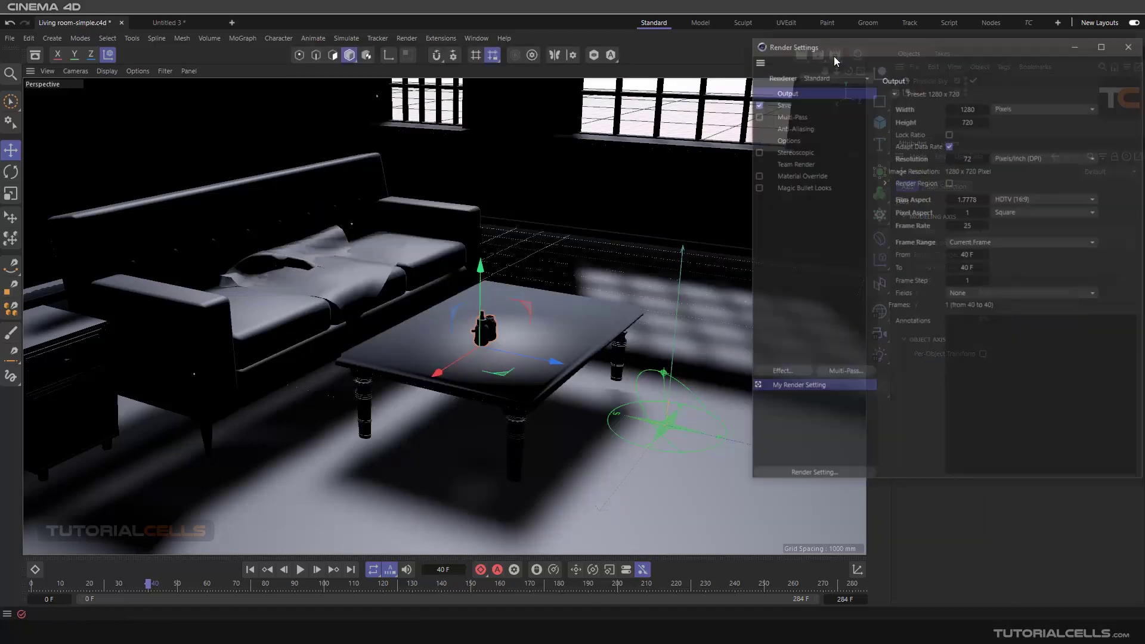
drag(823, 49, 591, 68)
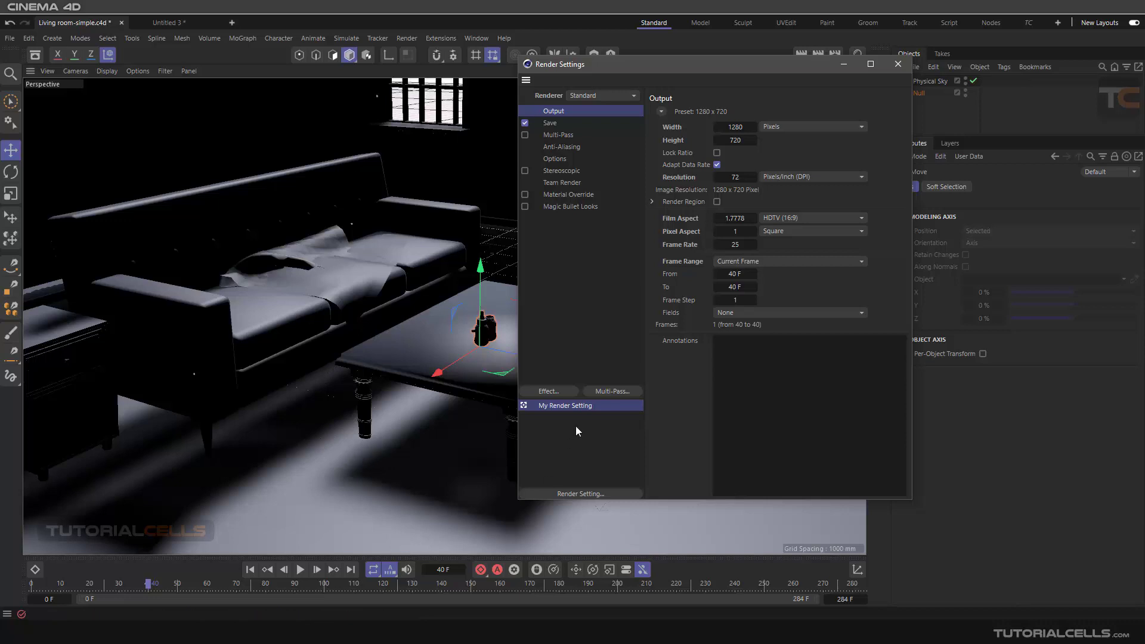
click(552, 390)
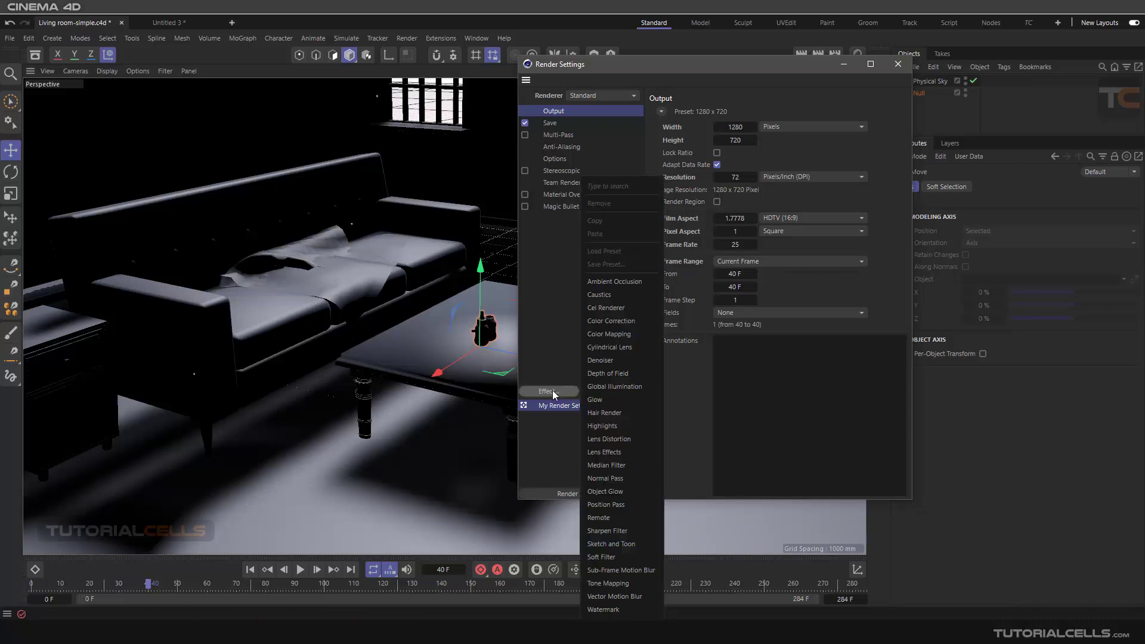
click(617, 385)
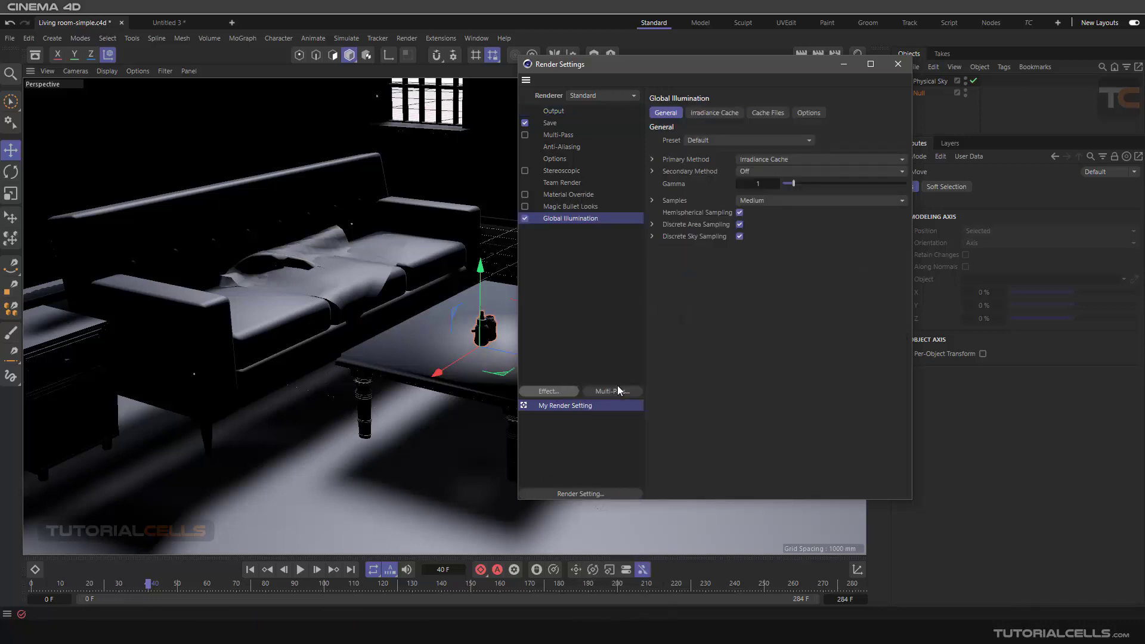
click(704, 115)
click(764, 113)
click(808, 113)
click(898, 65)
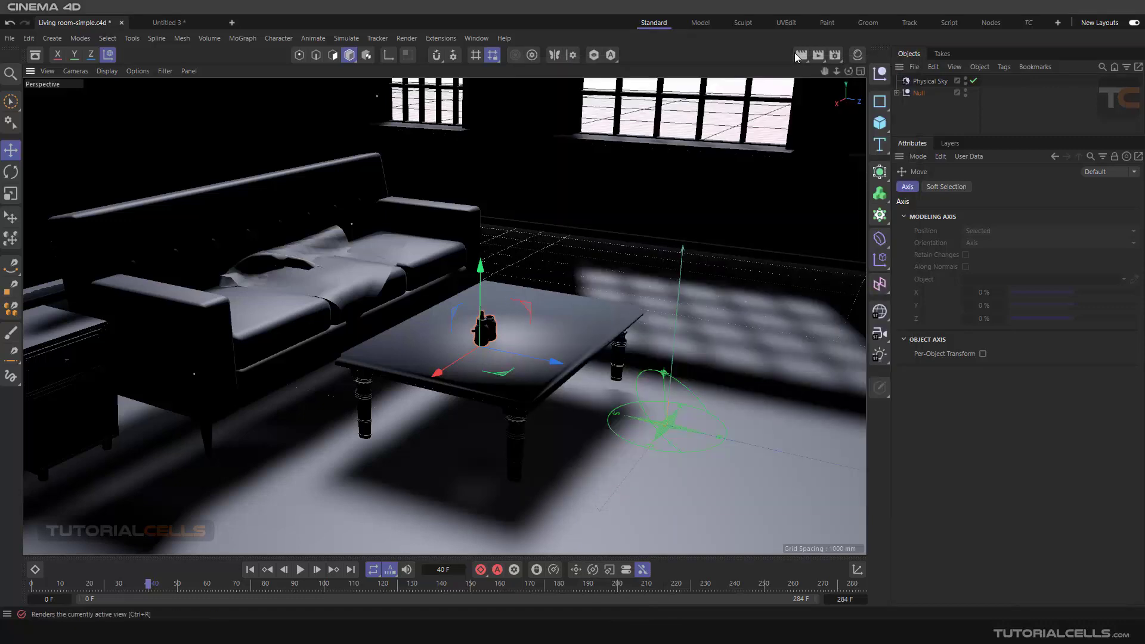
Step: Render the living room with Global Illumination in the Picture Viewer, overwriting Test Green screen0040.png
click(819, 56)
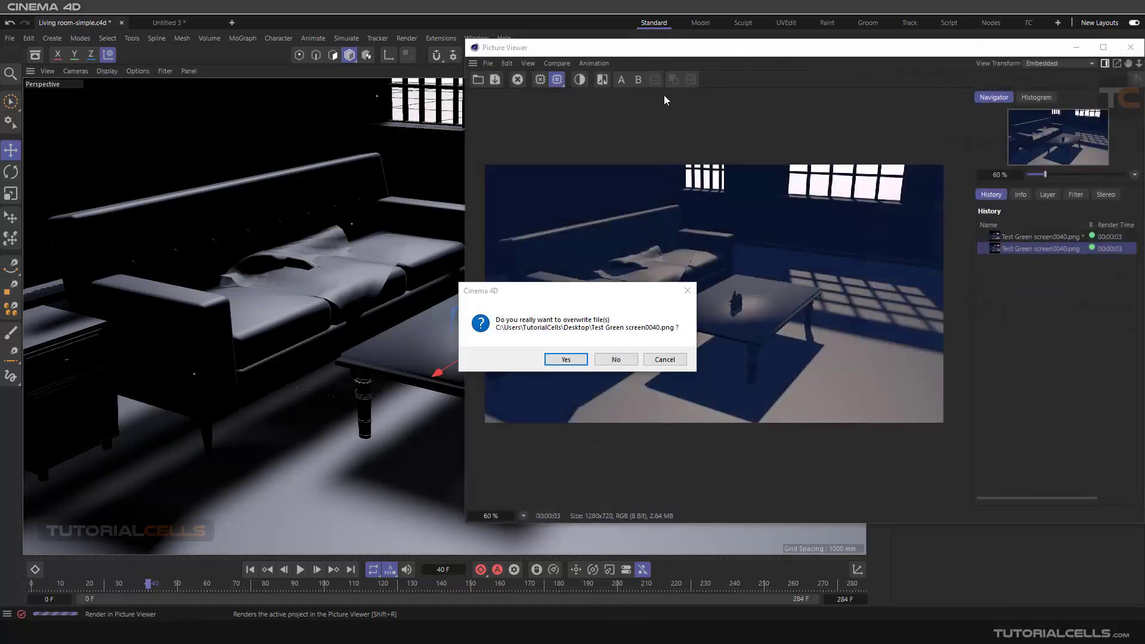
click(563, 360)
drag(632, 48, 477, 54)
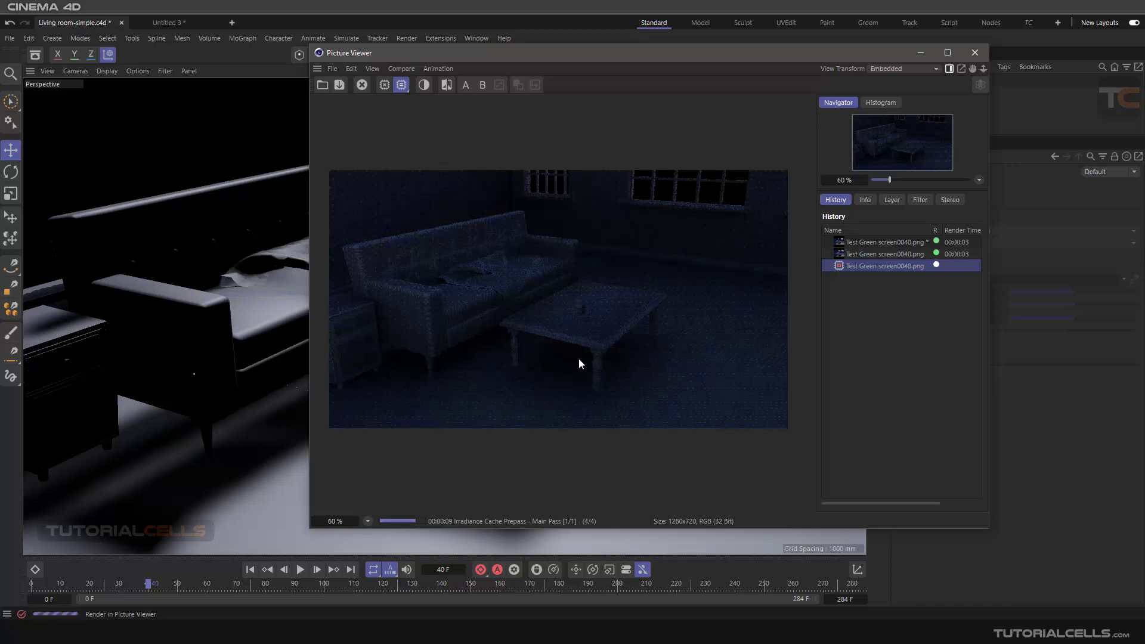
Step: Compare the previous render with the Global Illumination render in the render history, and close the Picture Viewer
click(864, 256)
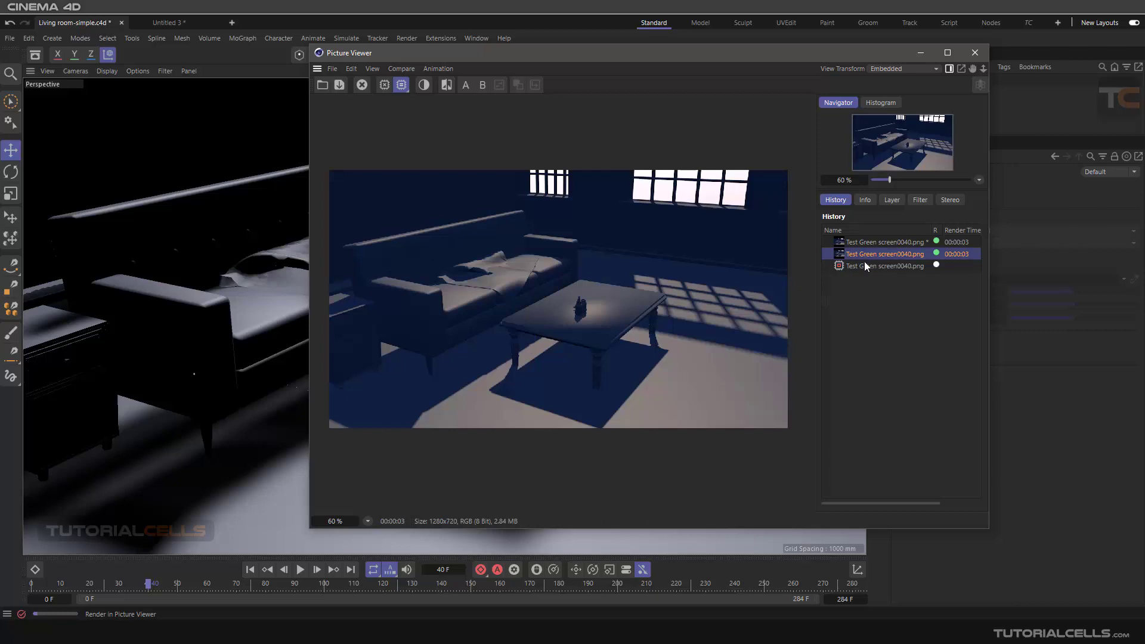
click(865, 264)
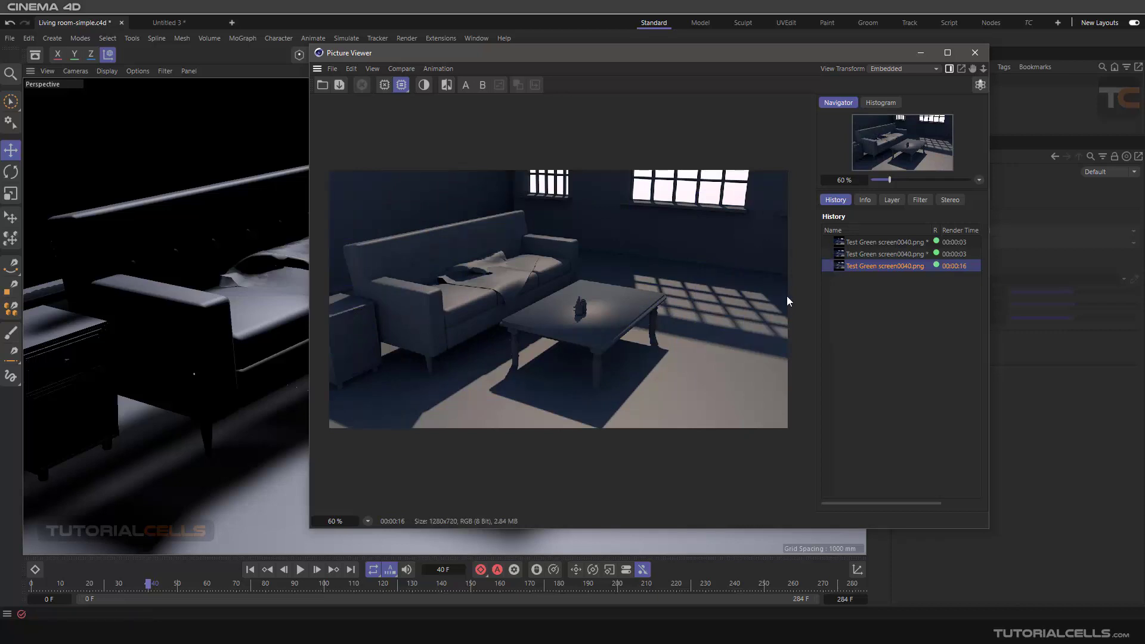
click(860, 254)
click(862, 266)
click(860, 254)
click(860, 266)
click(862, 254)
click(863, 265)
click(862, 254)
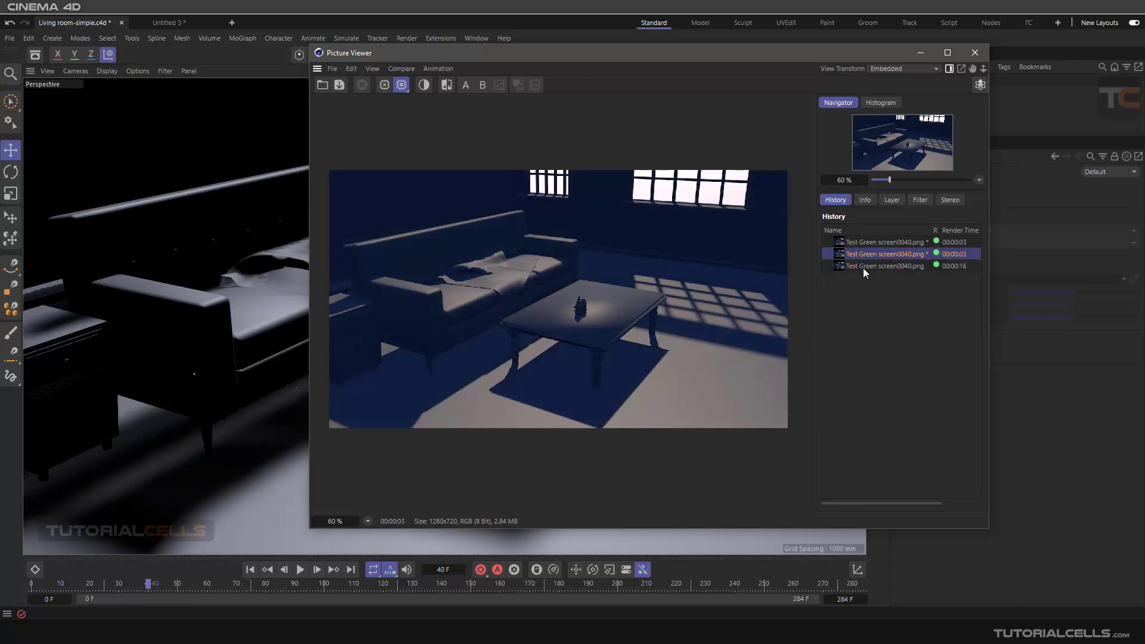
click(863, 266)
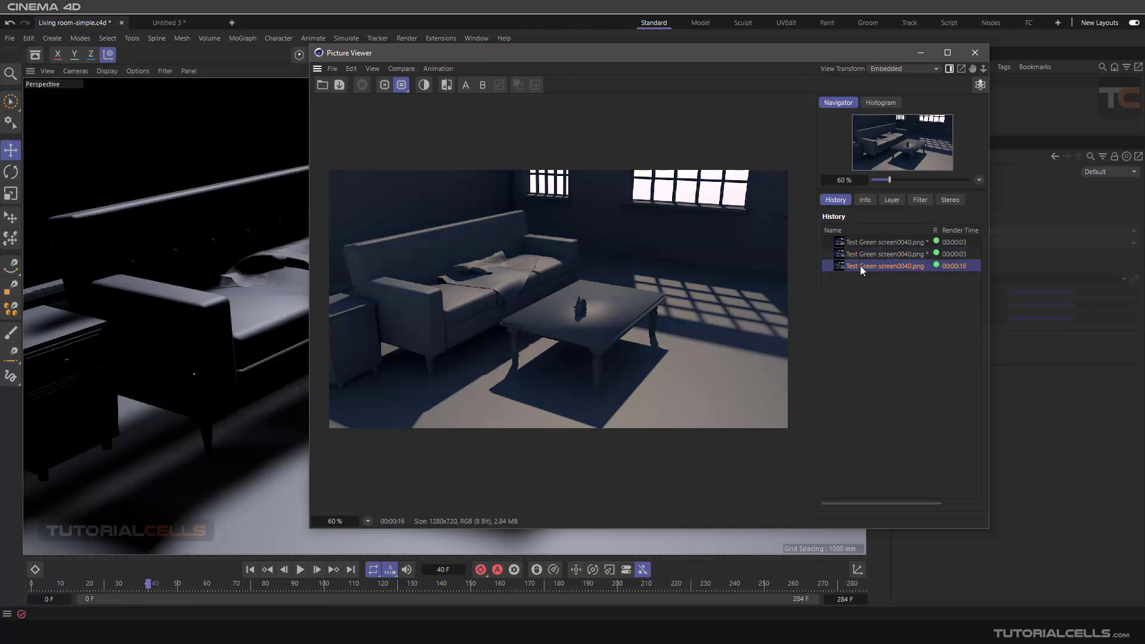
click(973, 53)
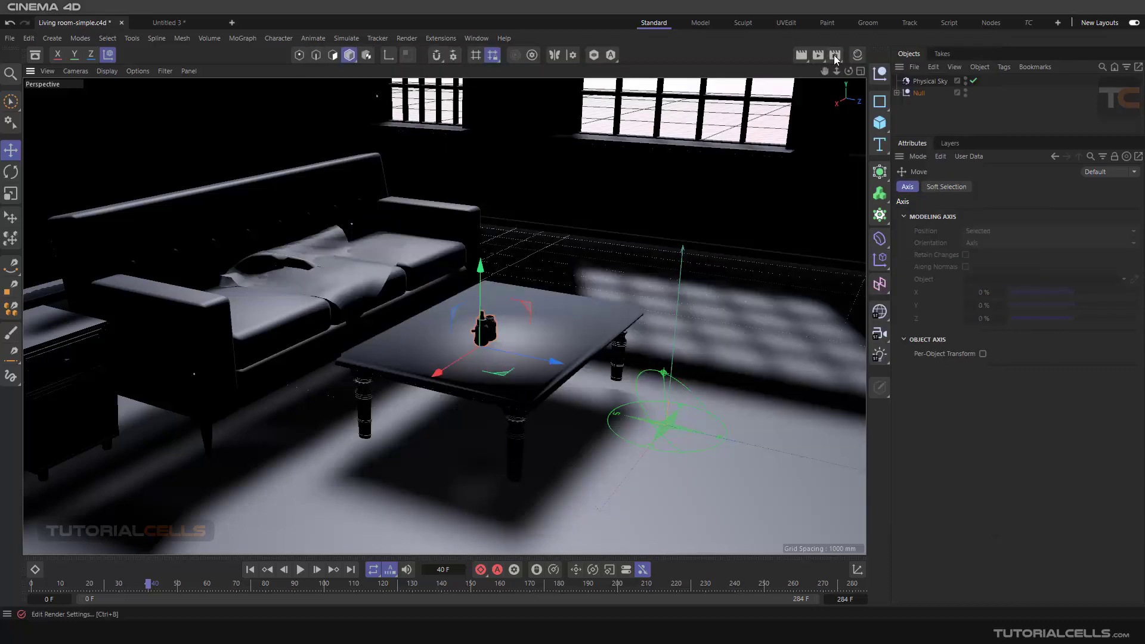
Step: Disable the Save option in the render settings so renders are not written to a file
click(835, 54)
drag(772, 48, 470, 92)
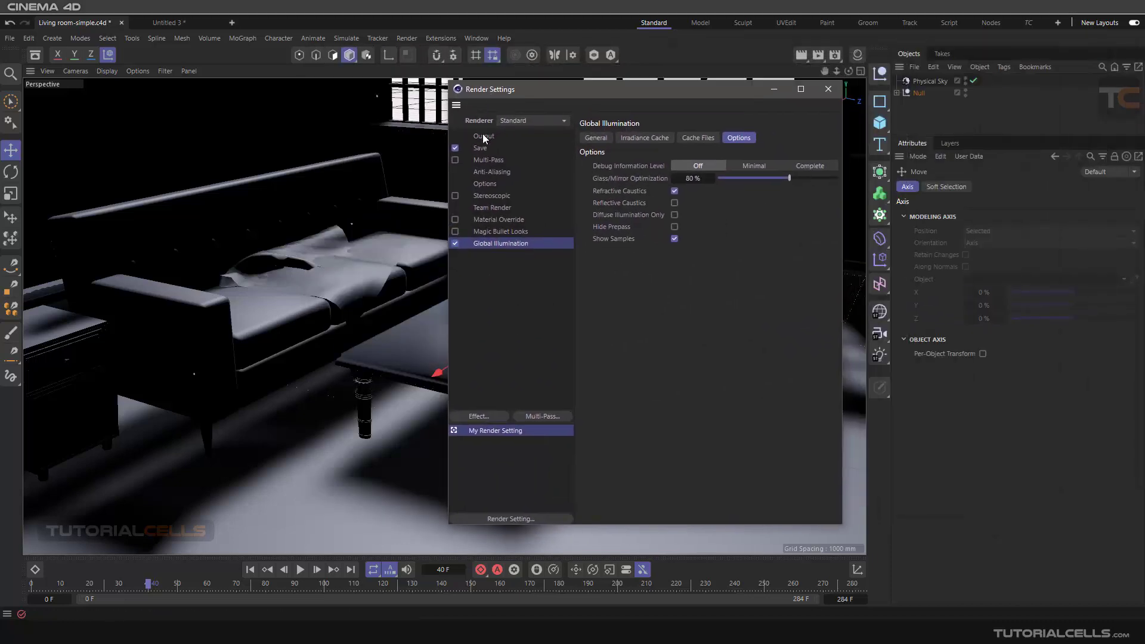
click(461, 148)
click(455, 148)
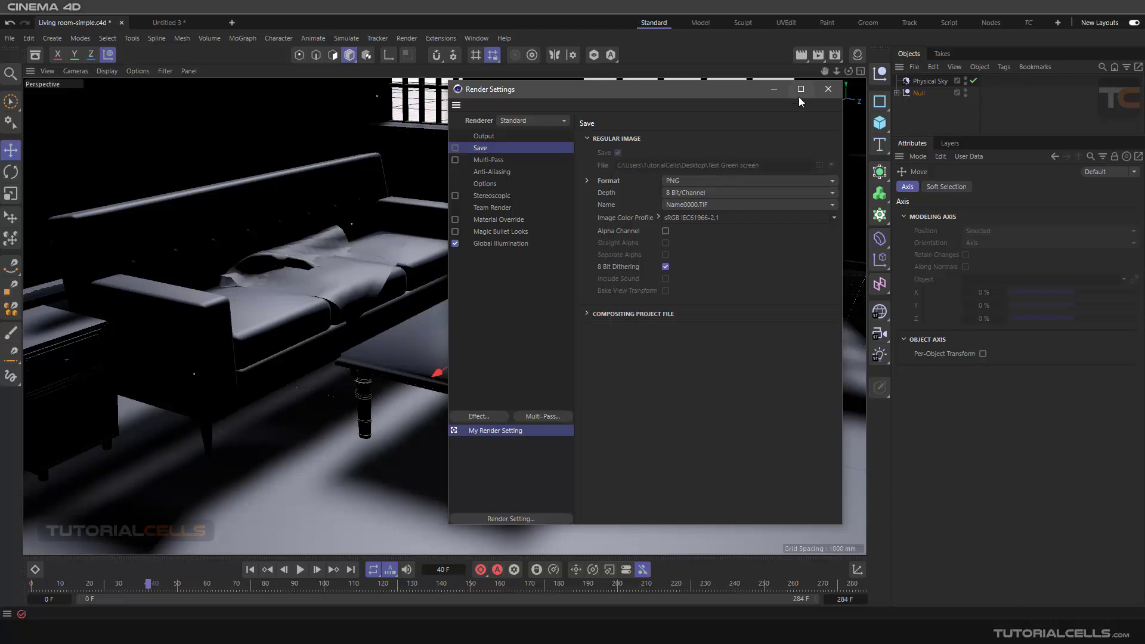
click(828, 89)
Step: Start another render in the Picture Viewer and stop it before it finishes
click(817, 54)
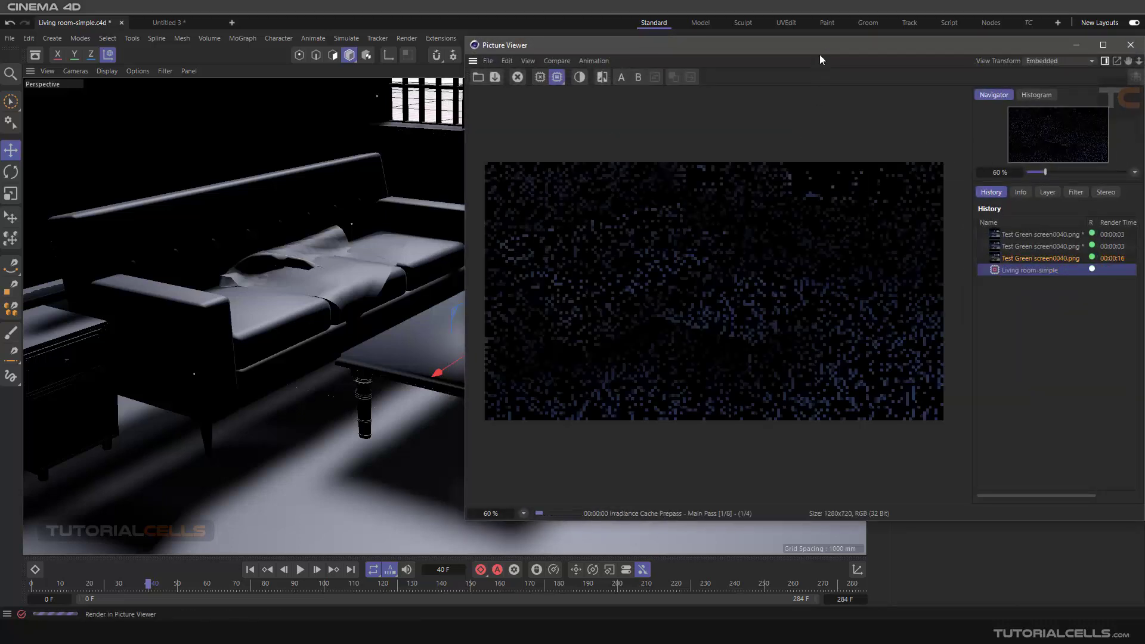
drag(820, 55, 676, 63)
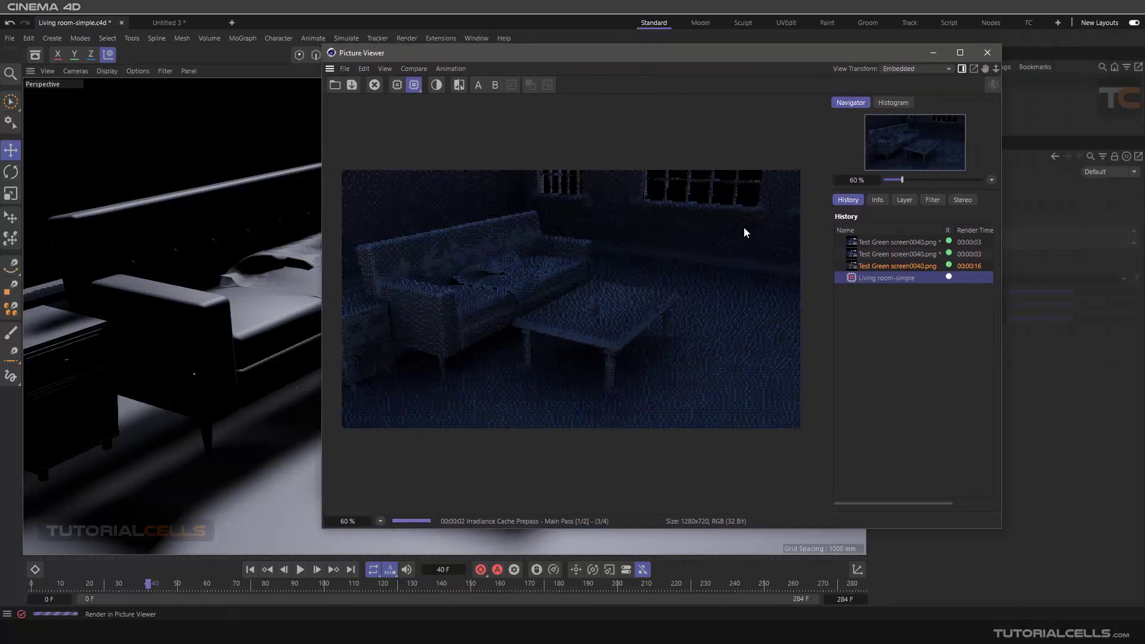
click(374, 84)
click(615, 359)
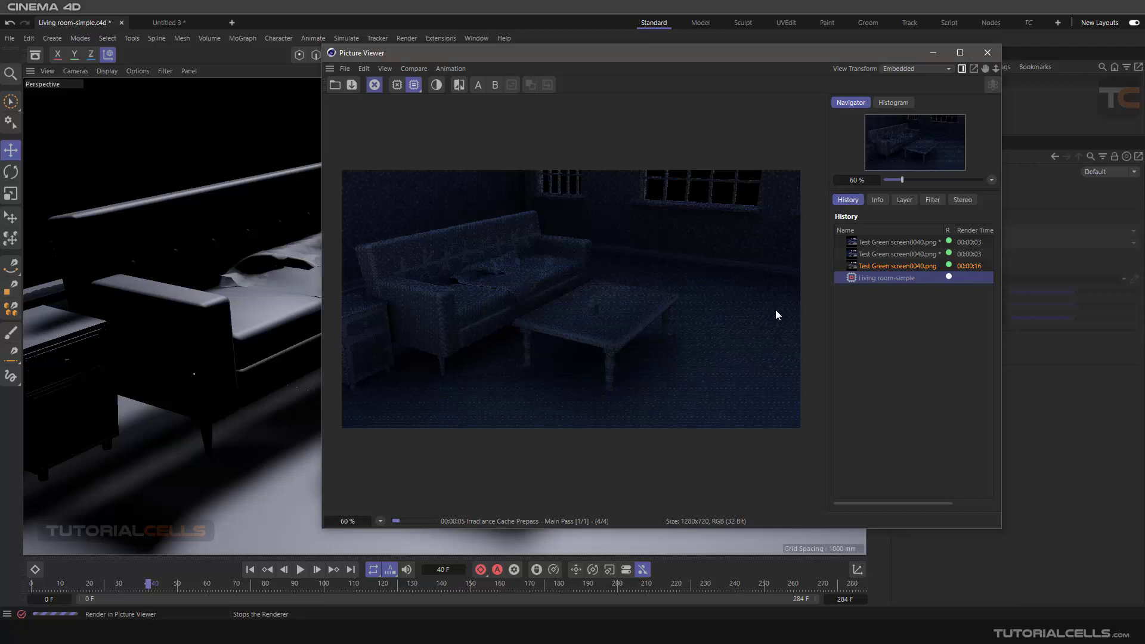
Step: Delete all renders from the Picture Viewer history, including the unsaved files, and close the viewer
click(873, 243)
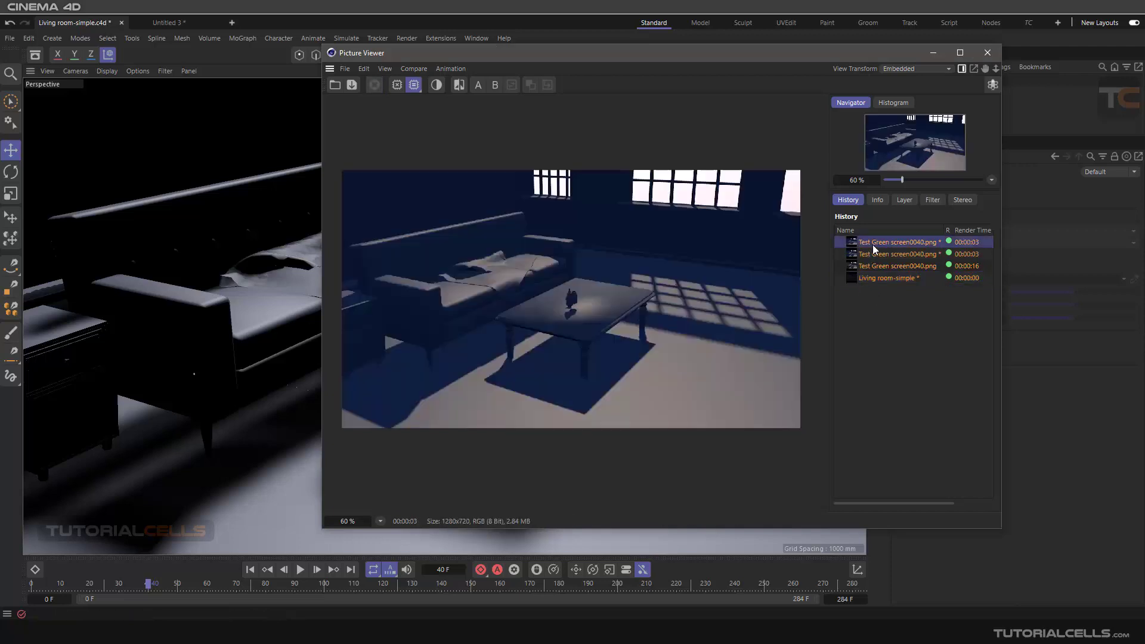
key(Delete)
click(566, 356)
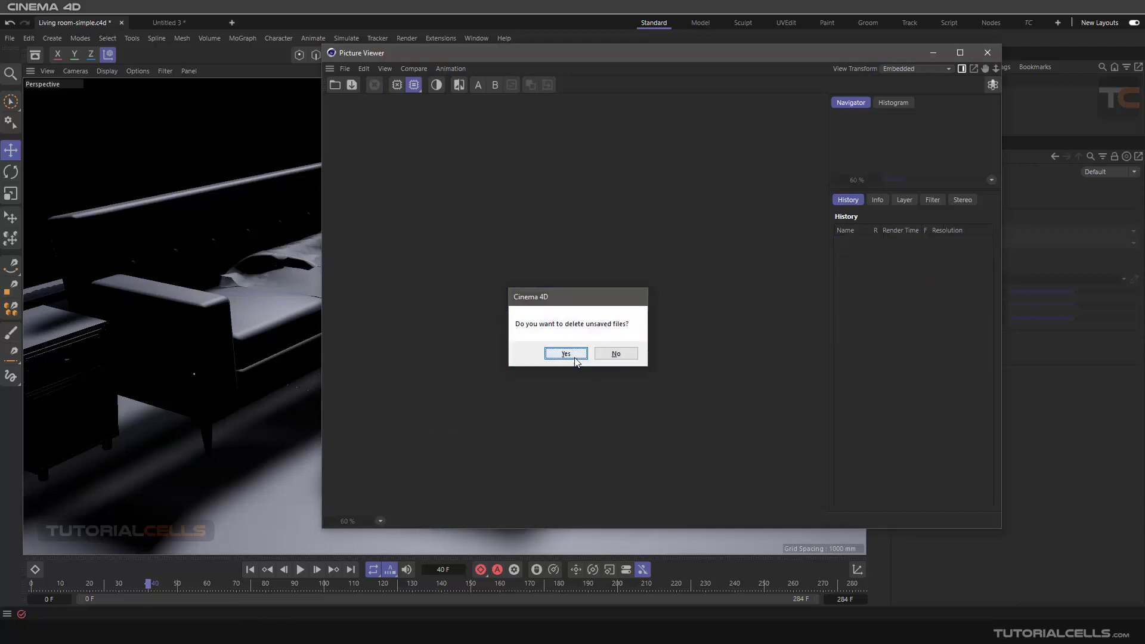
click(985, 53)
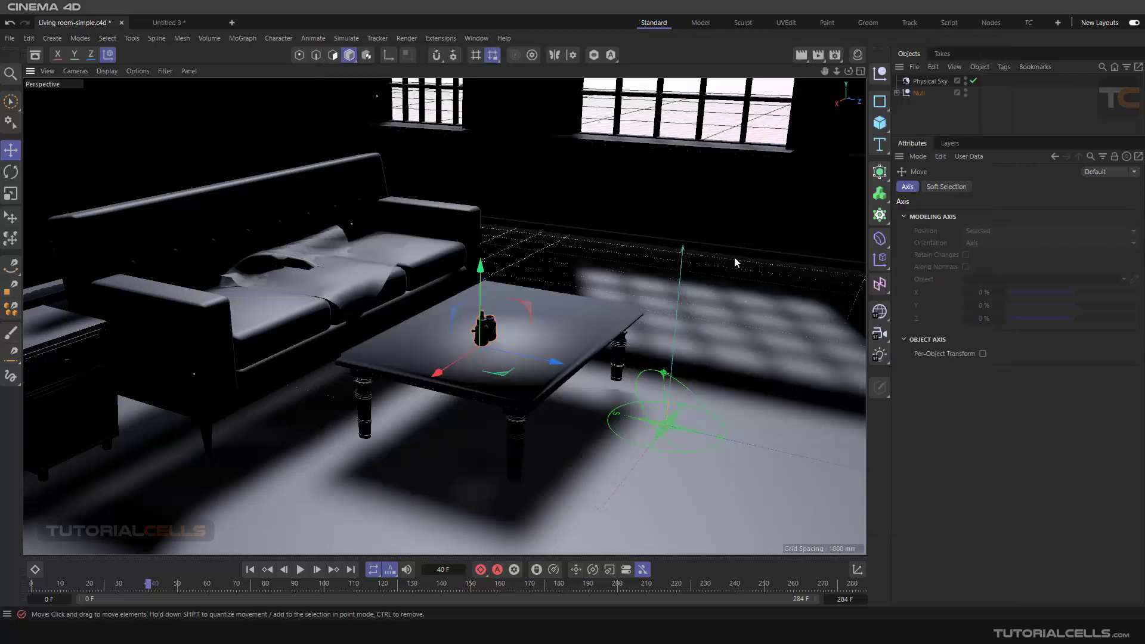
Step: Enable Atmosphere in the Physical Sky's basic properties
scroll(608, 287, down, 5)
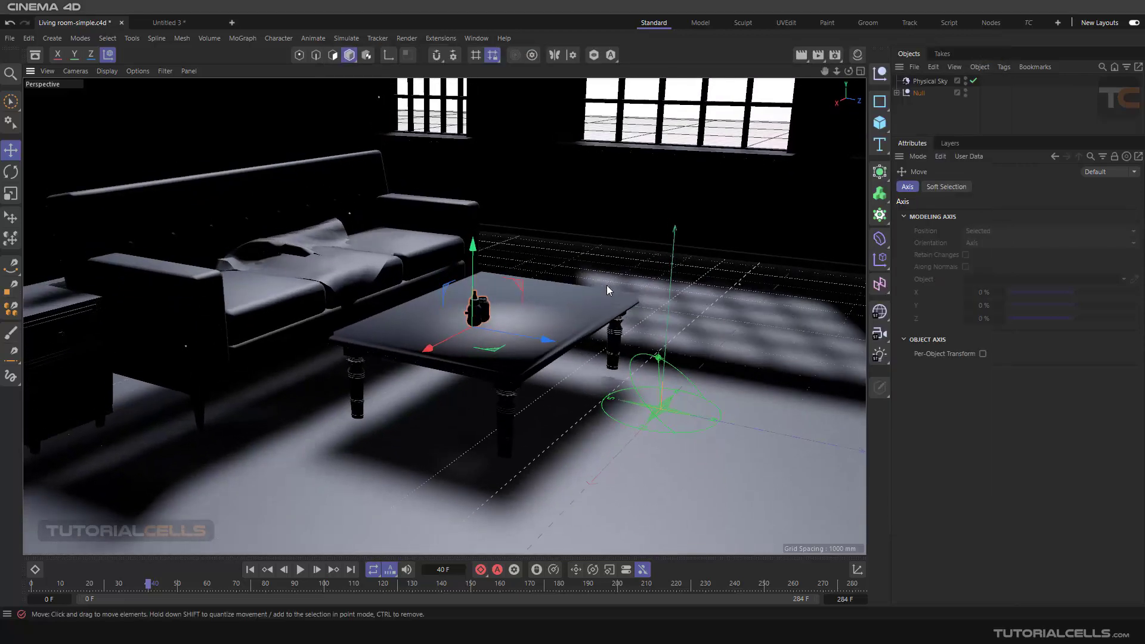
click(920, 83)
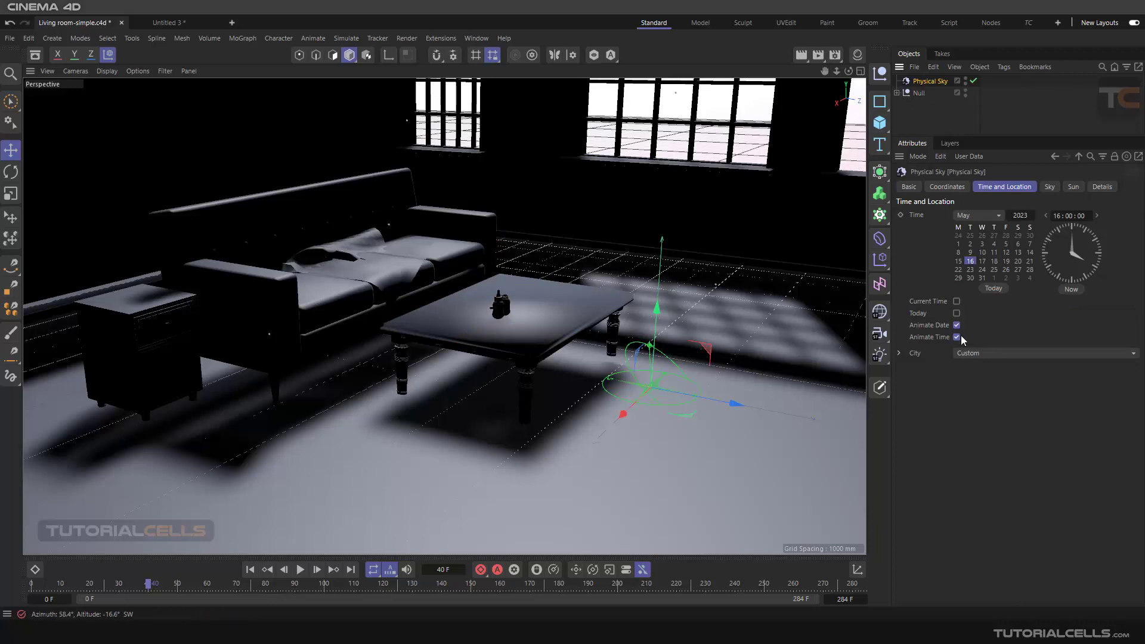
click(909, 187)
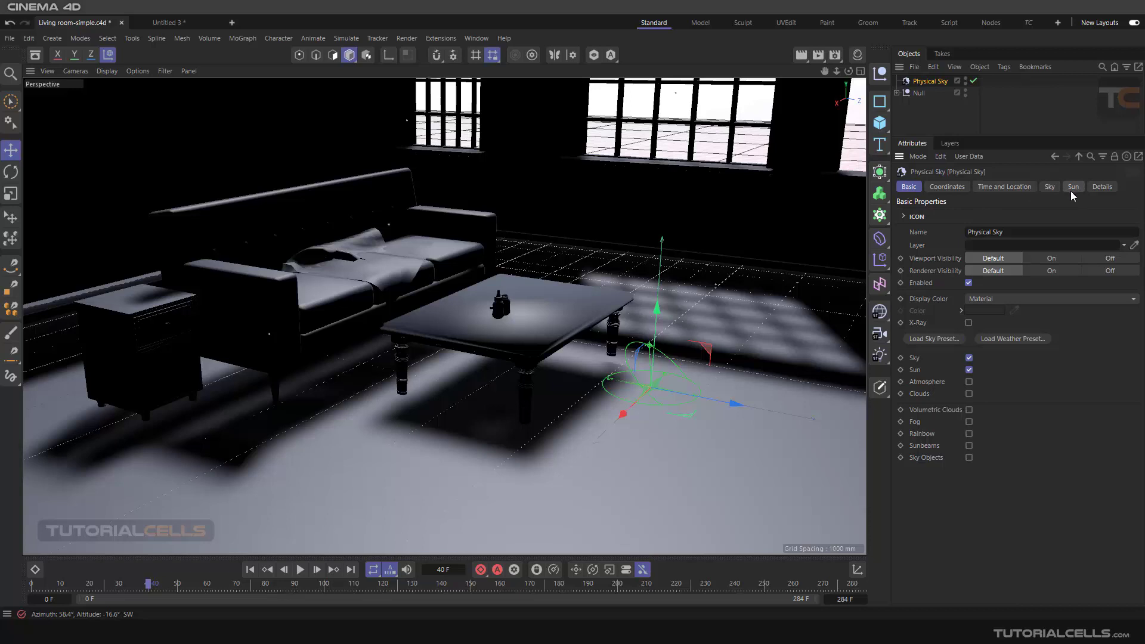
click(969, 383)
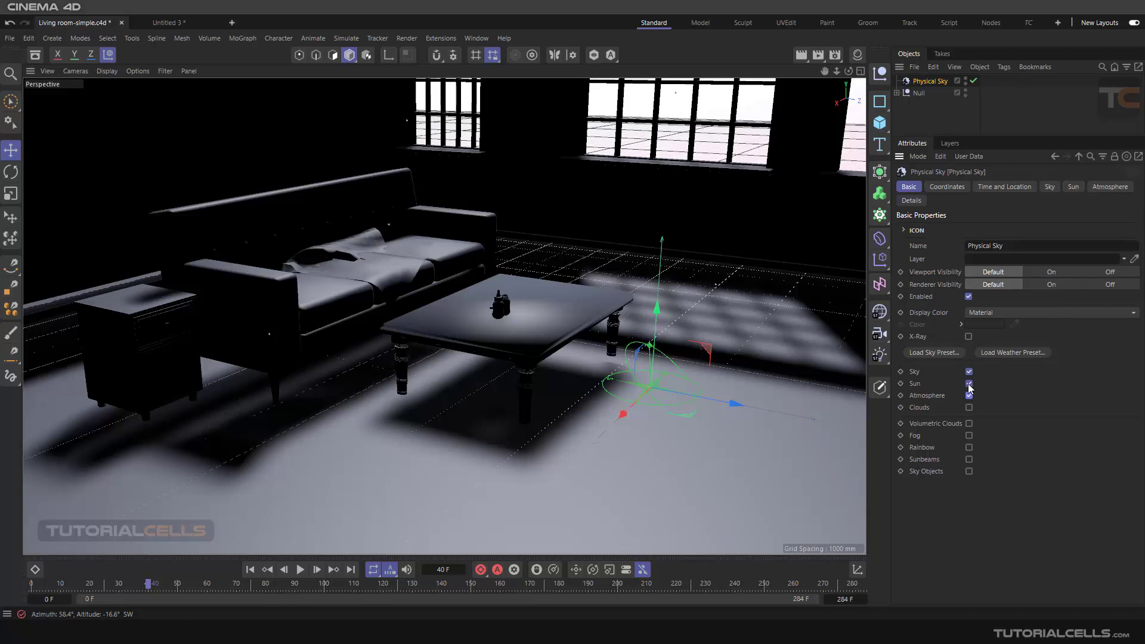
Step: Enable the Clouds, Volumetric Clouds, Fog, Rainbow, Sunbeams and Sky Objects components in the Physical Sky's basic properties
click(1110, 186)
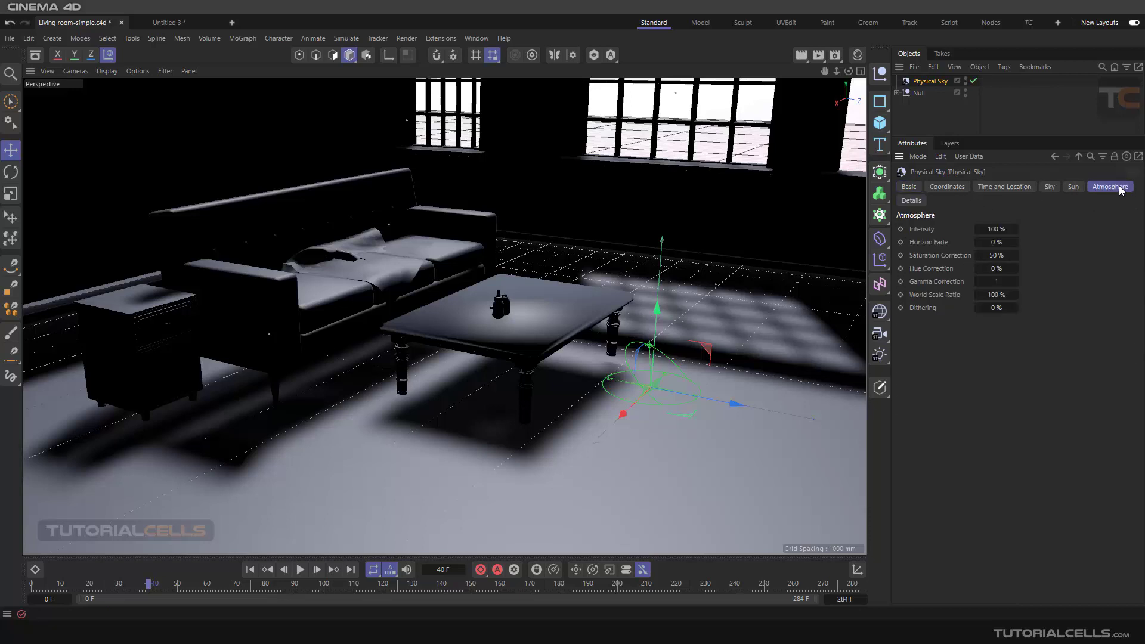
click(908, 187)
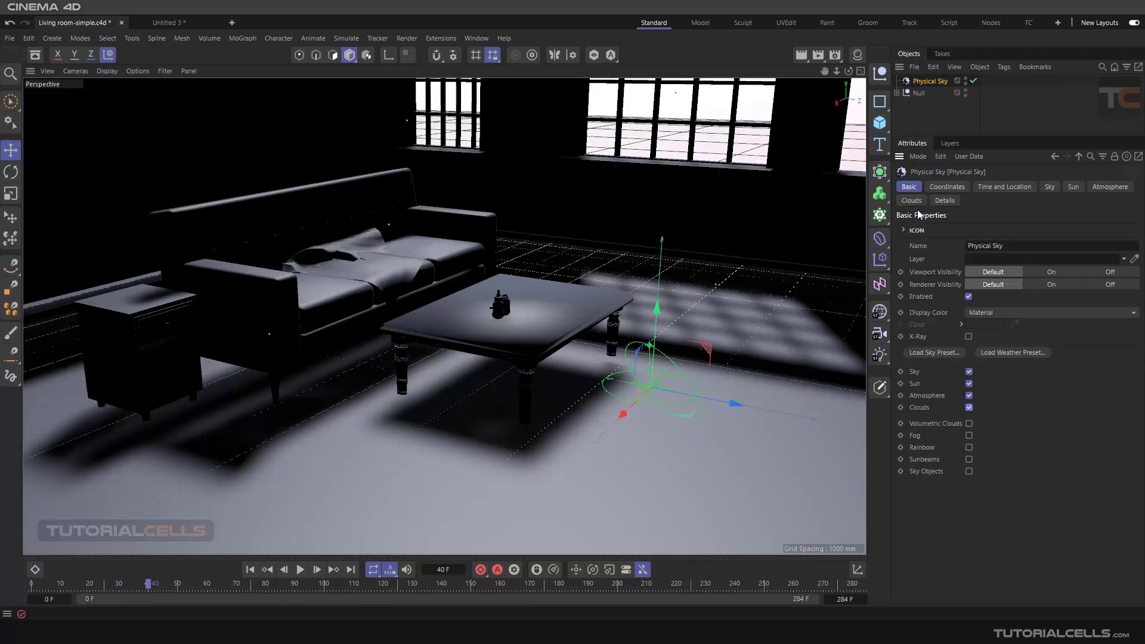
click(969, 424)
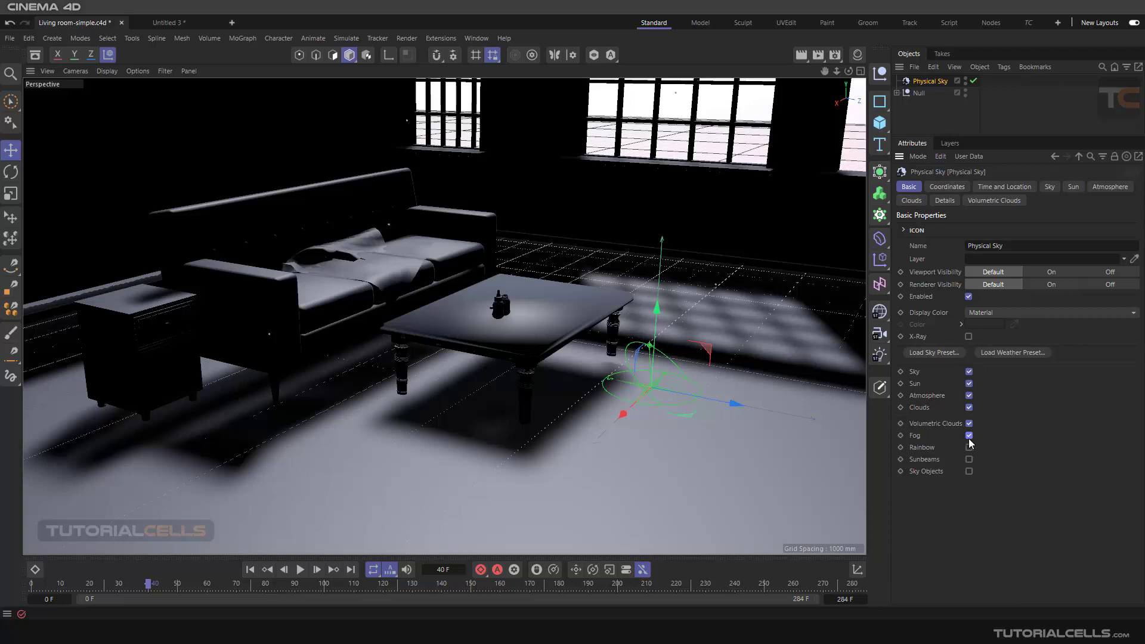
click(969, 447)
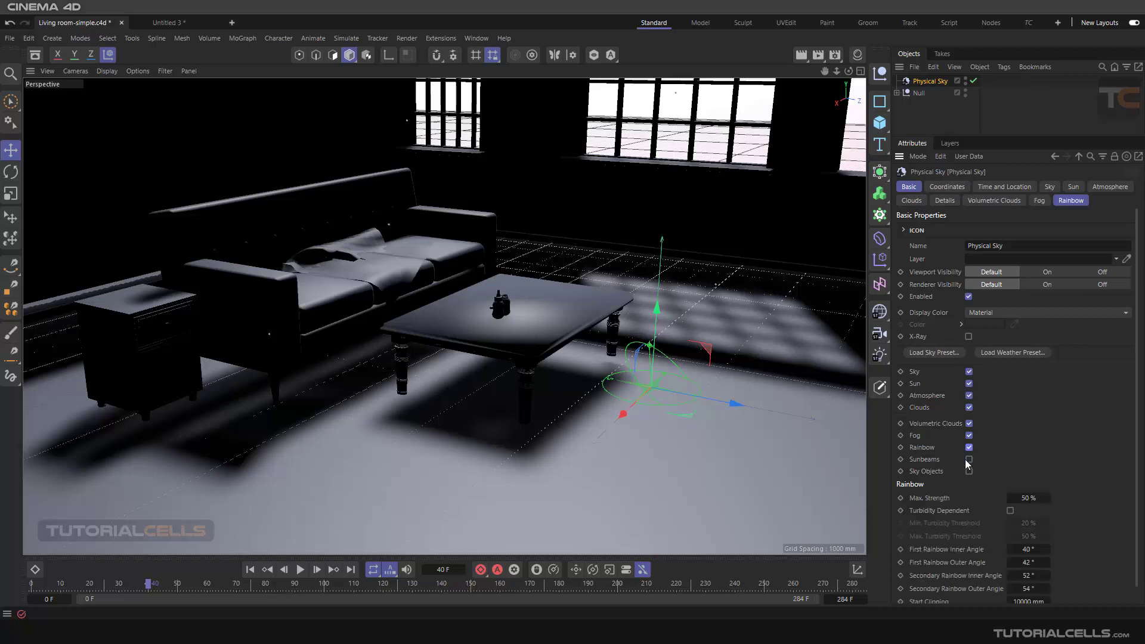
click(969, 459)
click(968, 471)
scroll(966, 504, down, 1)
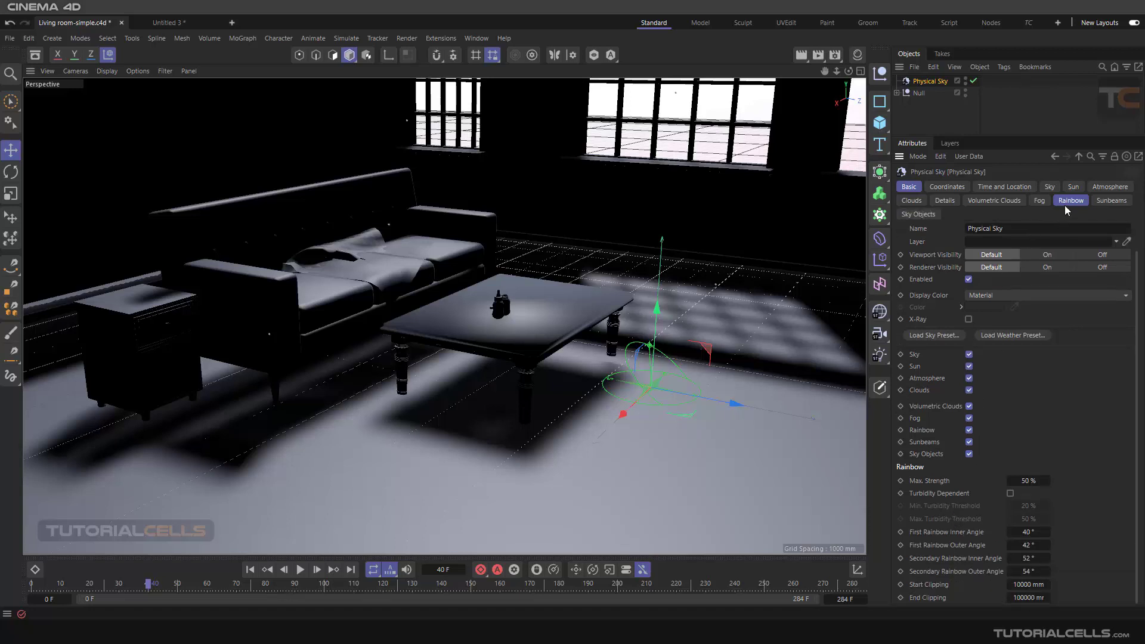
Step: Review the settings of each Physical Sky component, from Sky, Sun and Atmosphere through Fog, Rainbow, Sunbeams and Sky Objects
click(1049, 186)
click(1073, 187)
click(1110, 187)
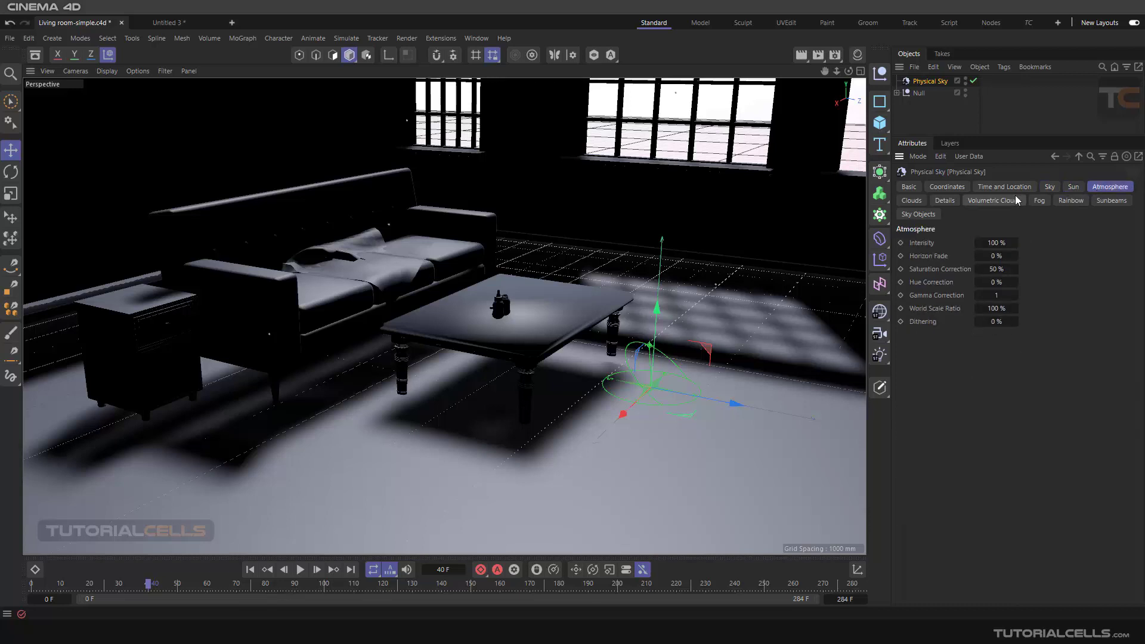
click(921, 201)
click(944, 200)
click(1016, 201)
click(1040, 200)
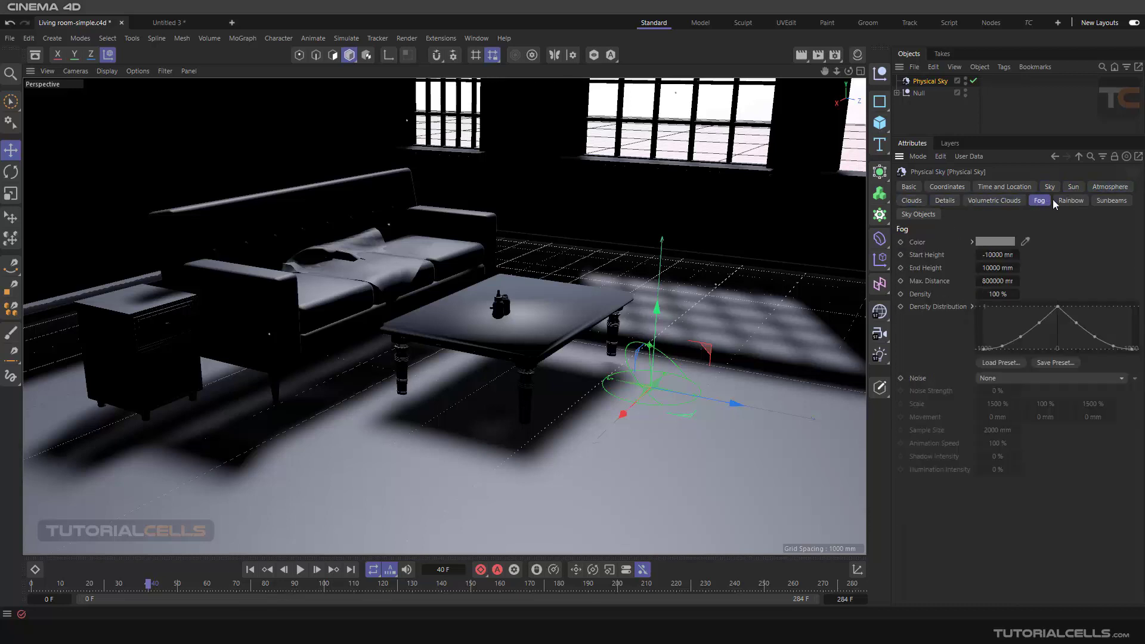
click(1071, 200)
click(1106, 201)
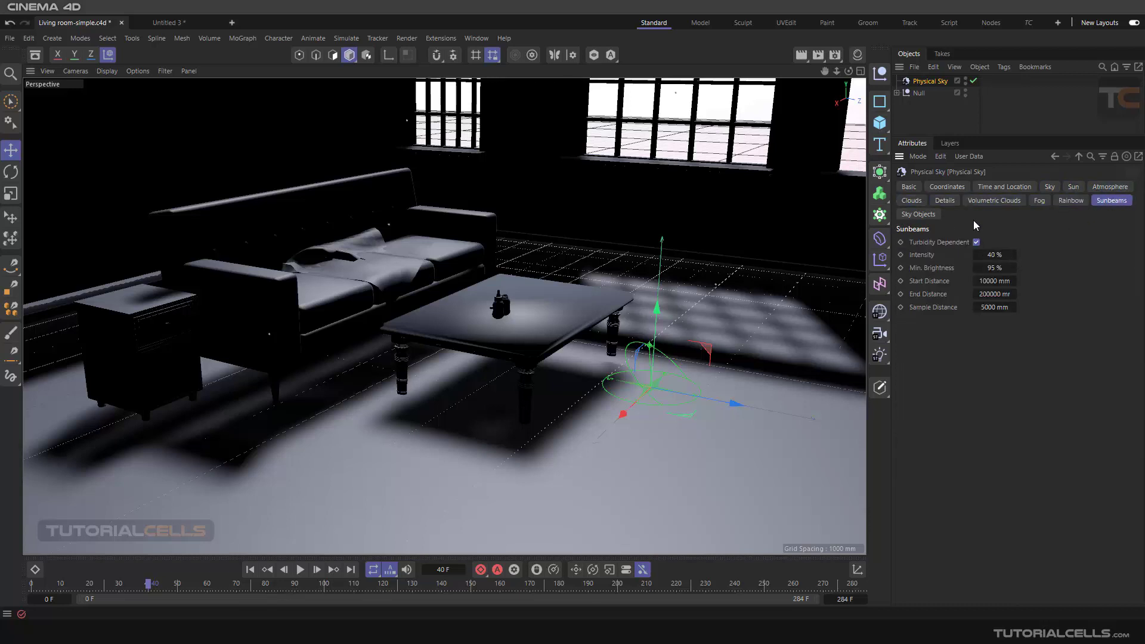
click(918, 214)
click(908, 187)
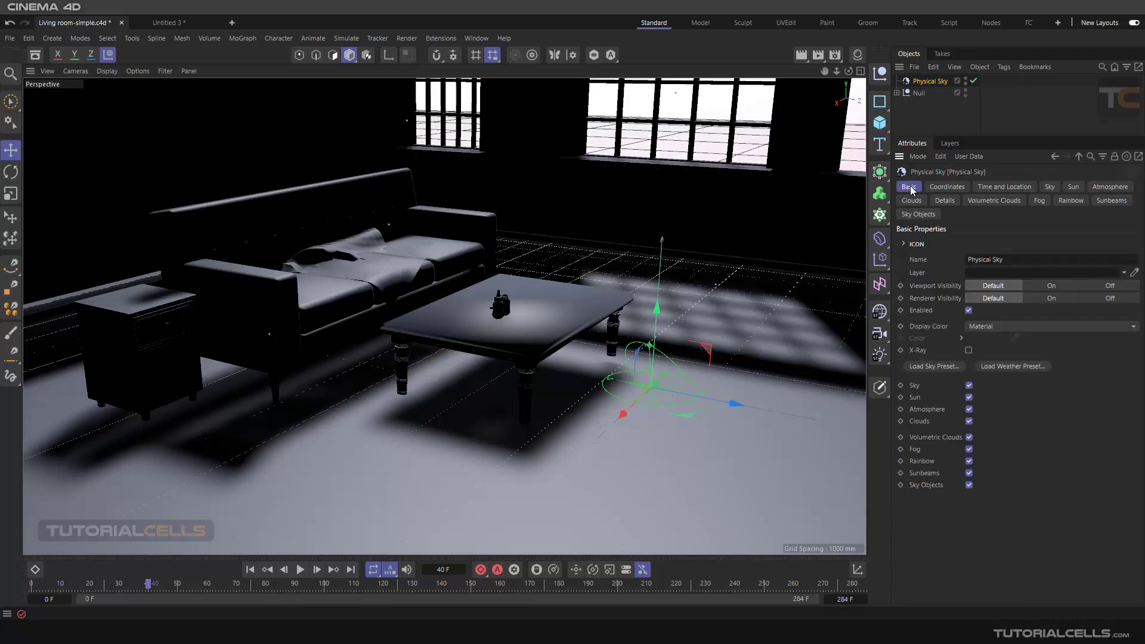
Step: Disable every Physical Sky component except Sky and Sun in the basic properties
click(969, 485)
click(969, 459)
click(969, 447)
click(969, 435)
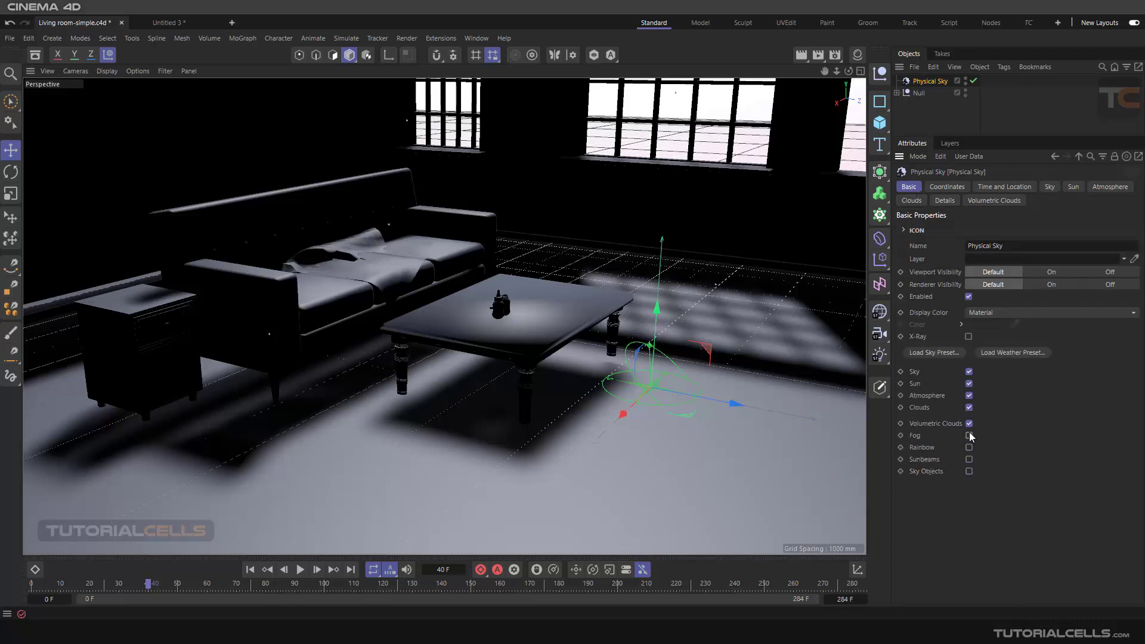
click(969, 423)
click(969, 407)
click(969, 397)
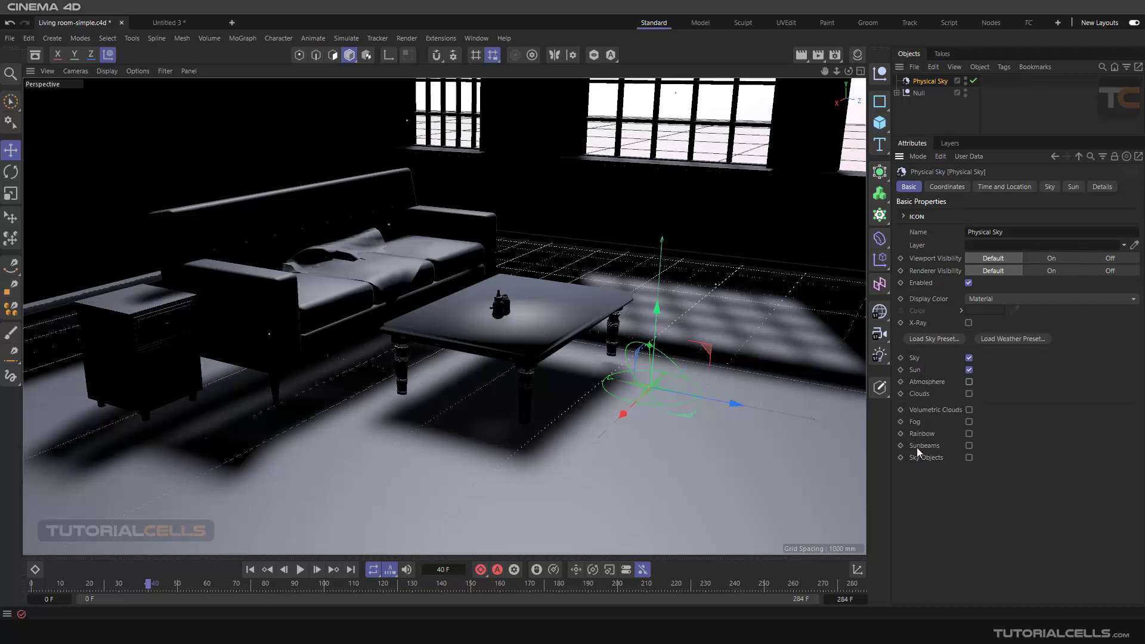
Step: Turn off the Physical Sky option in the sky settings and hide the Null containing the room
click(1048, 187)
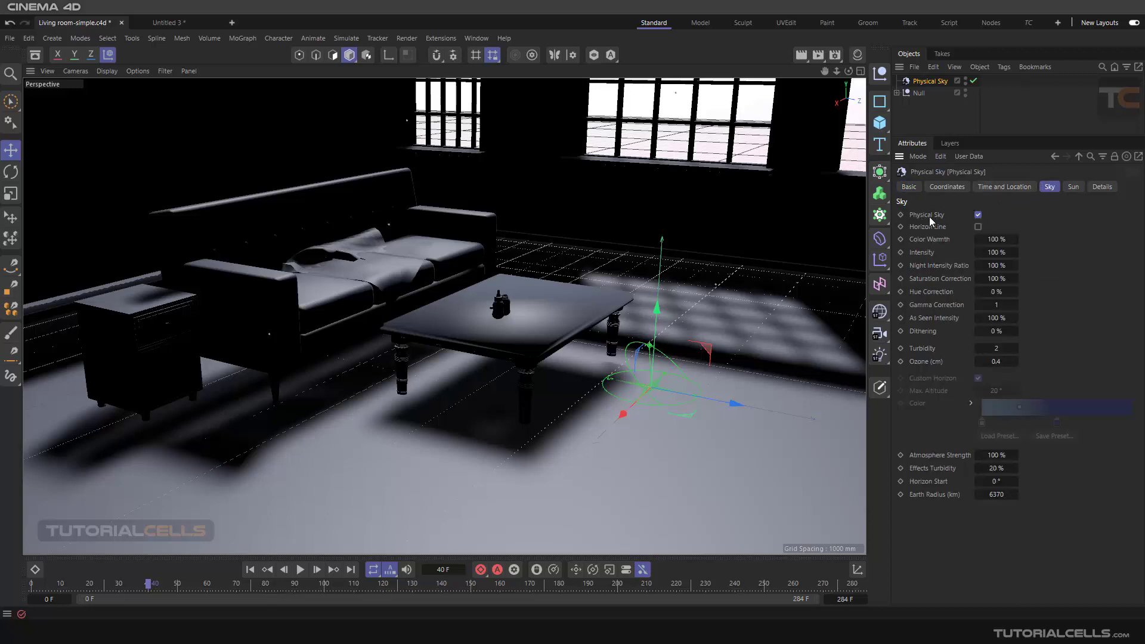
click(978, 215)
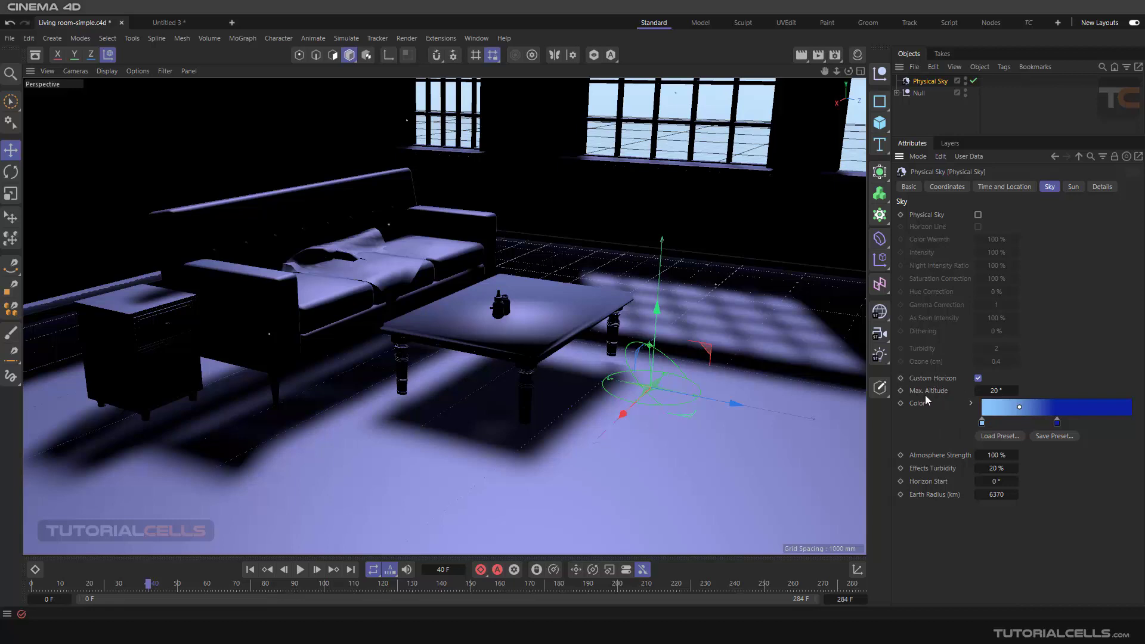
ctrl+click(966, 93)
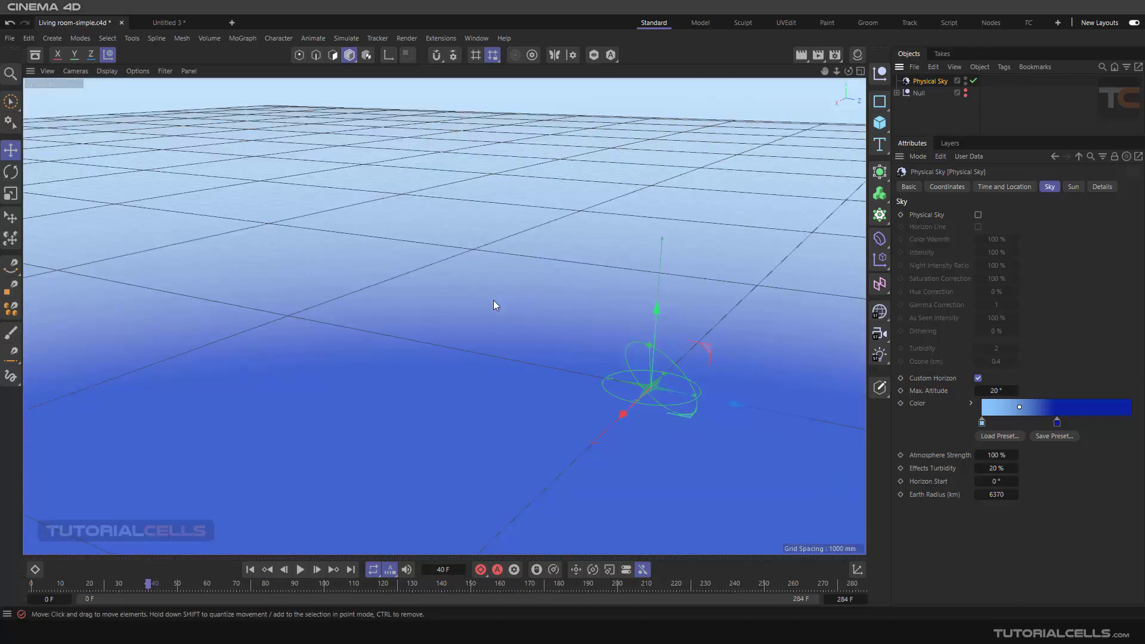
scroll(493, 300, down, 4)
alt+drag(493, 299, 551, 322)
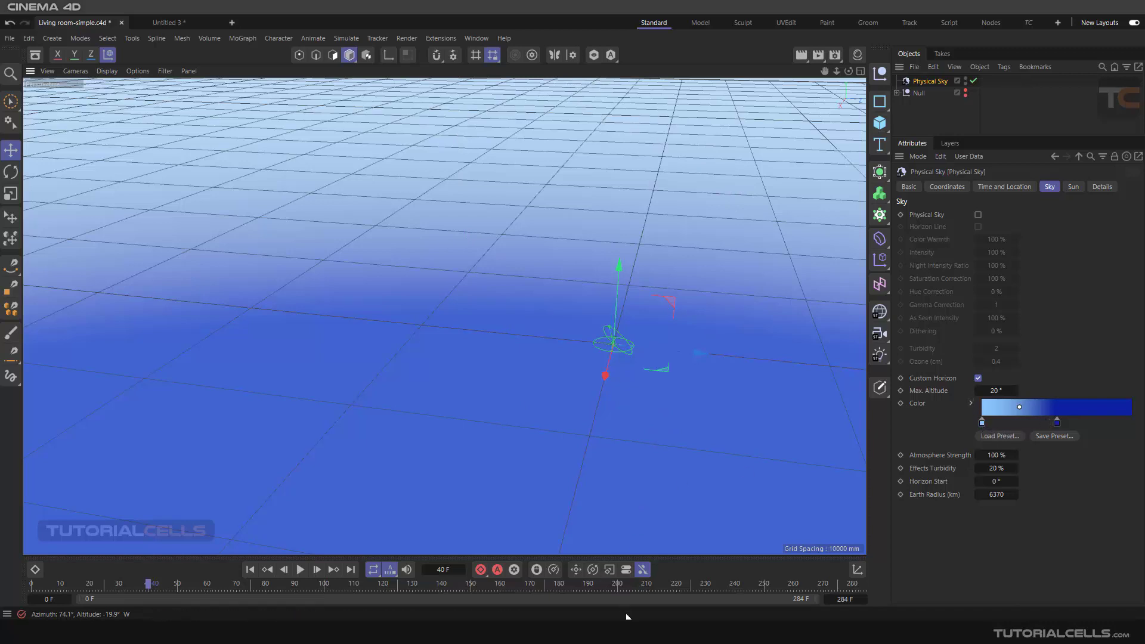
Step: Set the custom horizon's Max. Altitude to 5° and inspect the sky gradient around the horizon
mouse_move(624, 614)
click(477, 582)
click(988, 391)
text(0)
double_click(998, 393)
key(Return)
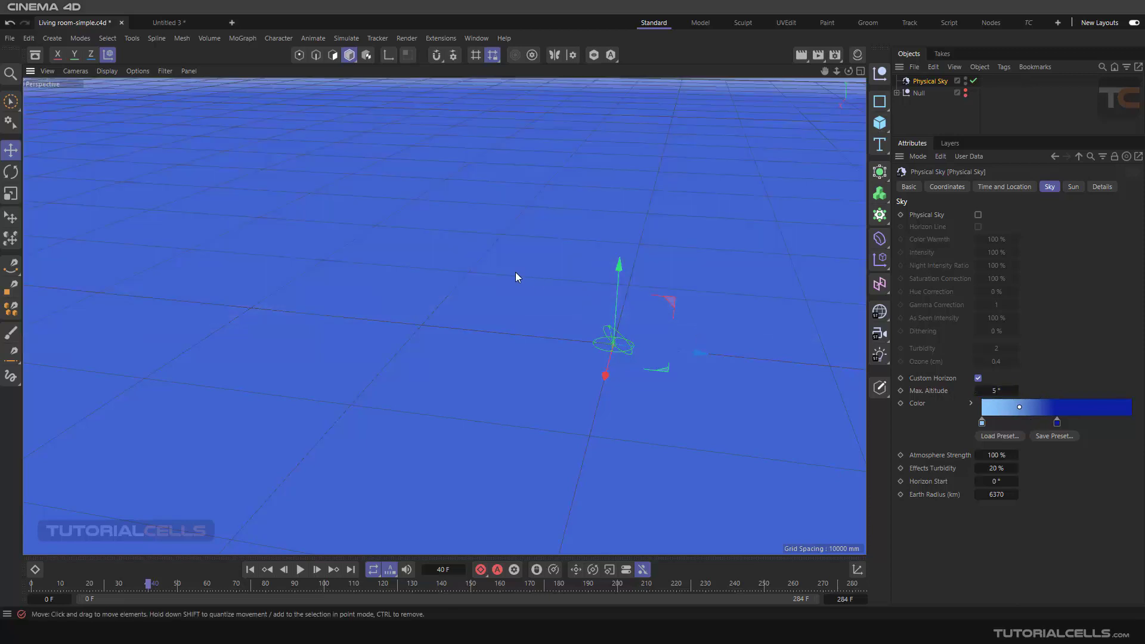
alt+drag(515, 272, 491, 170)
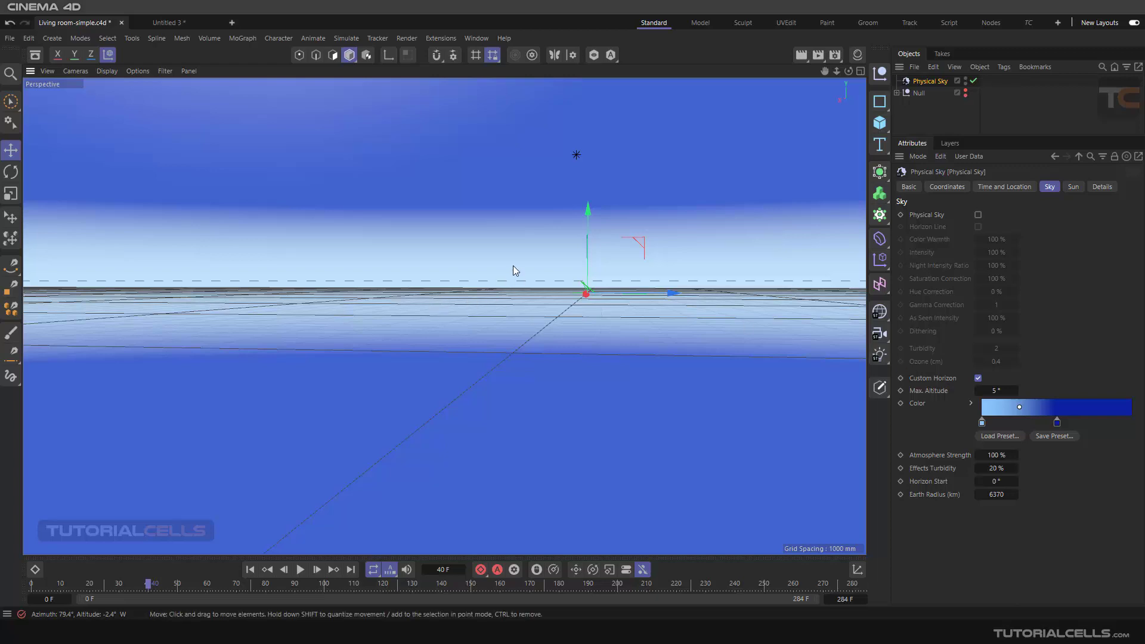
alt+drag(512, 266, 499, 289)
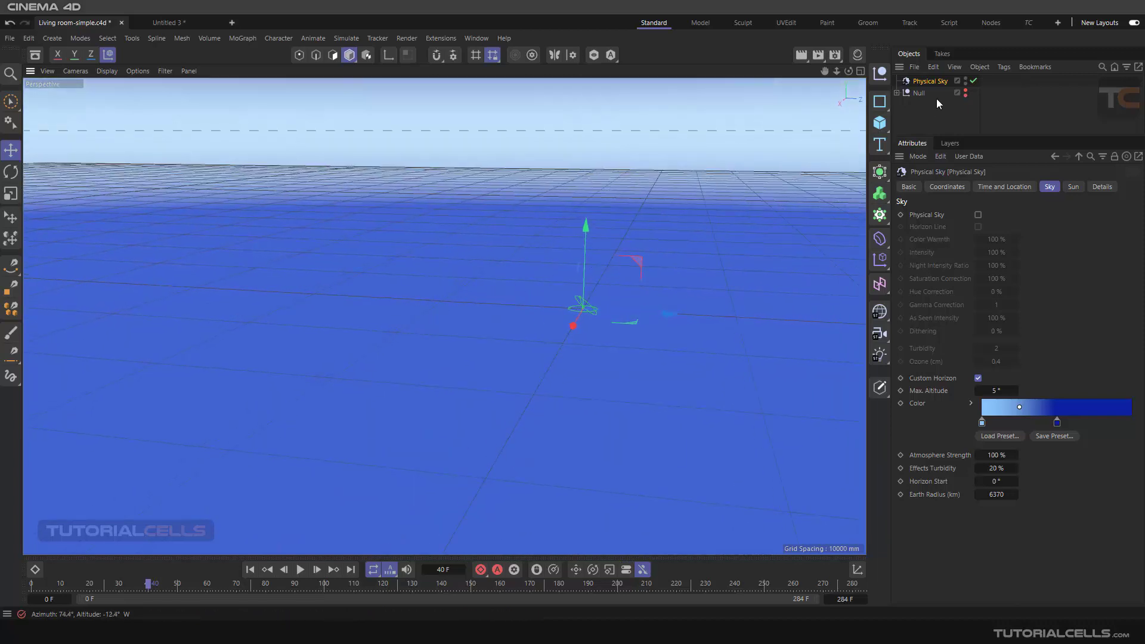
Step: Unhide the room's Null, render the scene with the custom sky gradient in the Picture Viewer and close the viewer
click(966, 94)
click(966, 90)
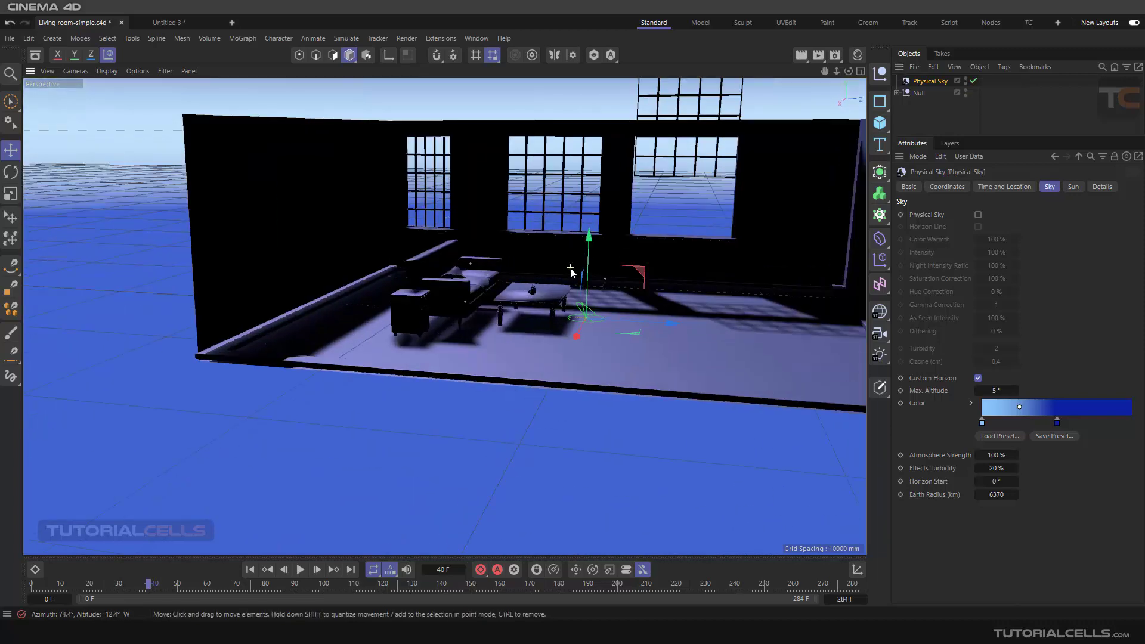
scroll(570, 268, up, 4)
alt+drag(554, 292, 535, 309)
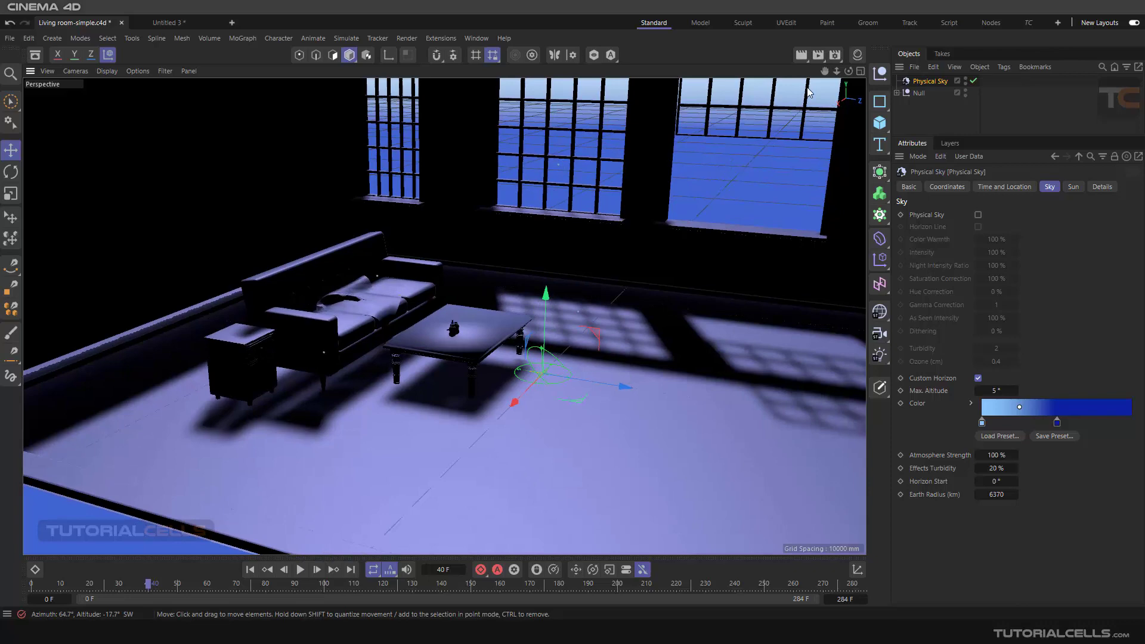
click(817, 55)
drag(751, 54, 734, 55)
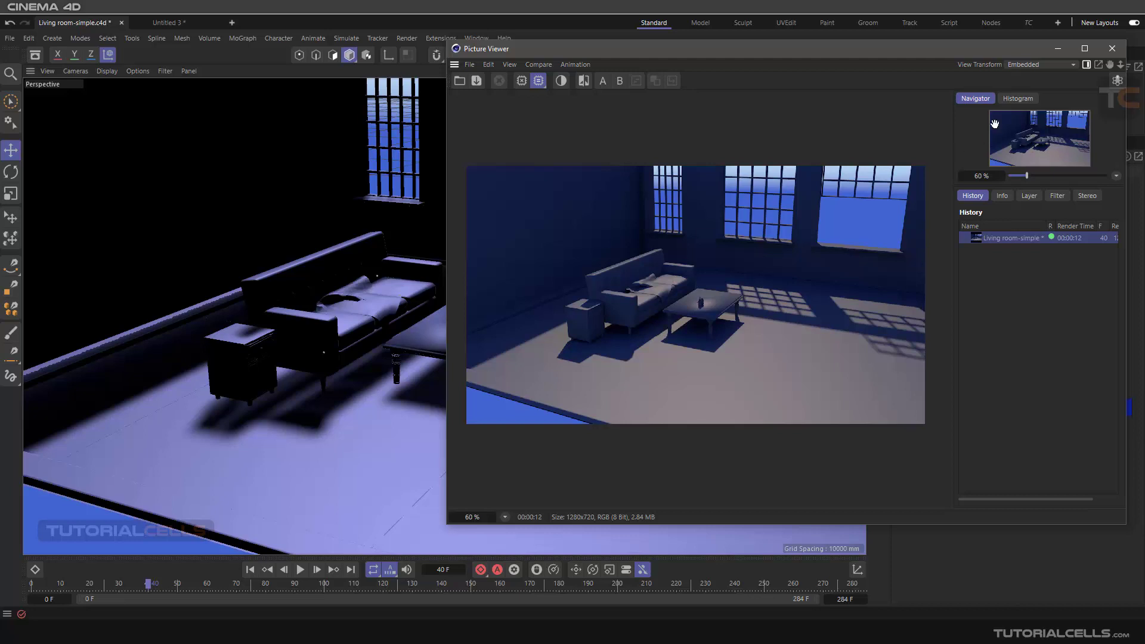
click(1112, 48)
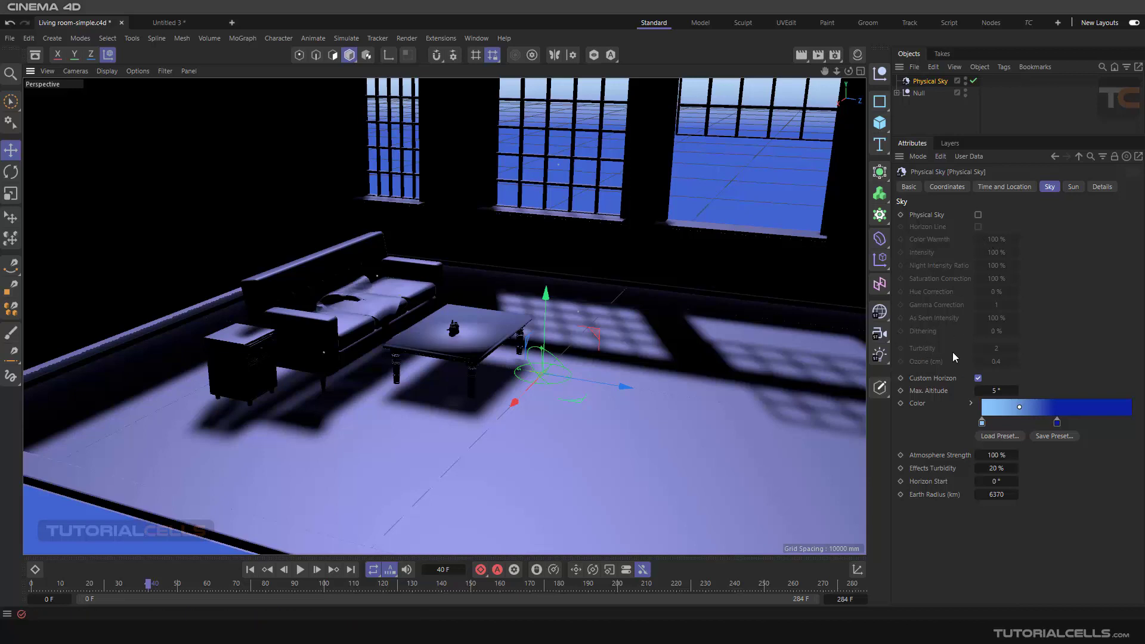
Step: Turn the Physical Sky option back on and hide the room's Null to expose the sky
click(977, 215)
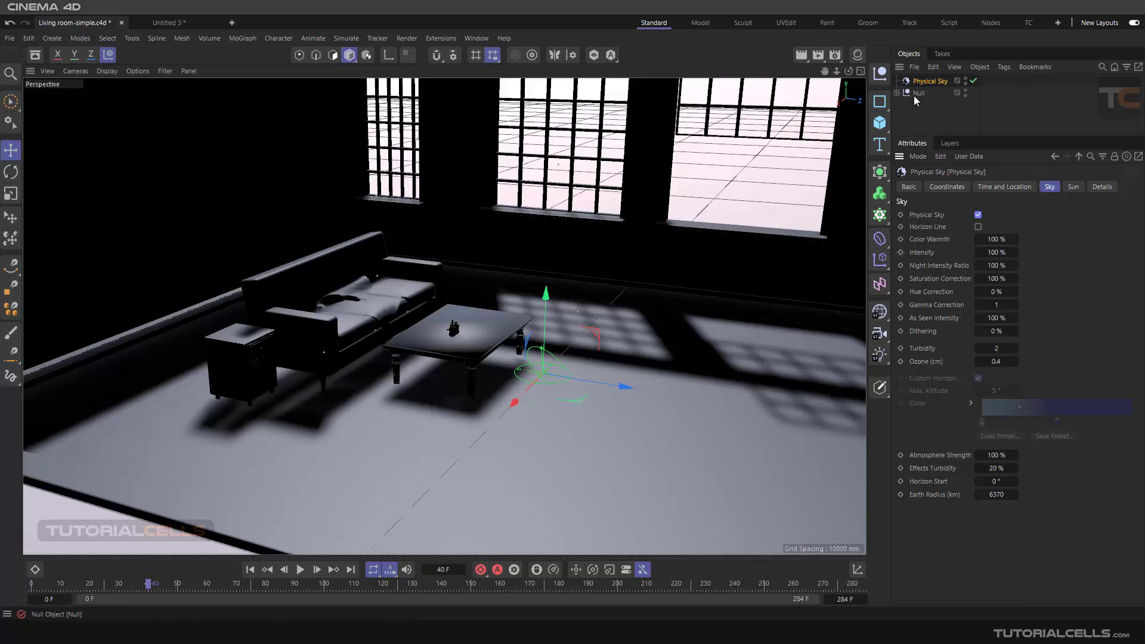
alt+double_click(965, 94)
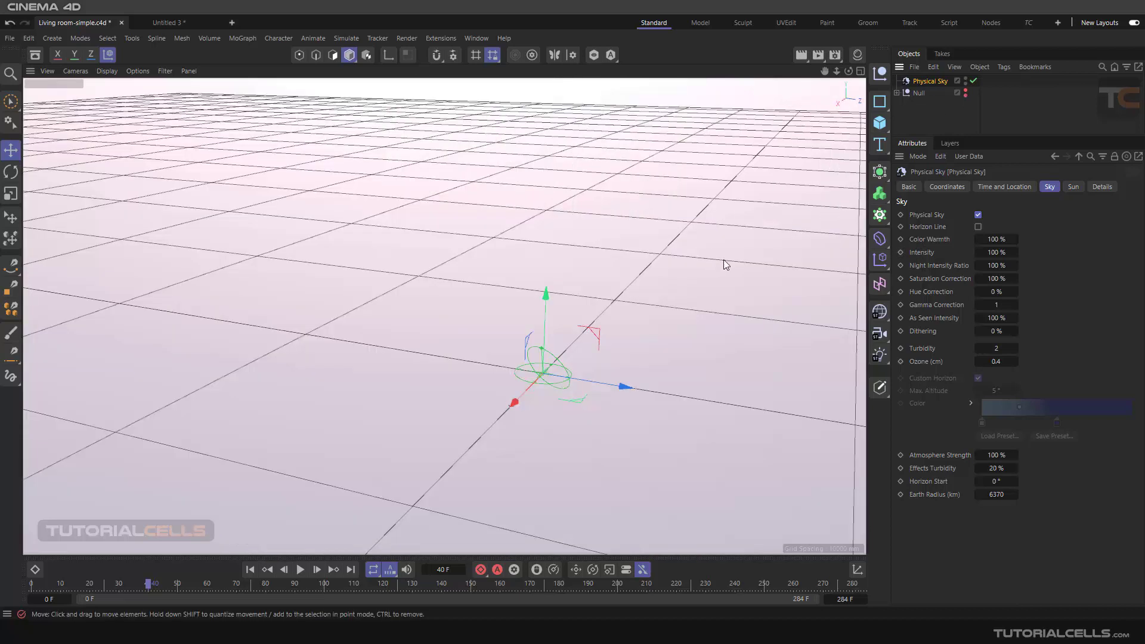
alt+drag(724, 259, 685, 254)
Step: Try the Horizon Line option with a test render of the viewport, and switch the option off again
click(977, 227)
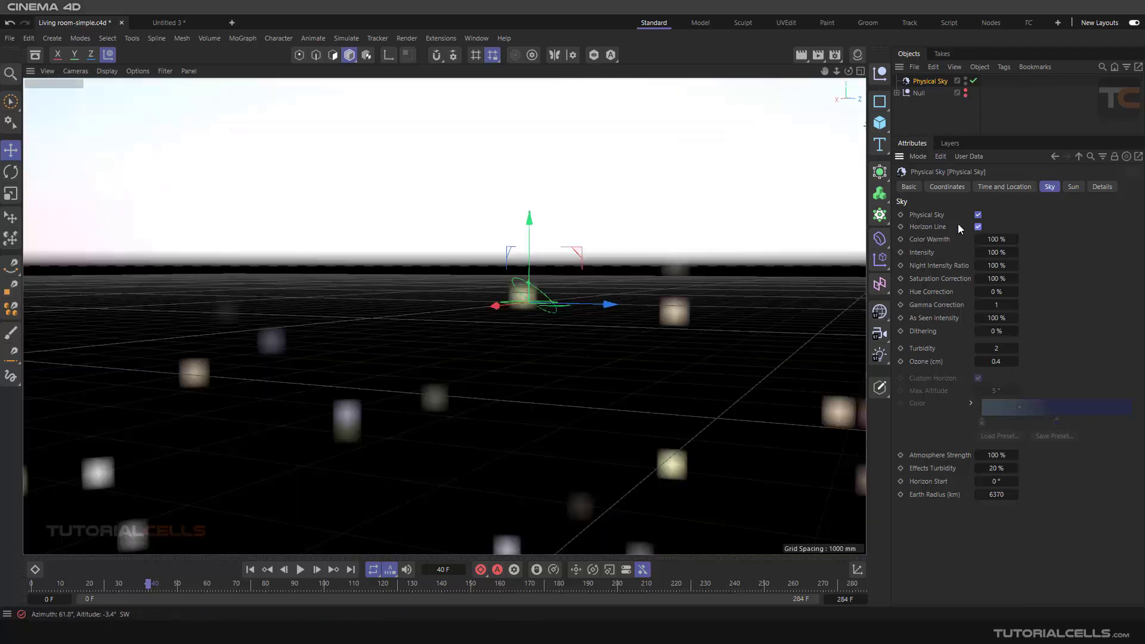
alt+drag(457, 274, 492, 279)
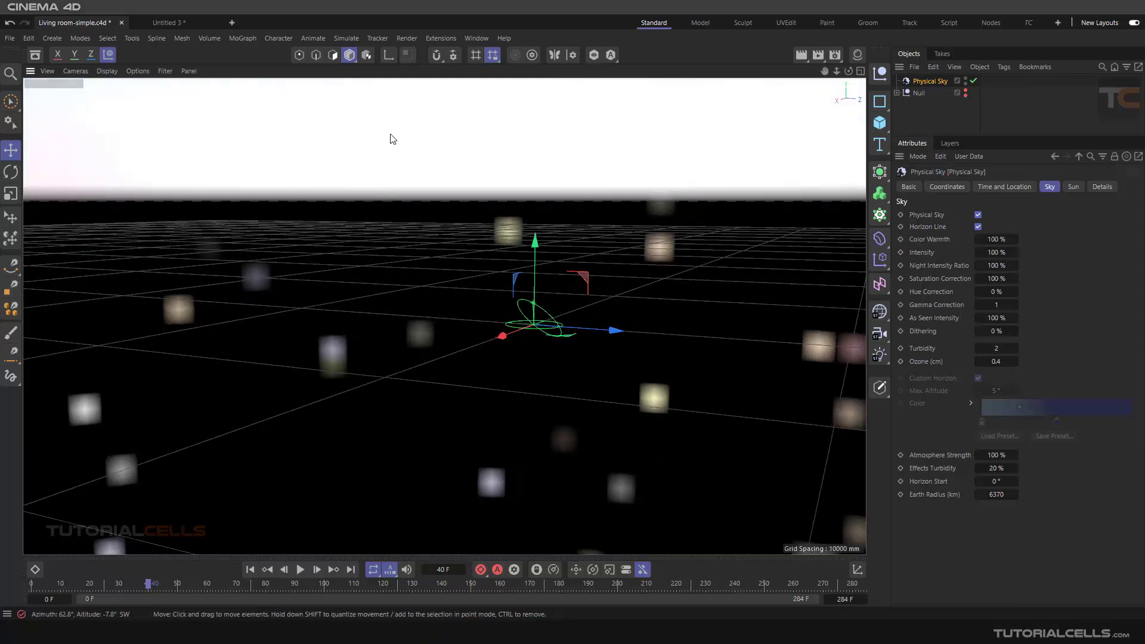
mouse_move(399, 163)
alt+mouse_down()
mouse_move(405, 141)
mouse_move(393, 184)
mouse_move(400, 157)
alt+mouse_up()
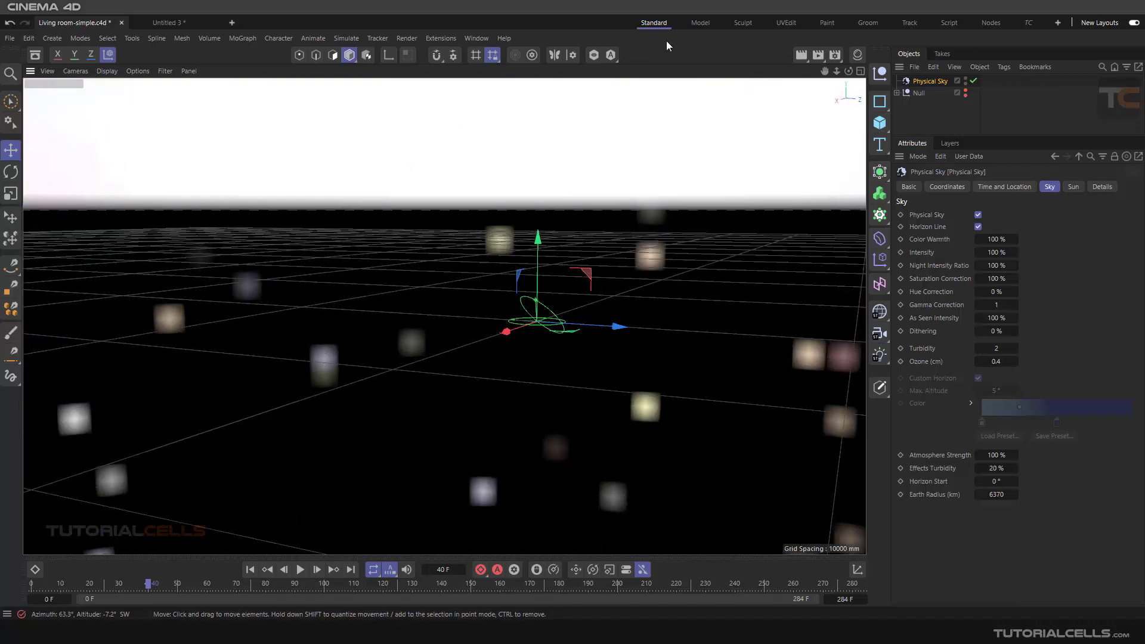
click(801, 54)
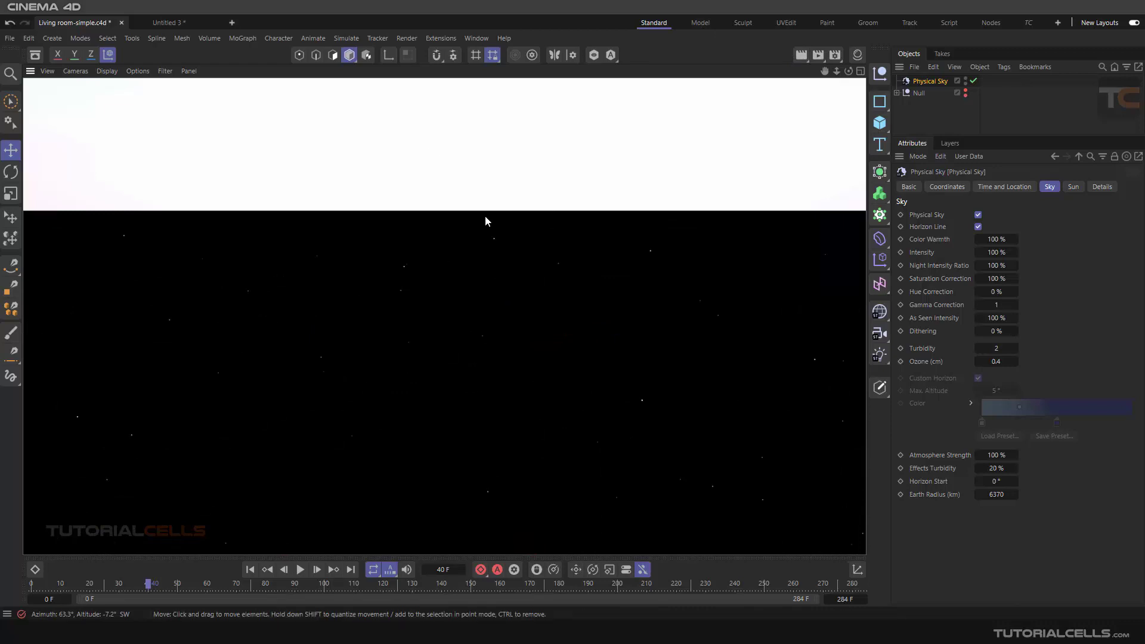
click(977, 227)
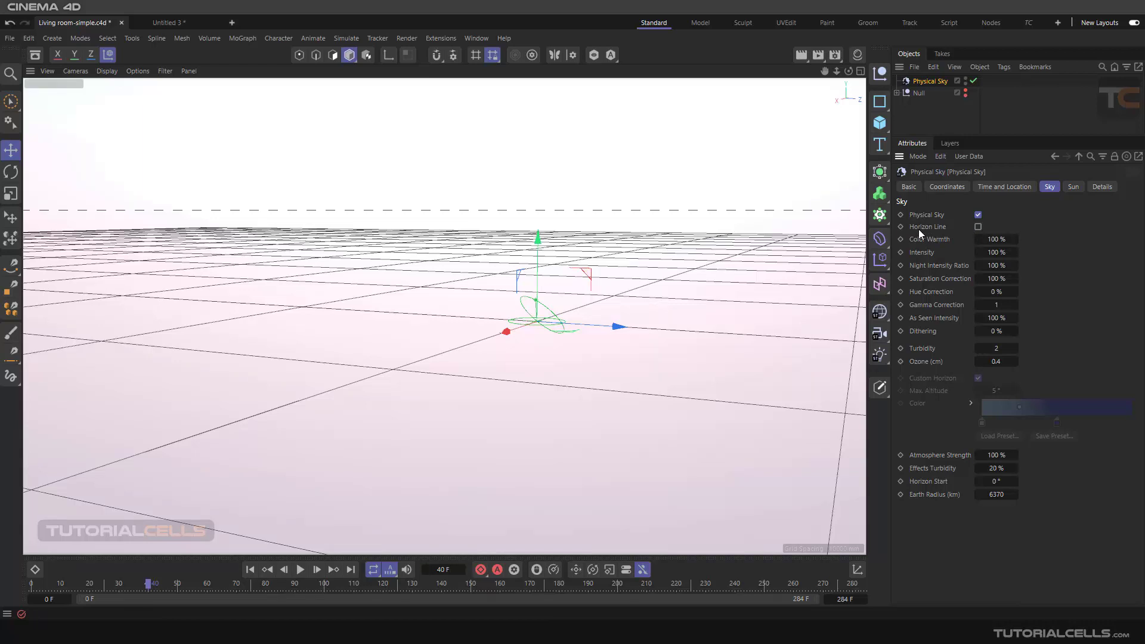
alt+drag(595, 264, 614, 270)
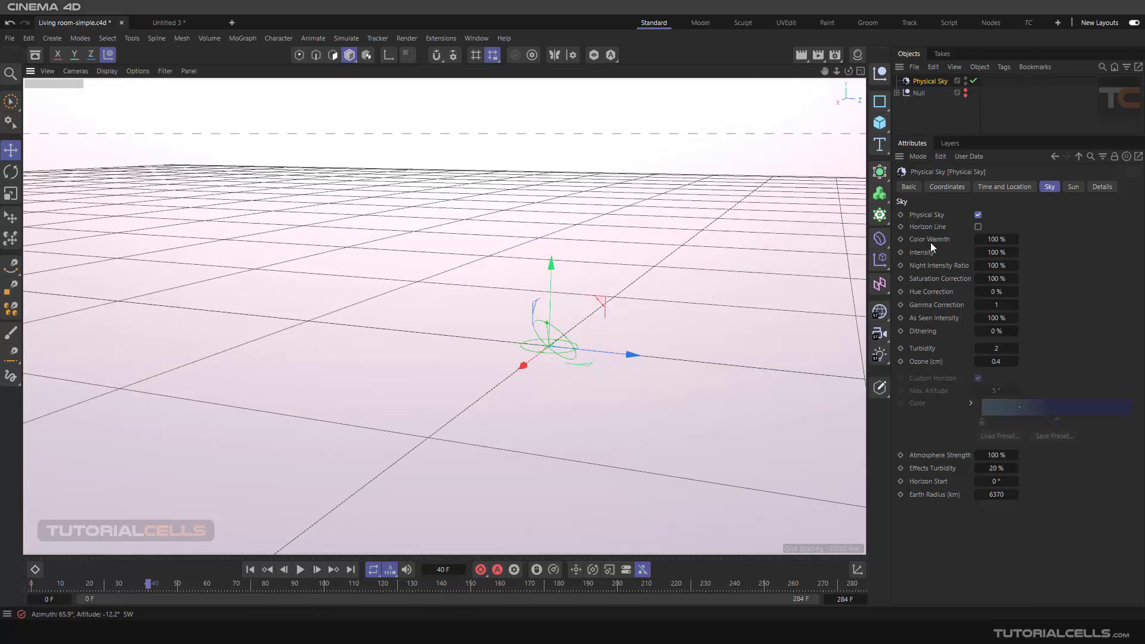
Step: Unhide the room's Null and set the sky's Color Warmth to 5%
ctrl+click(965, 92)
alt+drag(637, 255, 631, 279)
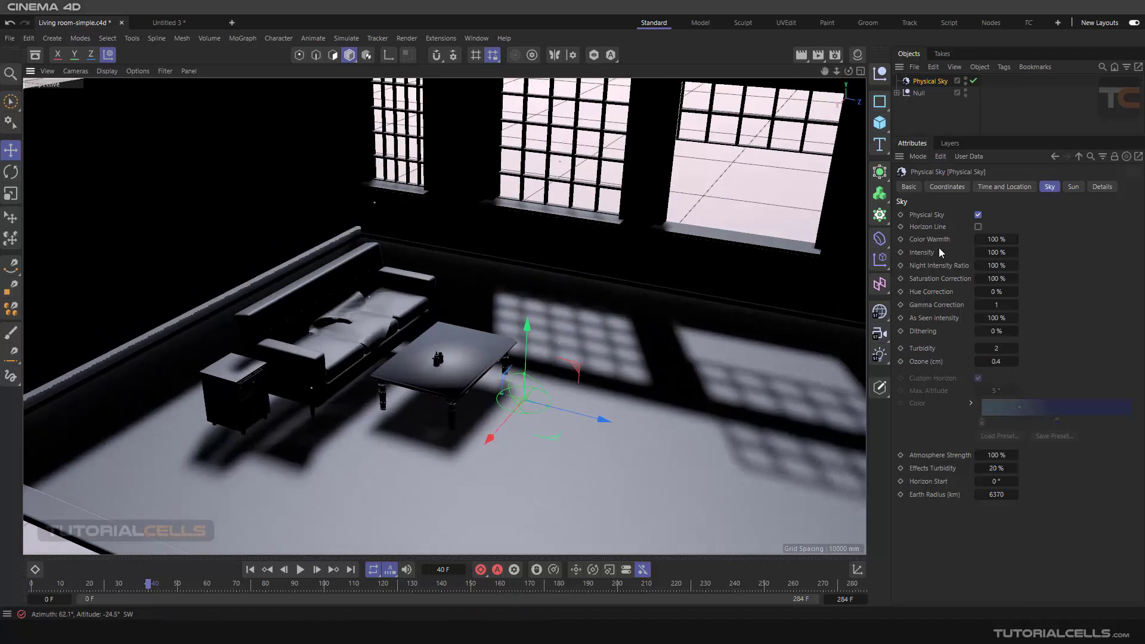
click(1004, 239)
text(5)
key(Return)
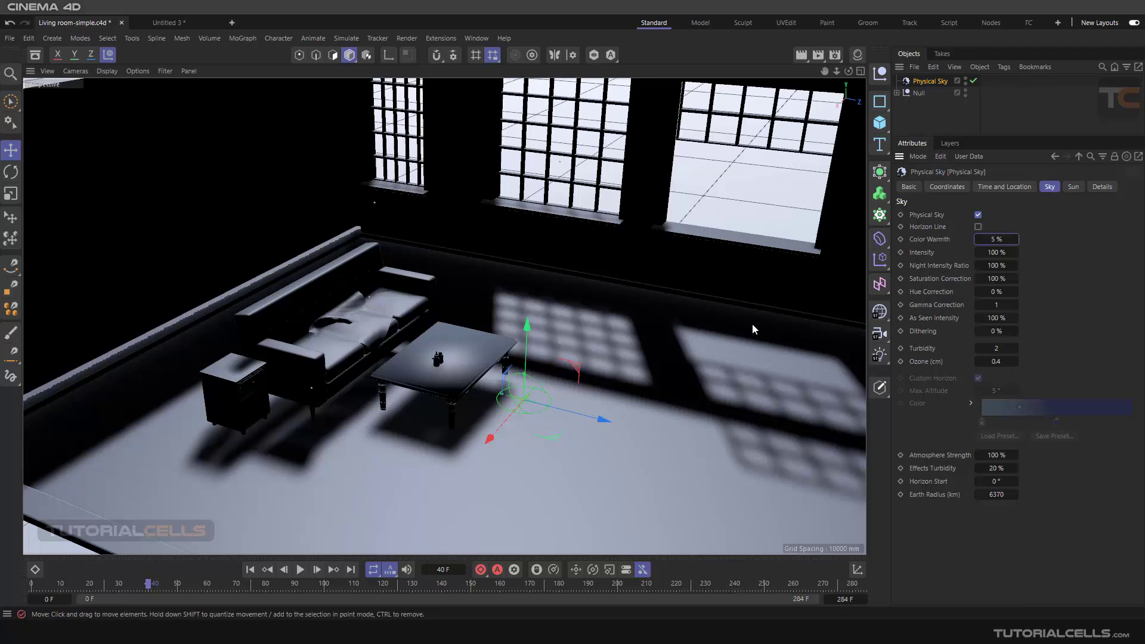
click(938, 241)
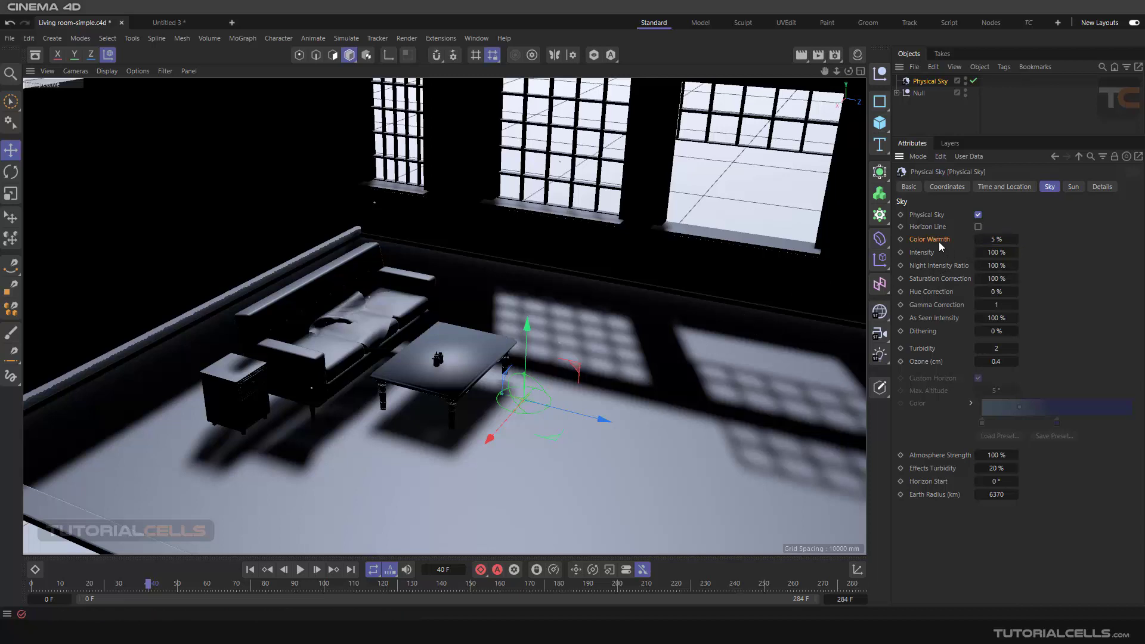
Step: Render the room with the reduced Color Warmth in the Picture Viewer and close the viewer
click(815, 56)
drag(889, 53, 835, 52)
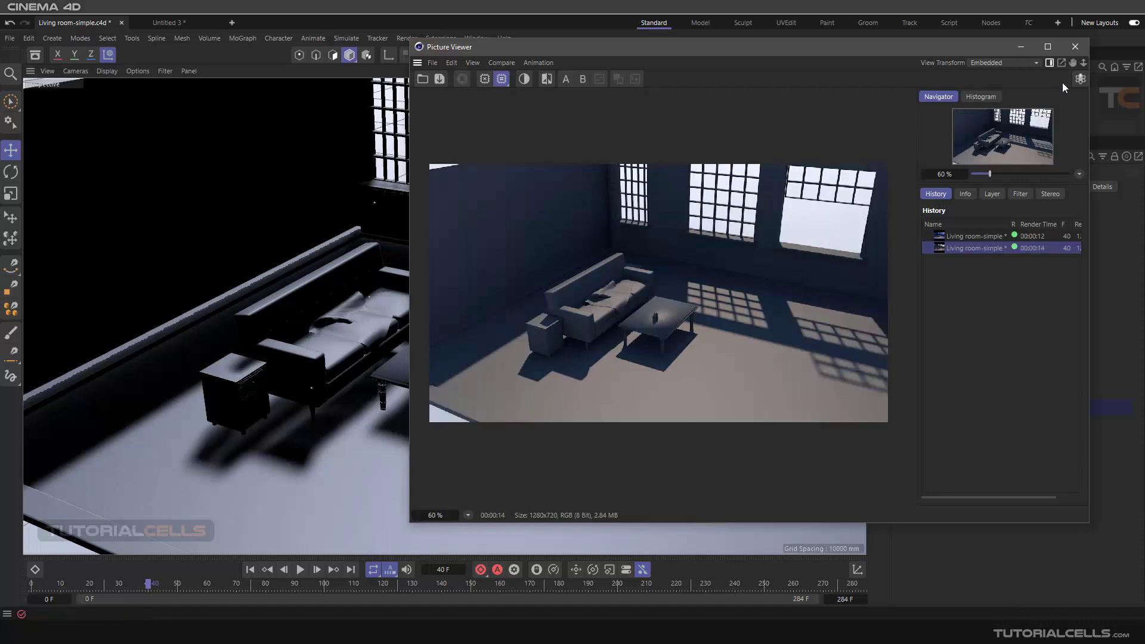
click(1074, 47)
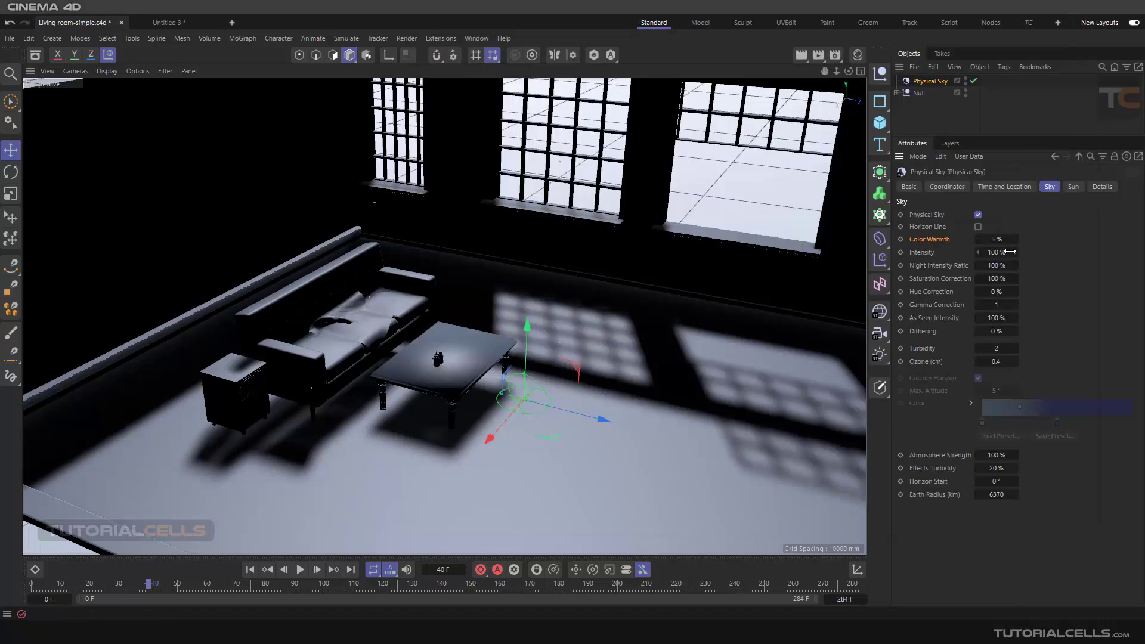
Step: Set the sky's Color Warmth to 100% and render the room in the Picture Viewer
drag(1014, 241, 1014, 239)
click(818, 54)
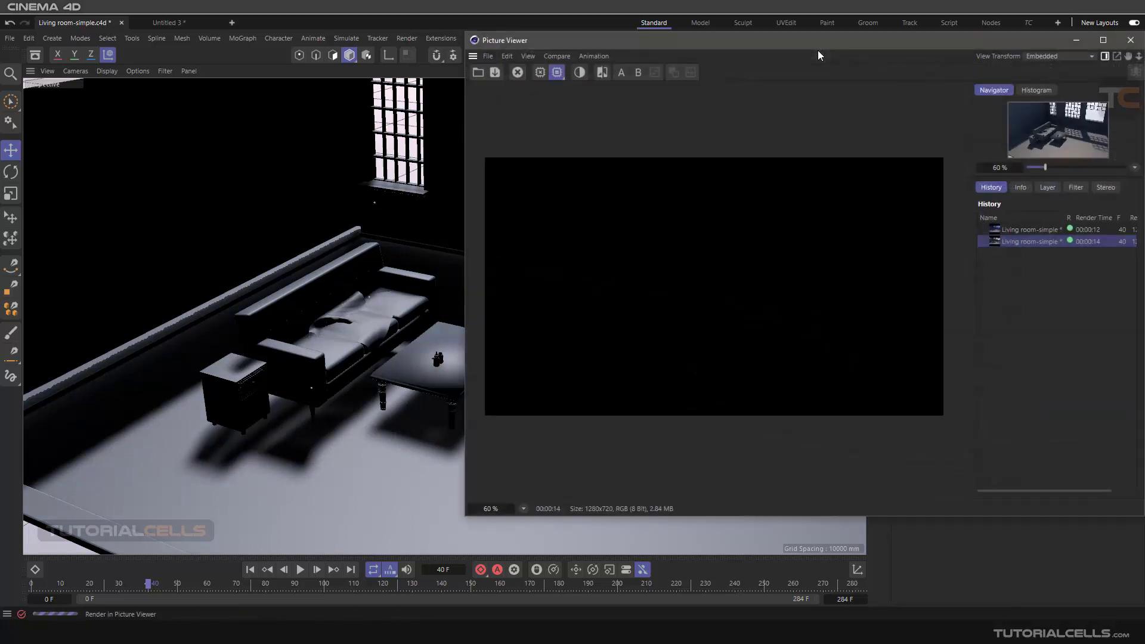
drag(992, 45, 842, 73)
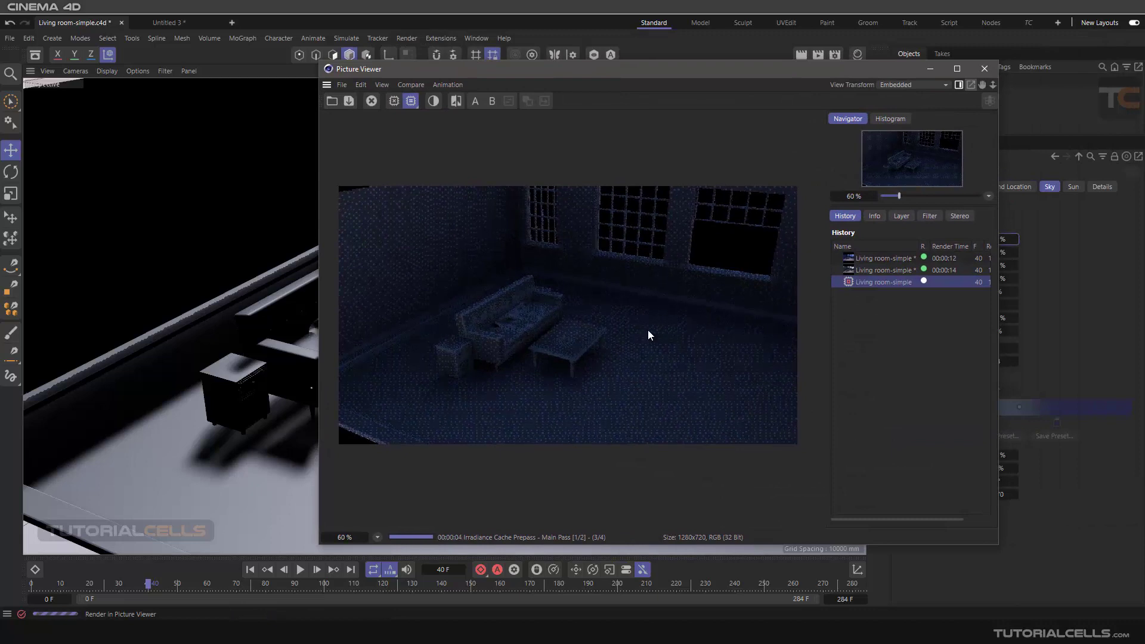
drag(835, 70, 714, 71)
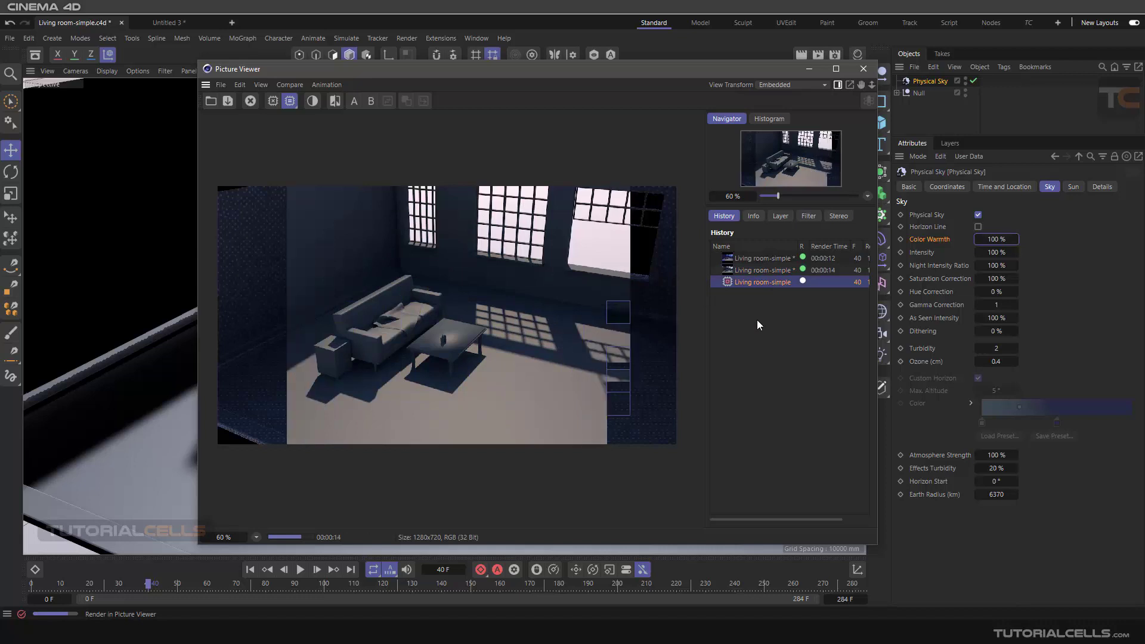
Step: Compare the last two Color Warmth renders close up on the table, windows and floor, and close the Picture Viewer
click(753, 269)
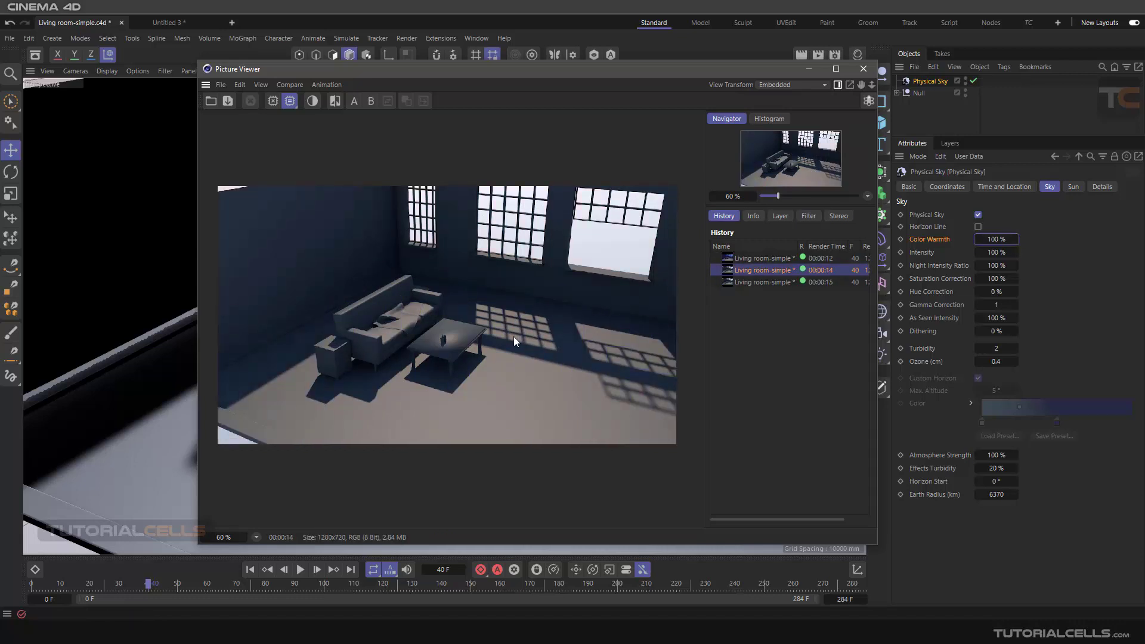
scroll(463, 341, up, 5)
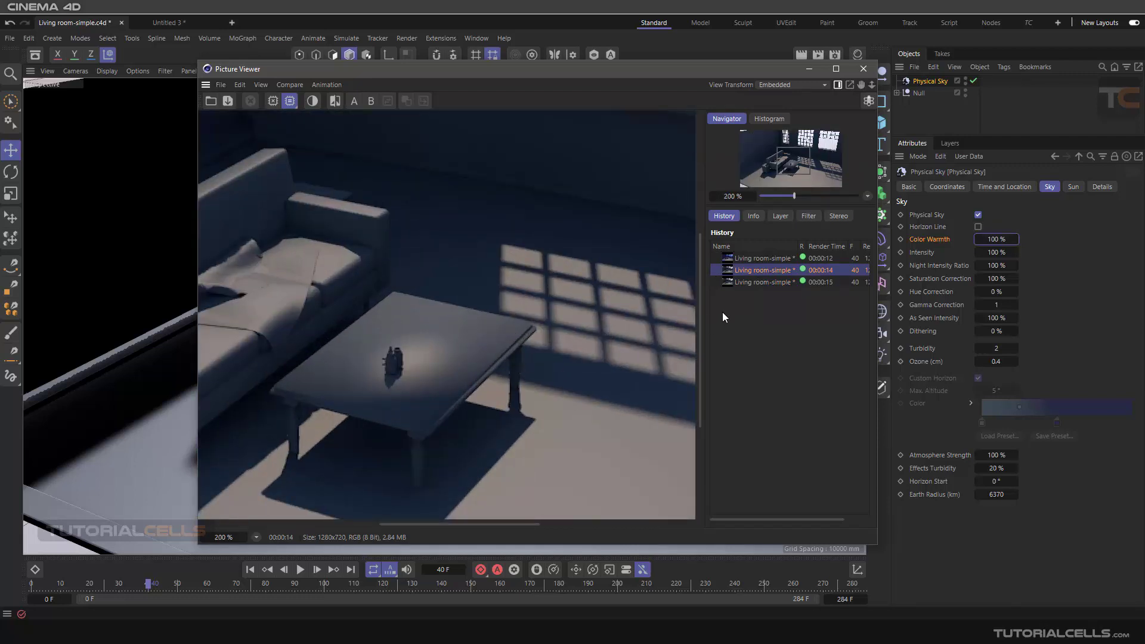
click(746, 282)
click(747, 267)
click(749, 281)
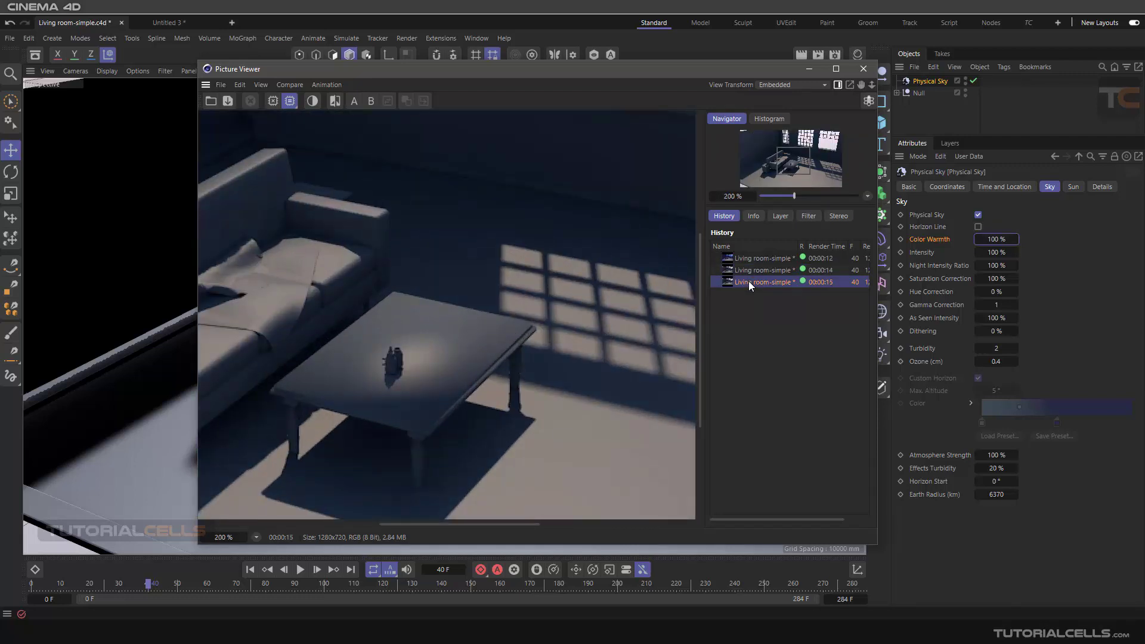
click(751, 269)
scroll(602, 298, down, 3)
scroll(605, 274, up, 7)
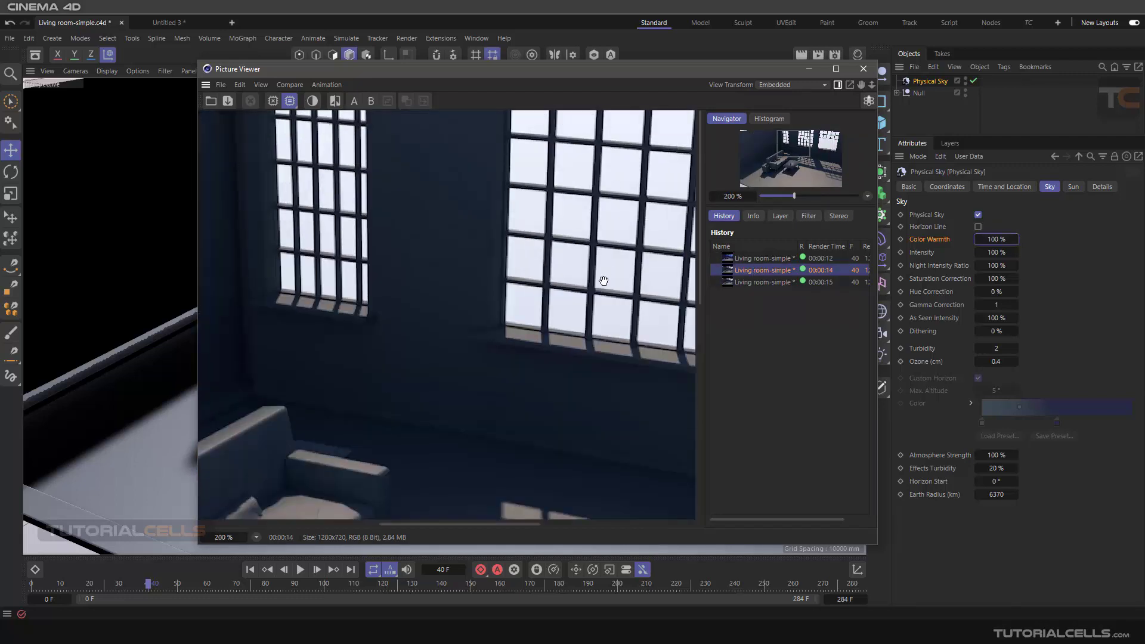
scroll(603, 281, down, 2)
click(760, 280)
click(757, 271)
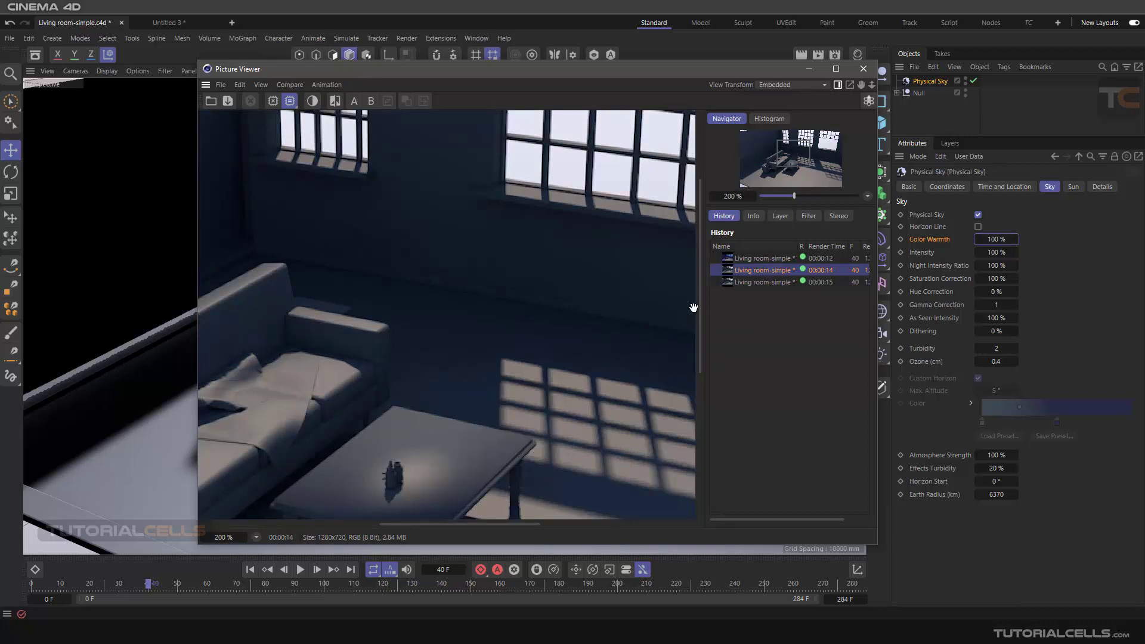
click(749, 280)
scroll(567, 284, down, 5)
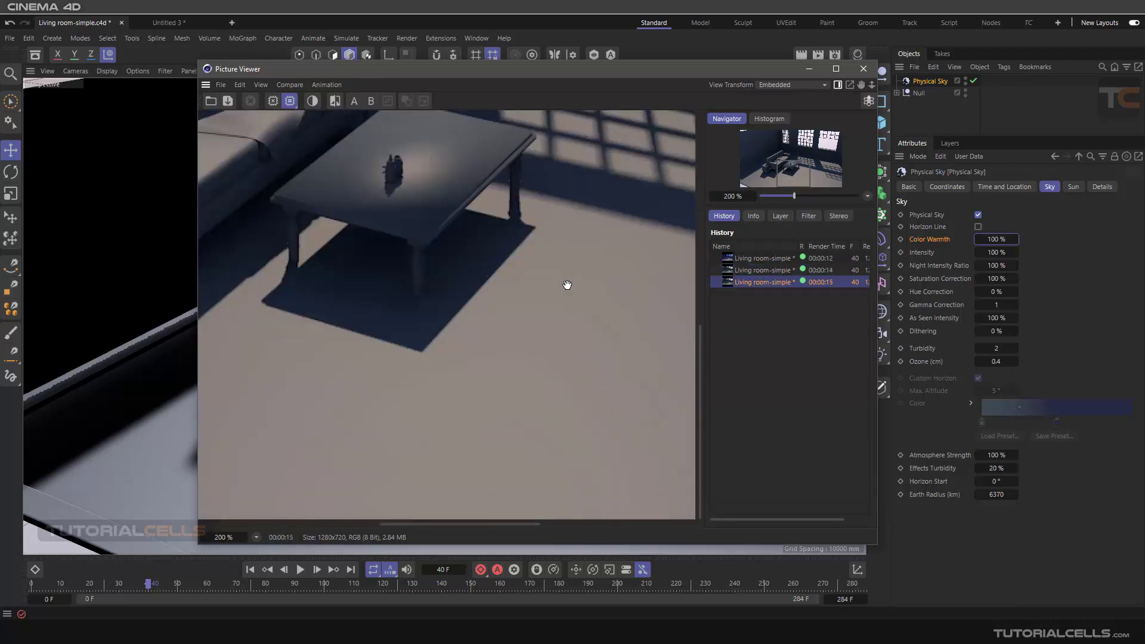
scroll(567, 284, up, 2)
click(863, 69)
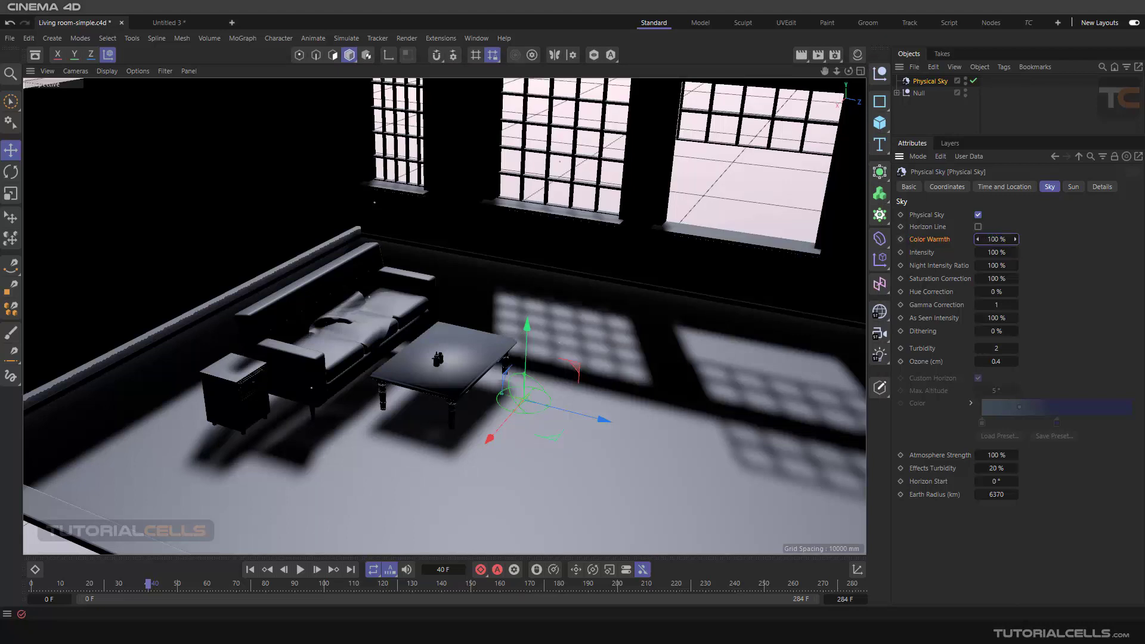
Step: Try the sky's Intensity at about 324% and at 0%, and reset it to 100%
click(922, 252)
scroll(673, 286, down, 4)
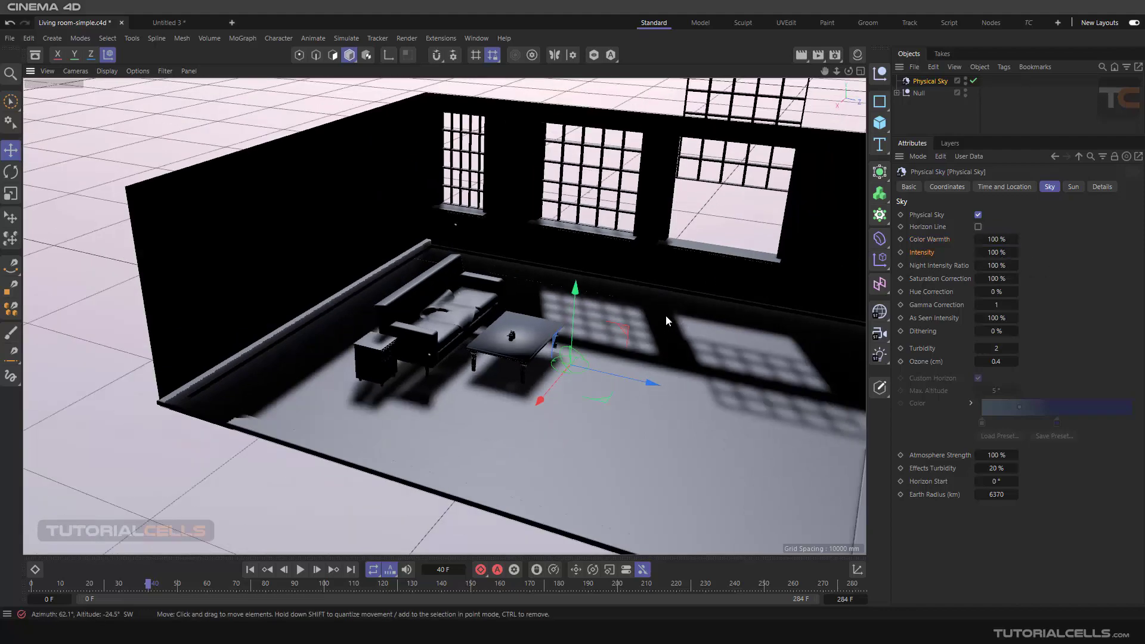
alt+drag(665, 314, 641, 292)
drag(991, 253, 1067, 253)
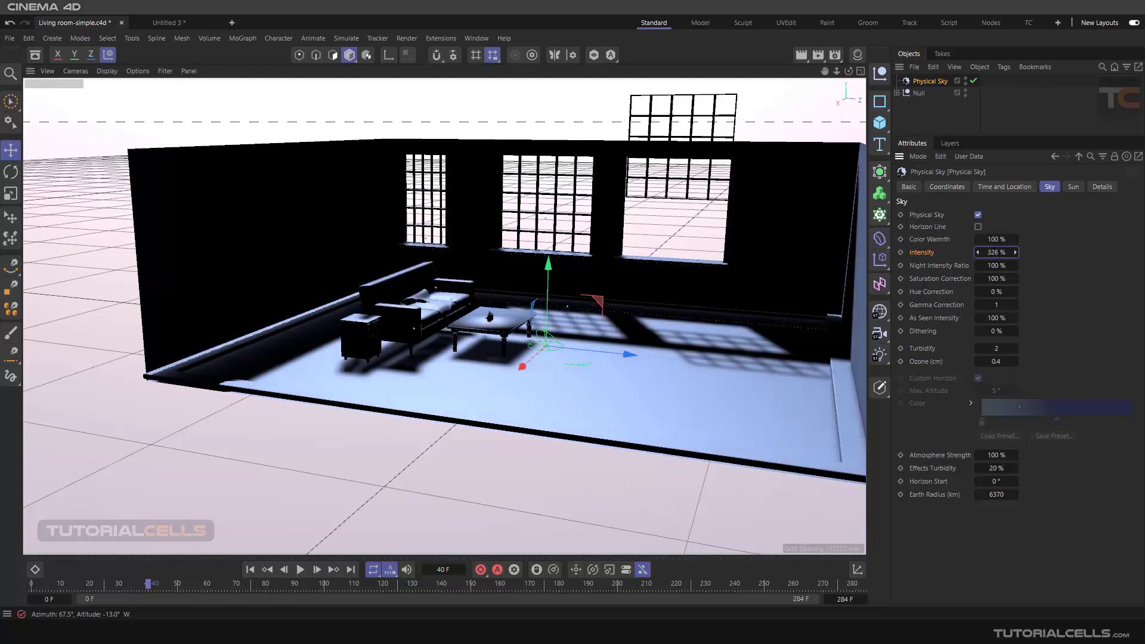
drag(996, 253, 946, 272)
scroll(527, 380, down, 2)
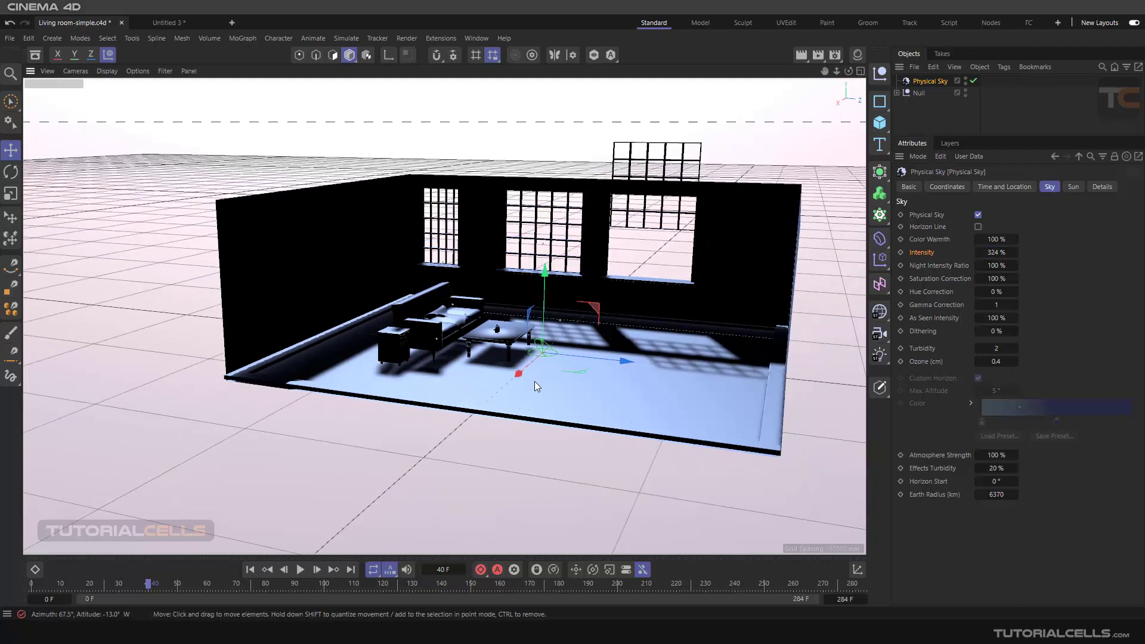
drag(996, 252, 933, 252)
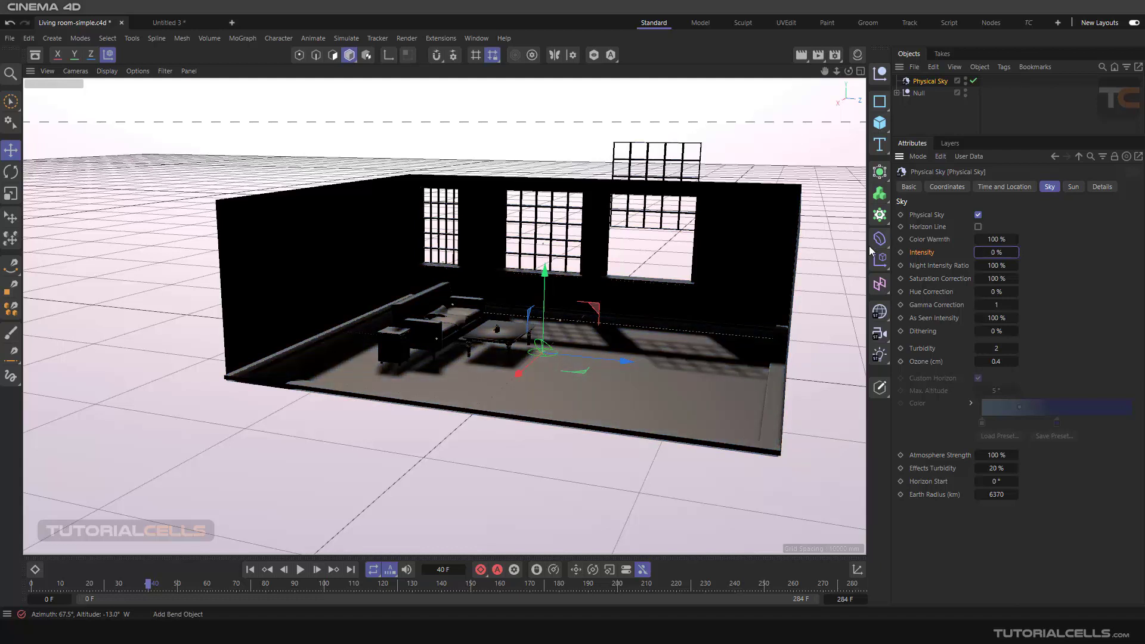
right_click(1015, 251)
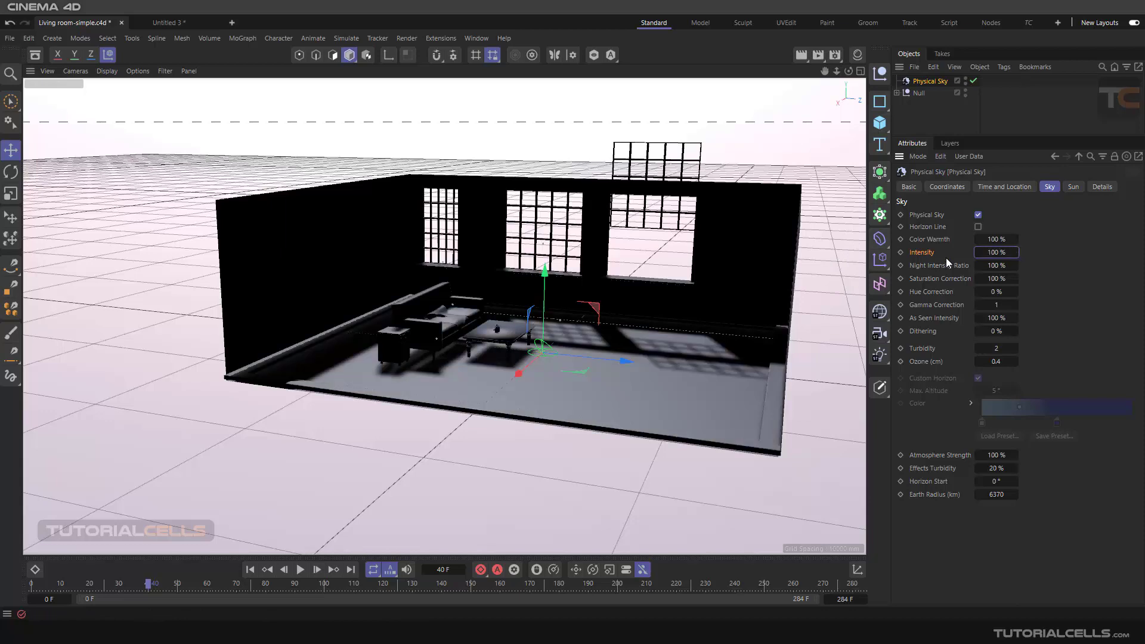
Step: Hide the room's Null in the viewport and renderer to expose the sky
alt+drag(647, 296, 582, 343)
scroll(573, 346, up, 2)
scroll(571, 346, up, 2)
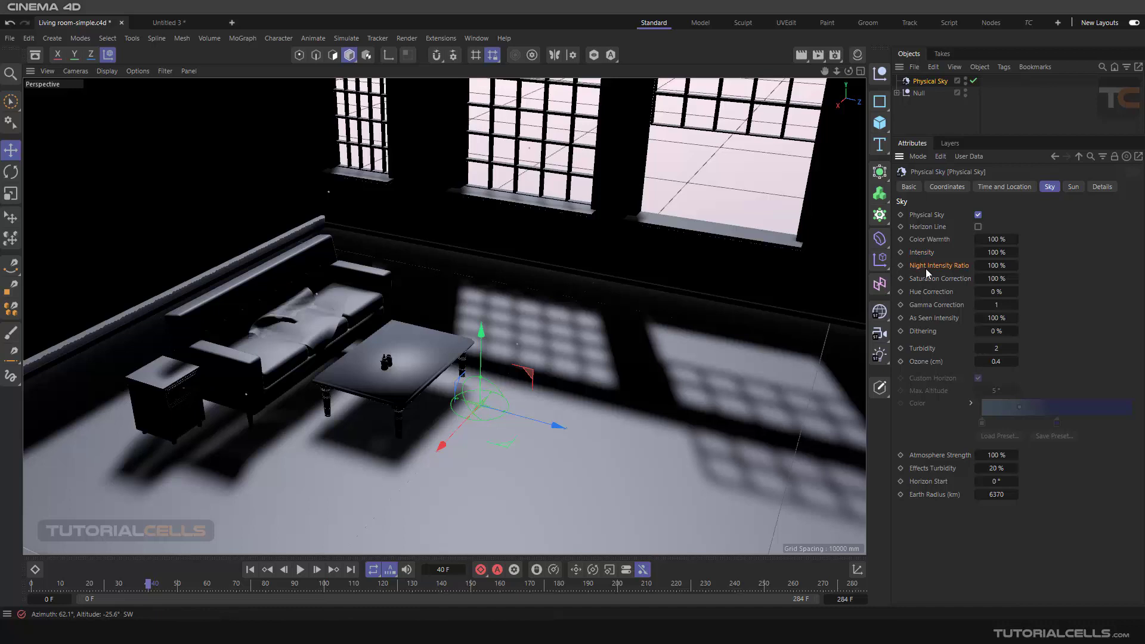
scroll(641, 272, down, 2)
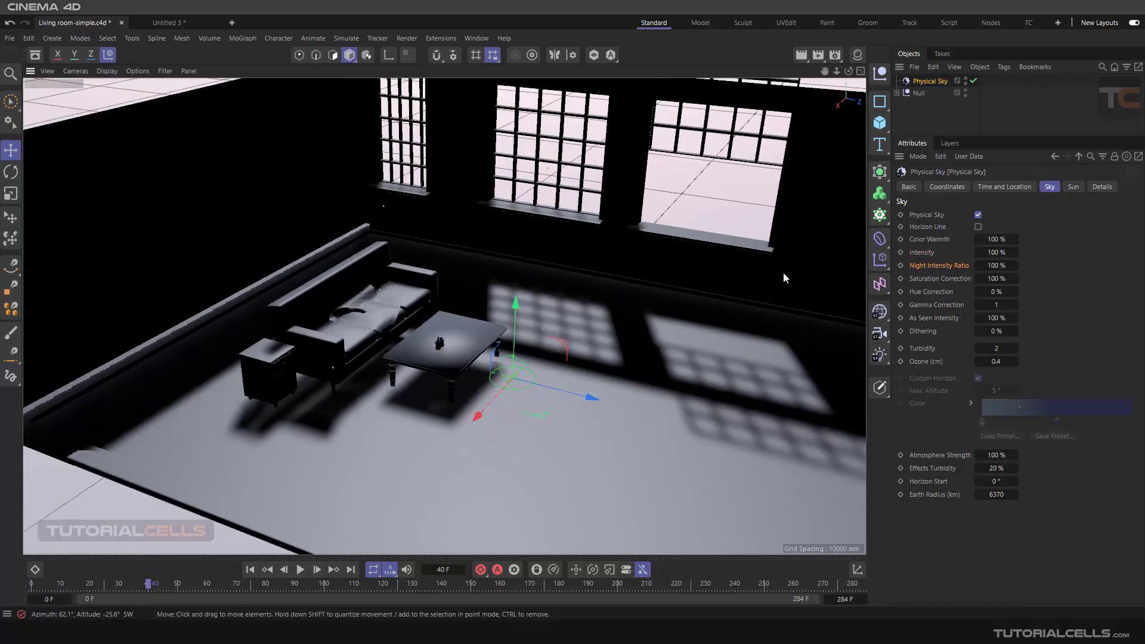
alt+click(964, 98)
alt+click(964, 97)
alt+drag(626, 290, 785, 287)
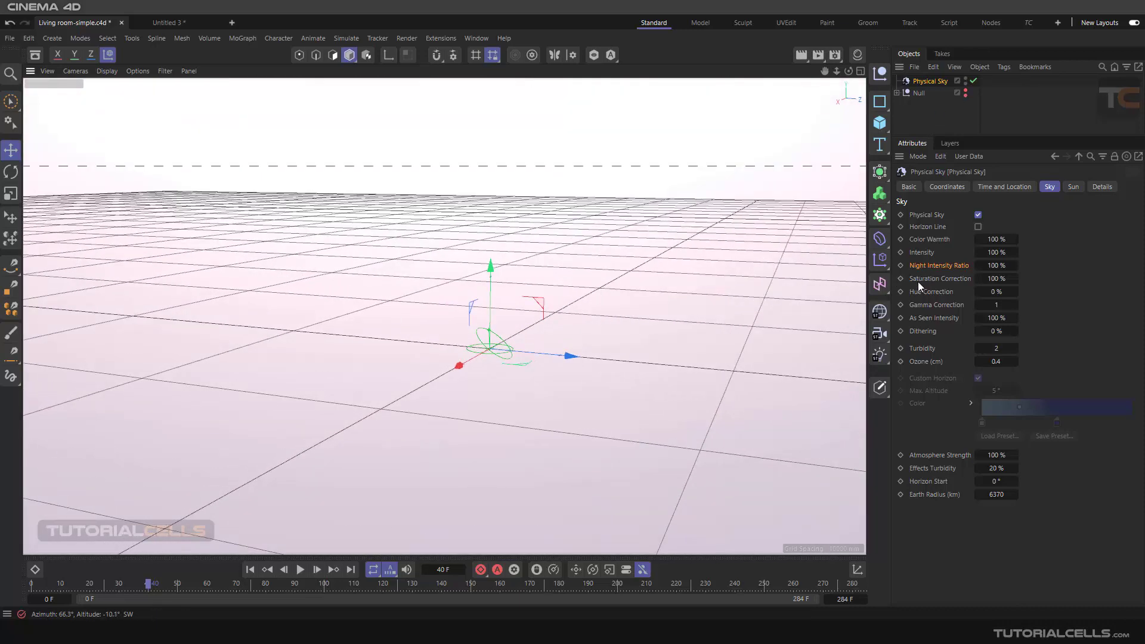
Step: Set the Physical Sky's time back to 03:00:00 for a night sky
click(990, 189)
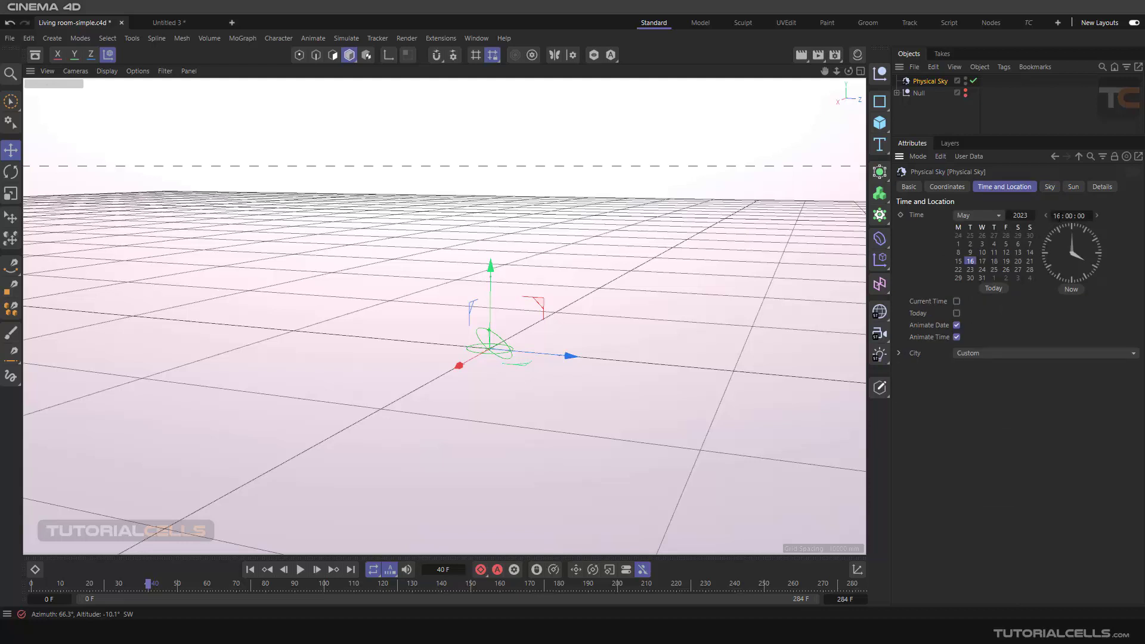
click(1045, 216)
click(1045, 216)
click(1044, 217)
click(1045, 216)
click(1045, 216)
click(1044, 217)
click(1045, 217)
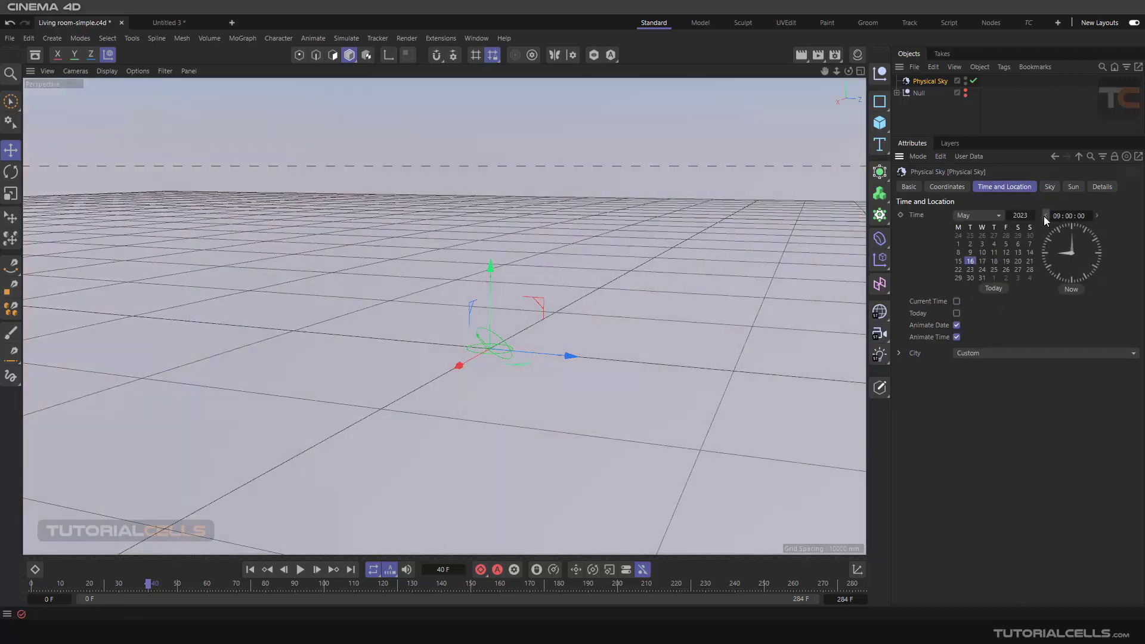
click(1045, 216)
click(1045, 216)
click(1045, 217)
click(1045, 216)
click(1045, 217)
click(1045, 216)
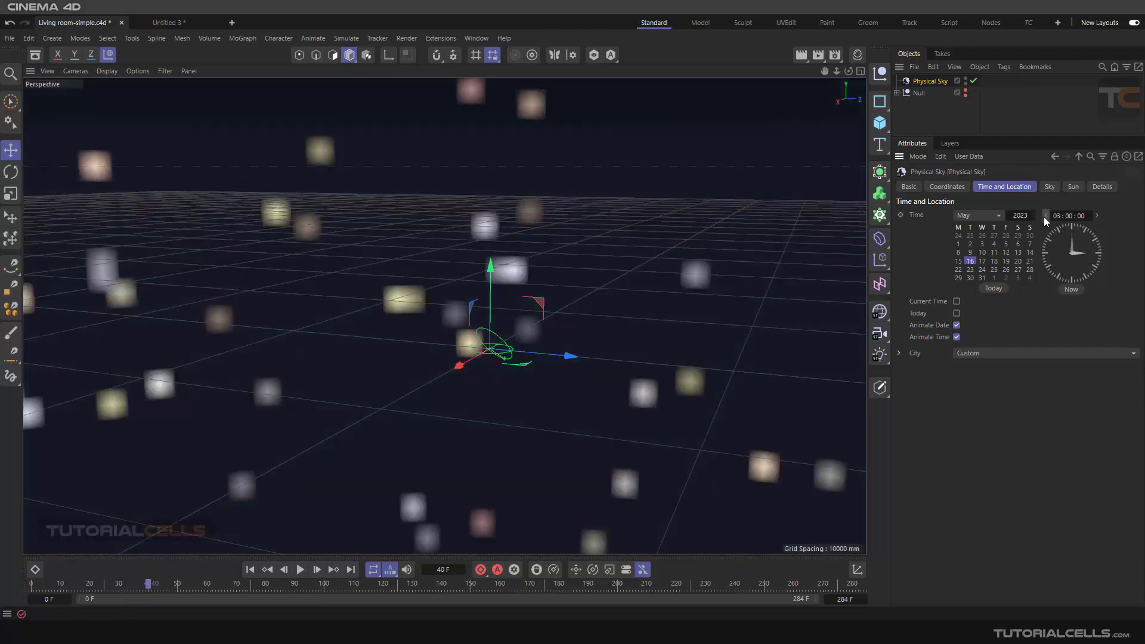
Step: Test render the viewport at the horizon to examine the stars, and return to the normal view
scroll(602, 298, down, 3)
alt+drag(602, 298, 586, 286)
alt+drag(597, 281, 603, 271)
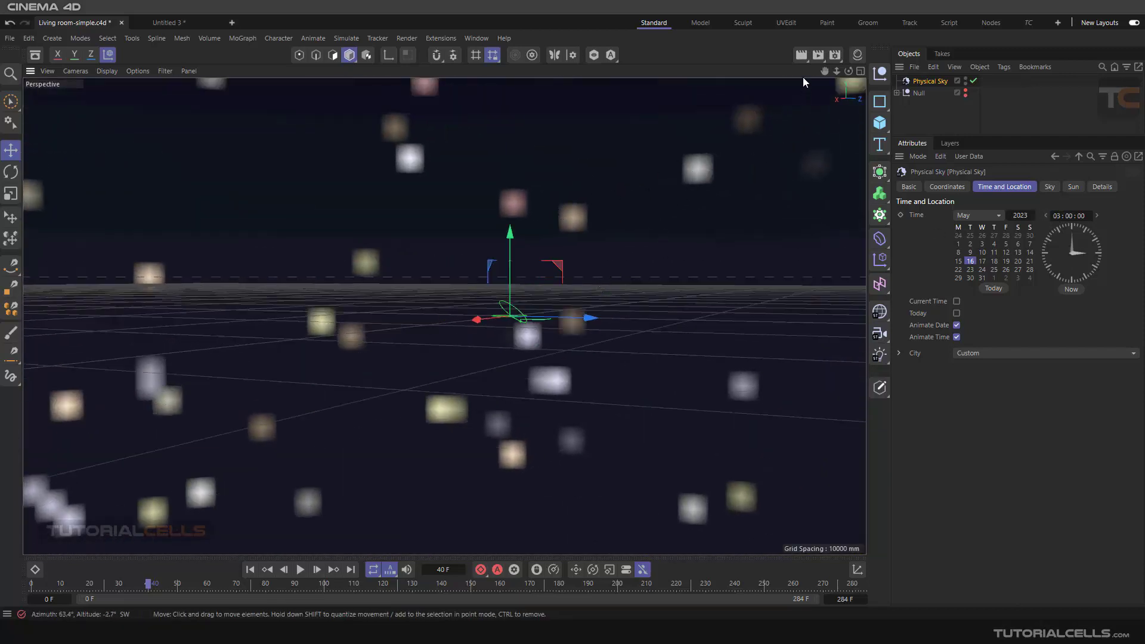
key(ctrl+r)
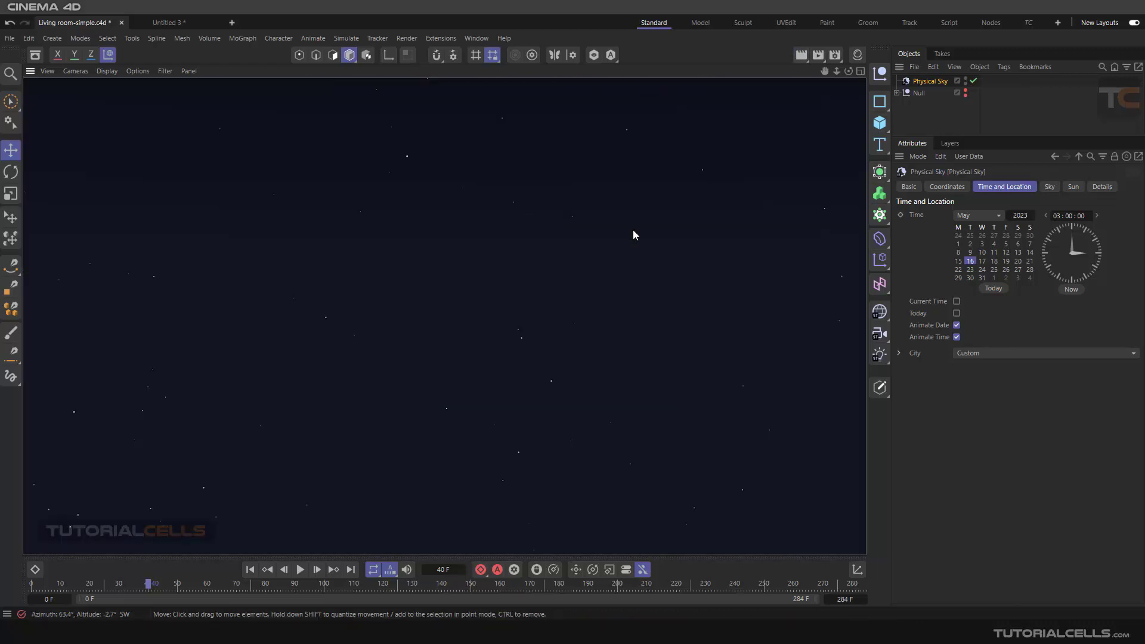
alt+drag(633, 231, 648, 235)
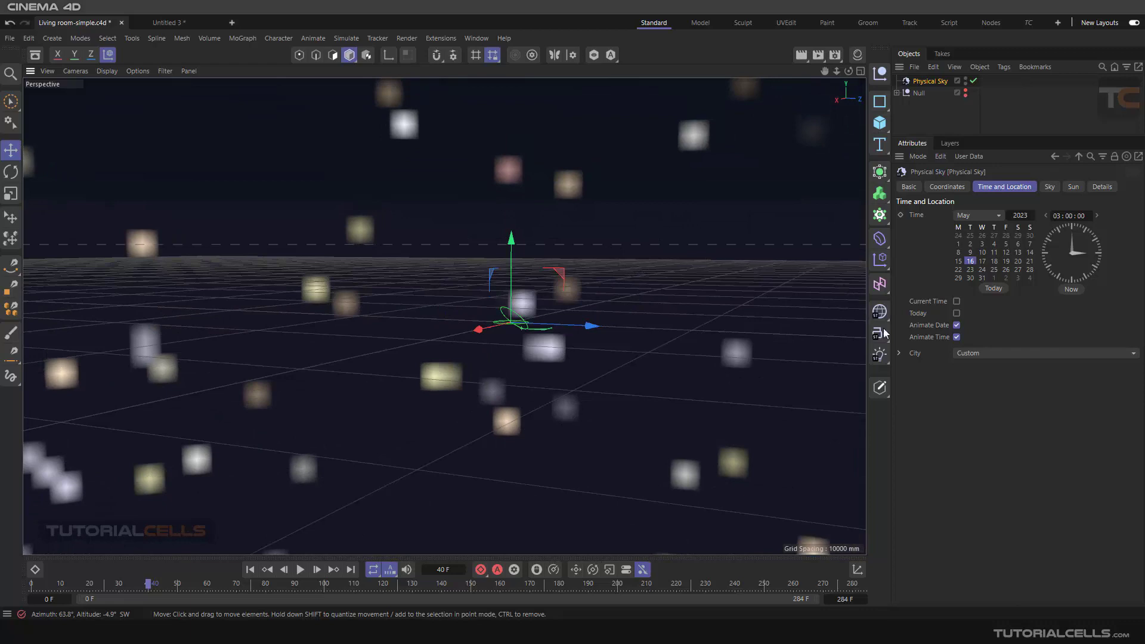
Step: Raise the sky's Texture Preview Size to 512x512 (1 MB) and further to 1024x1024 (4 MB) for sharper stars in the viewport
click(910, 188)
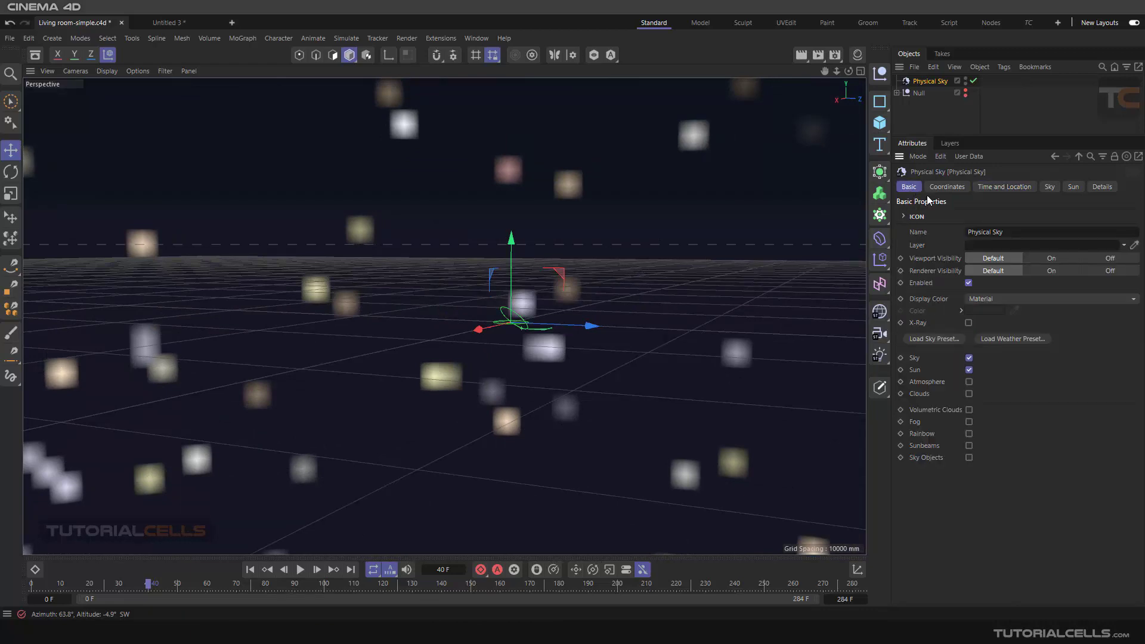
click(985, 187)
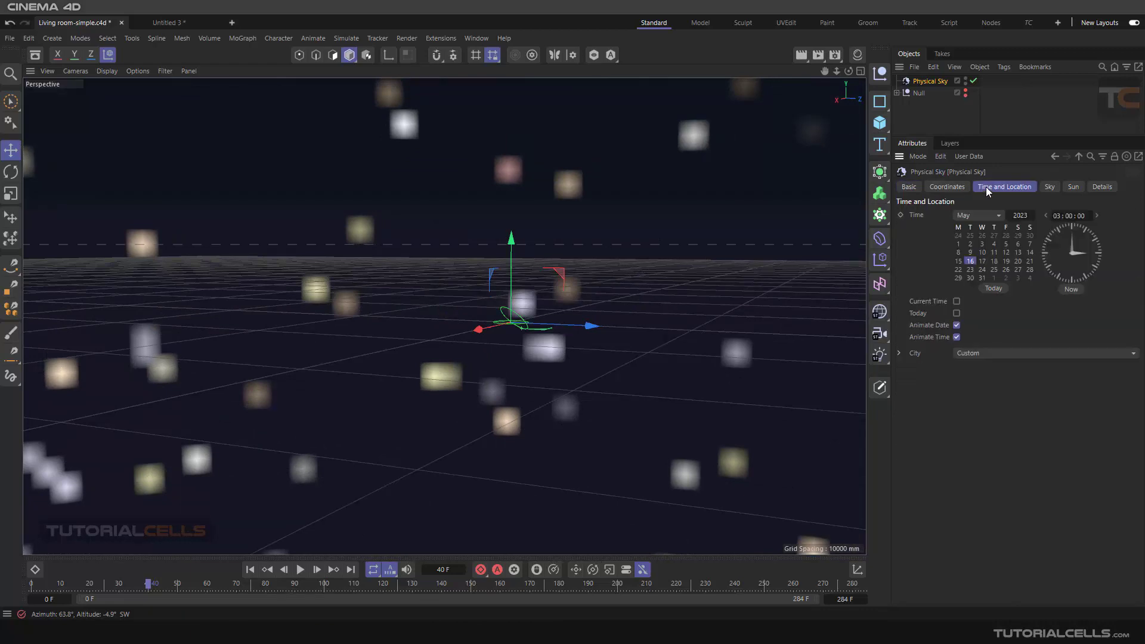
click(1051, 187)
click(1096, 187)
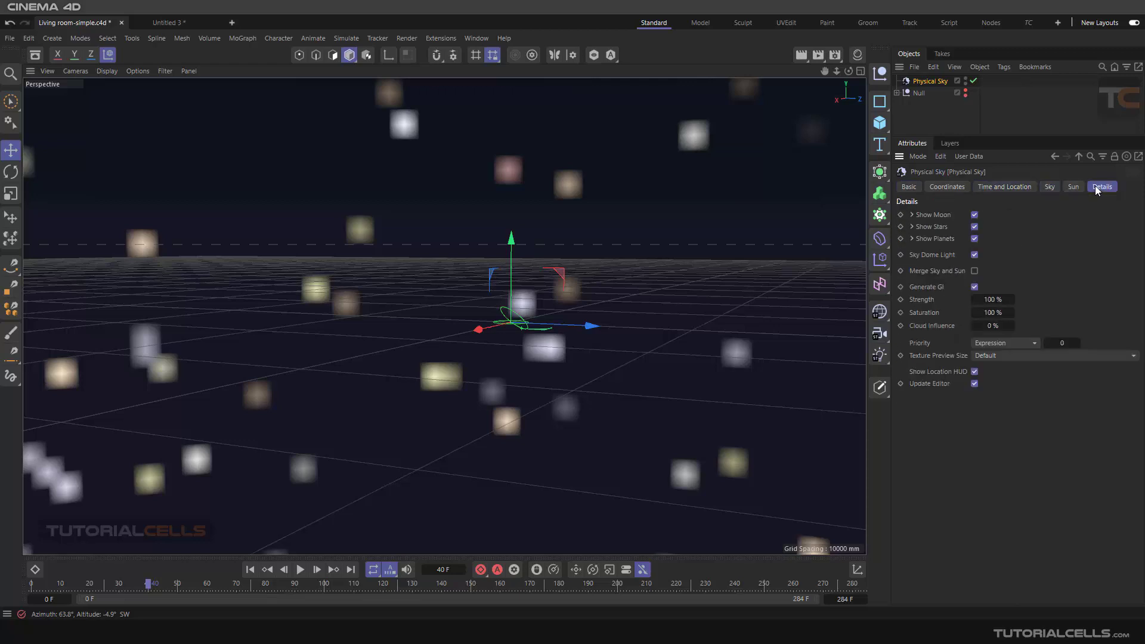
click(1003, 356)
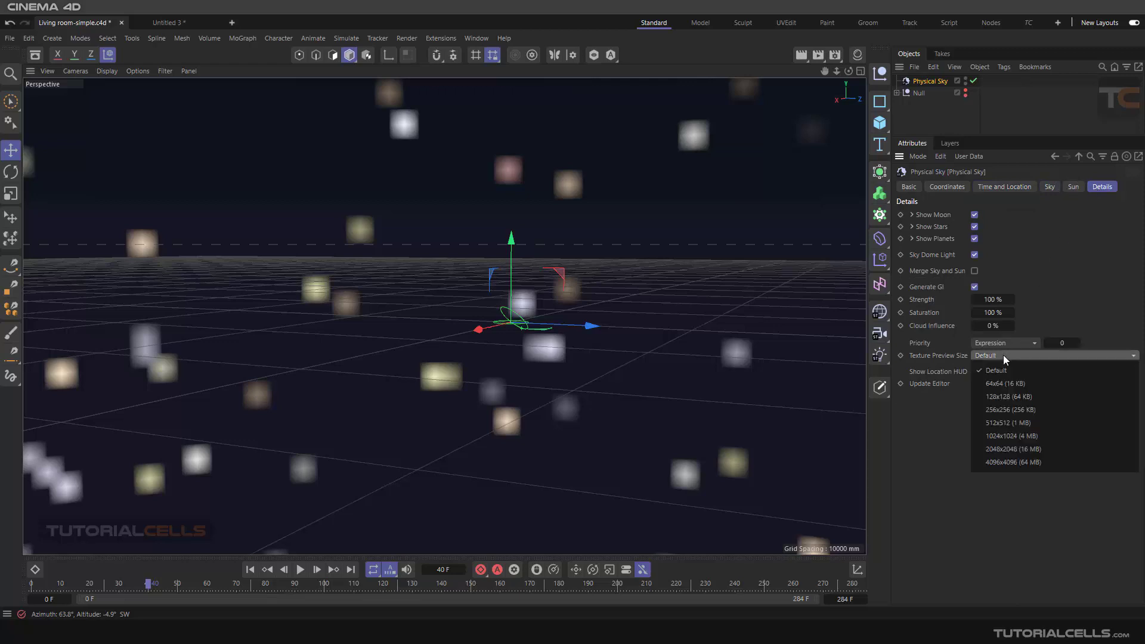
click(999, 421)
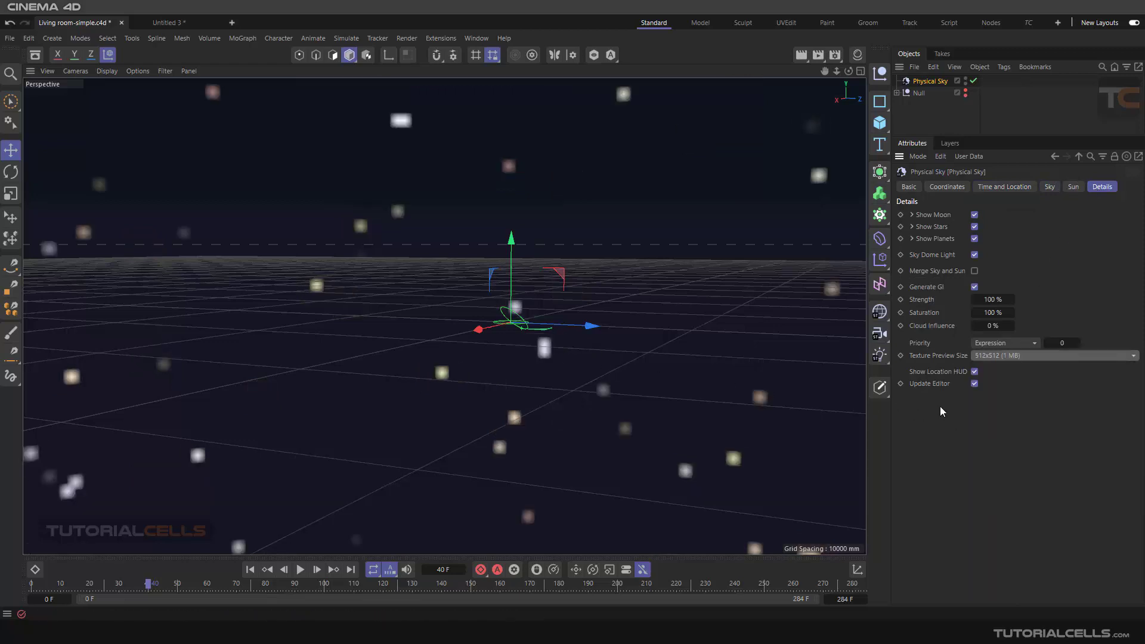
click(1023, 355)
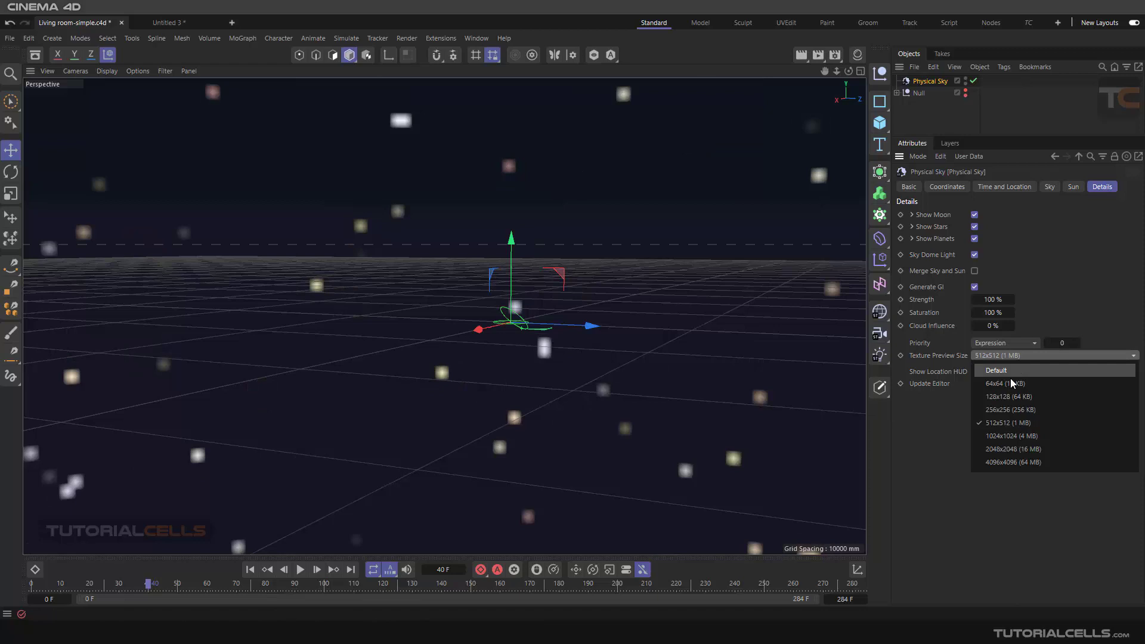
click(1003, 434)
alt+drag(651, 288, 685, 282)
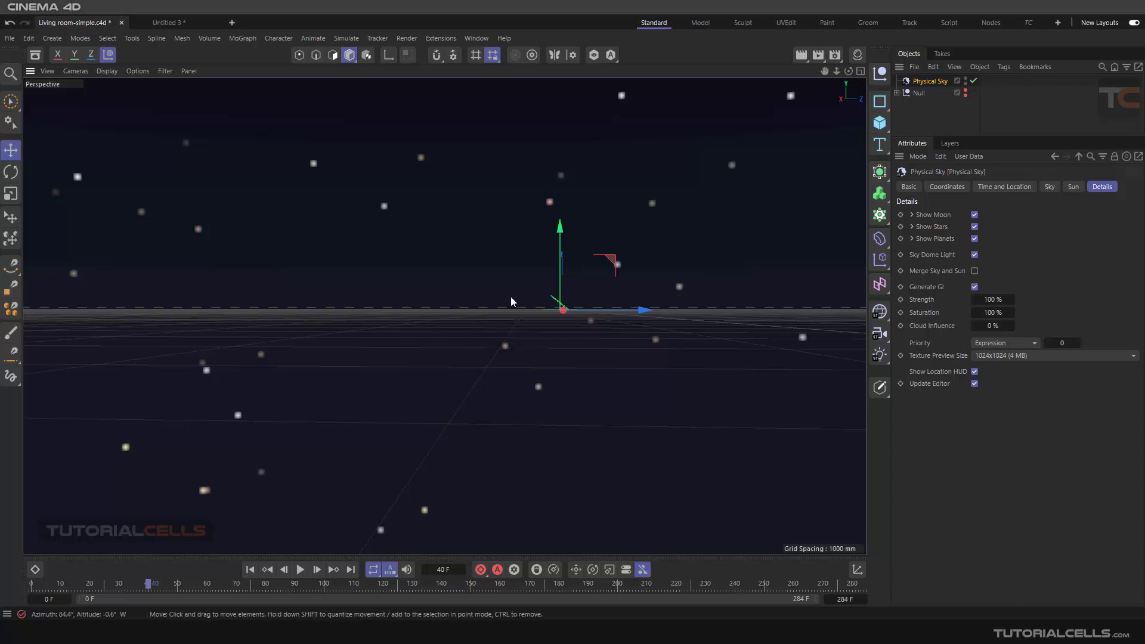
mouse_move(511, 296)
alt+mouse_down()
mouse_move(484, 312)
mouse_move(510, 310)
alt+mouse_up()
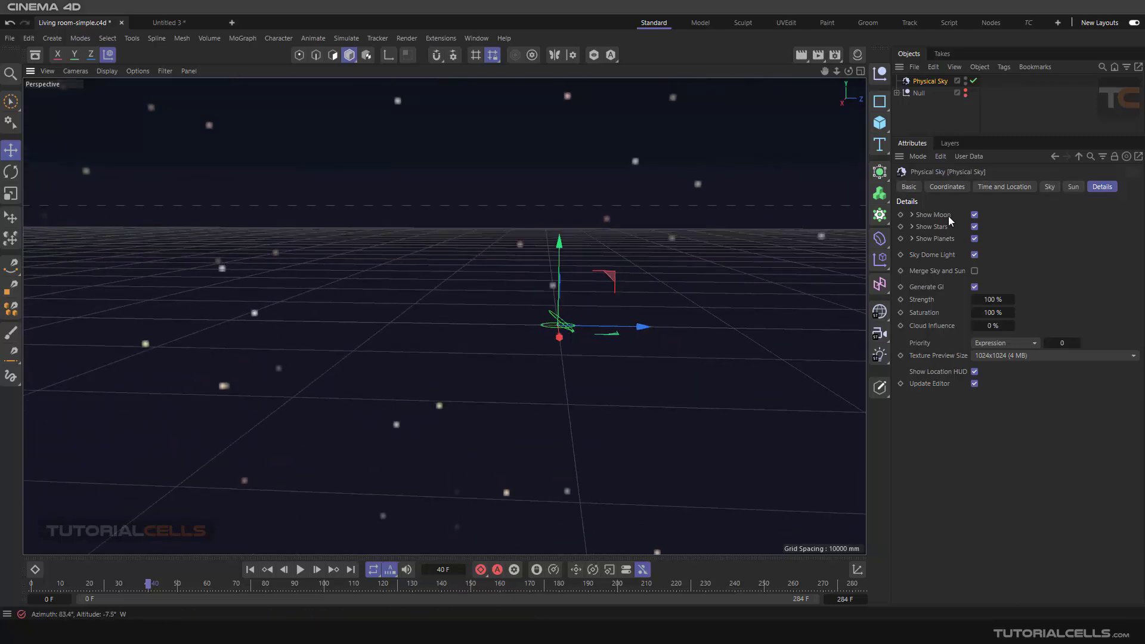
Step: Make the room's Null visible again in the viewport and renderer, and frame the windows from inside the room
click(992, 187)
alt+drag(751, 256, 614, 269)
click(965, 91)
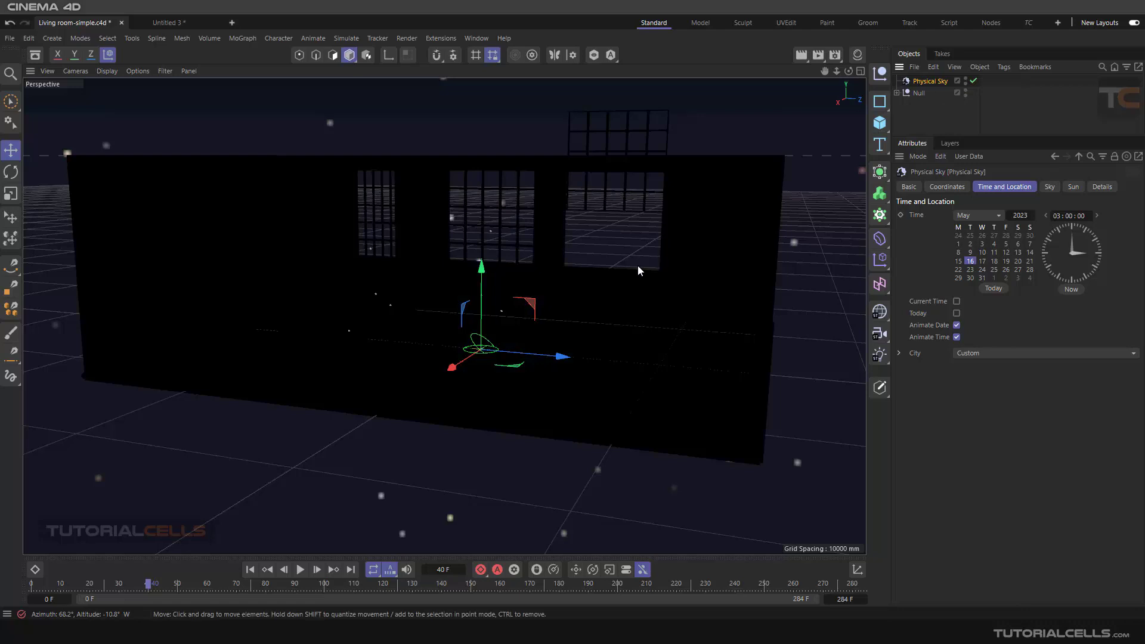
scroll(553, 287, up, 4)
mouse_move(535, 288)
alt+mouse_down()
mouse_move(517, 290)
mouse_move(517, 300)
mouse_move(538, 295)
alt+mouse_up()
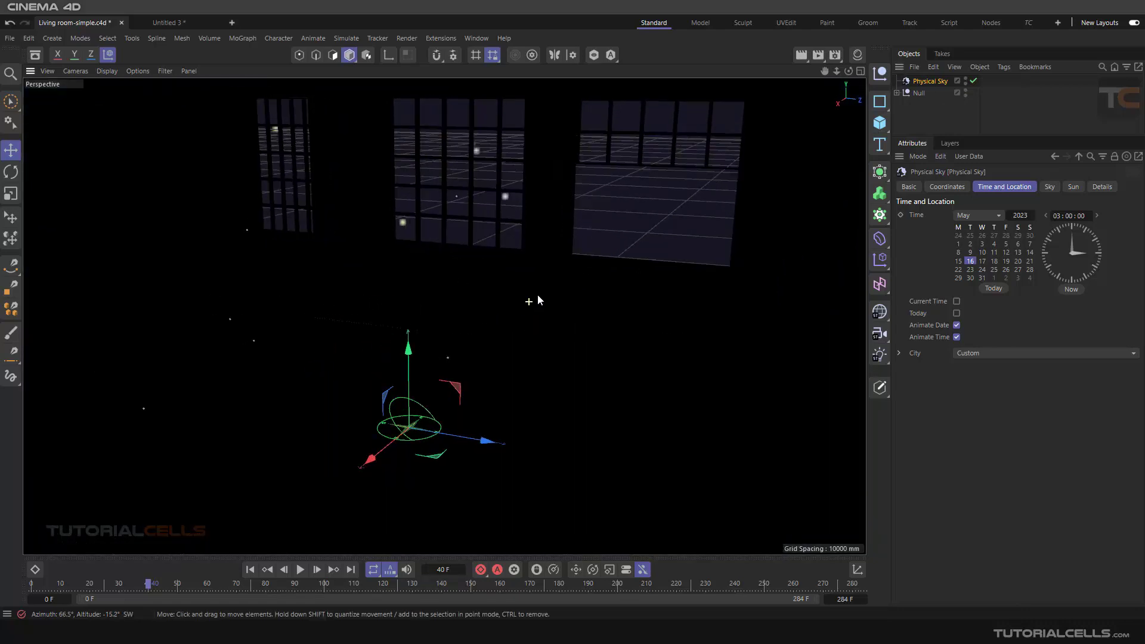
key(shift+r)
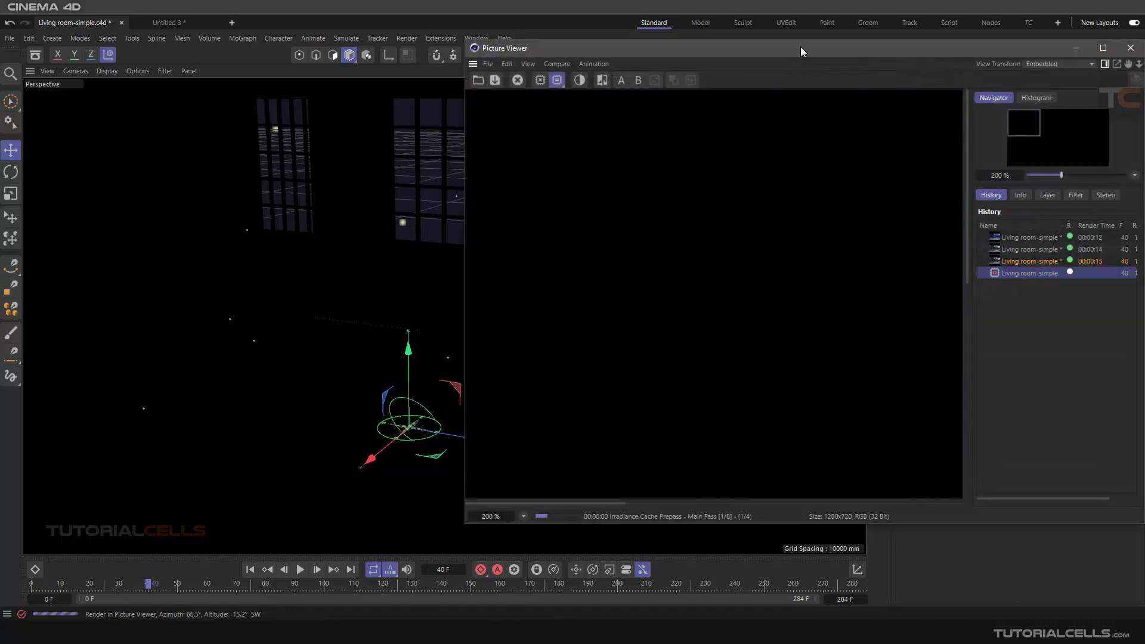
drag(801, 45, 700, 69)
click(1028, 68)
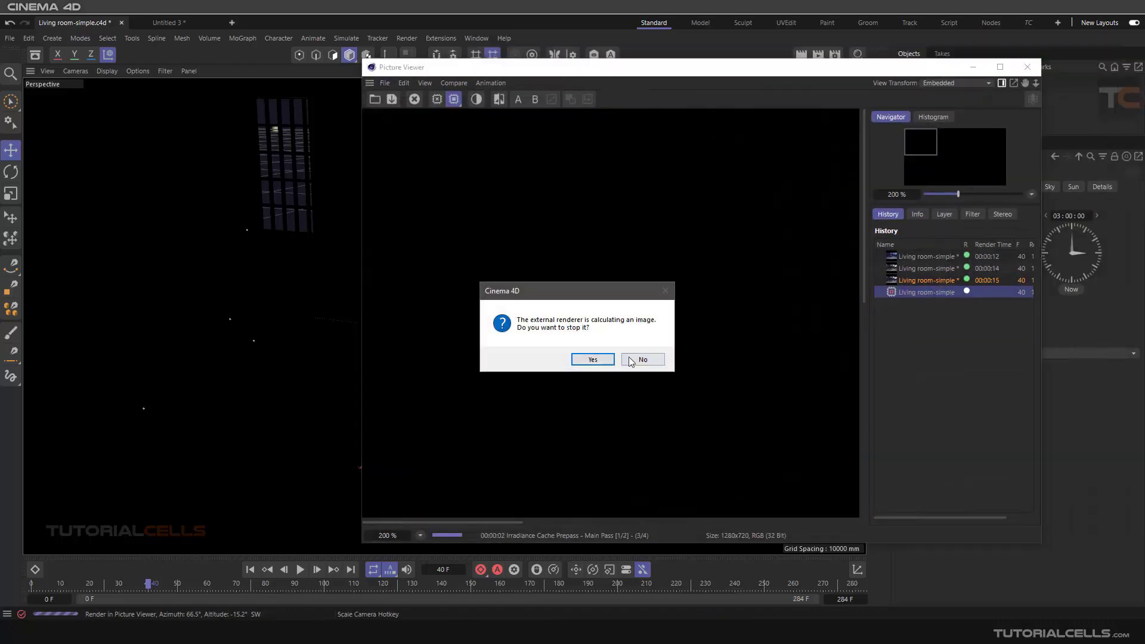
click(598, 362)
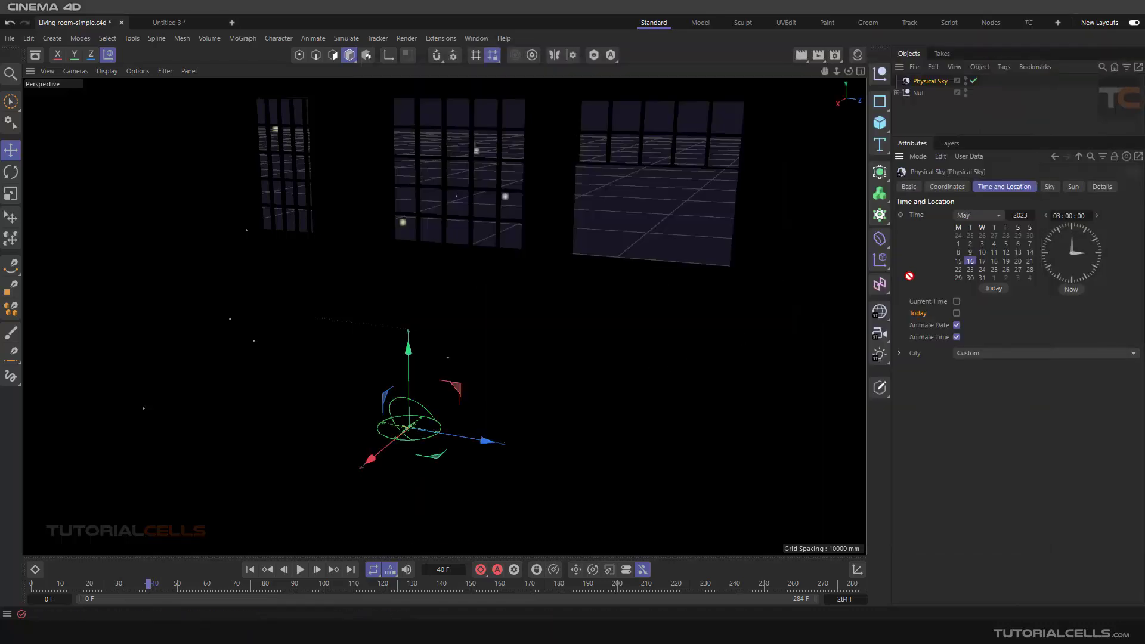
Step: Reduce the render output width to 800 pixels with Lock Ratio enabled
click(834, 55)
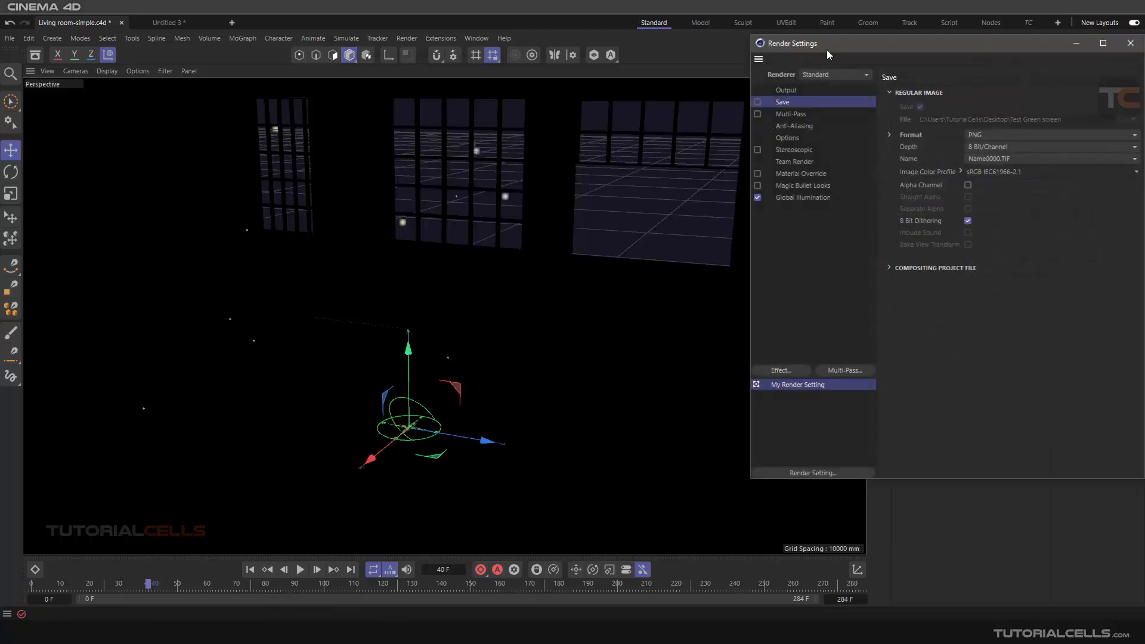
drag(826, 49, 621, 58)
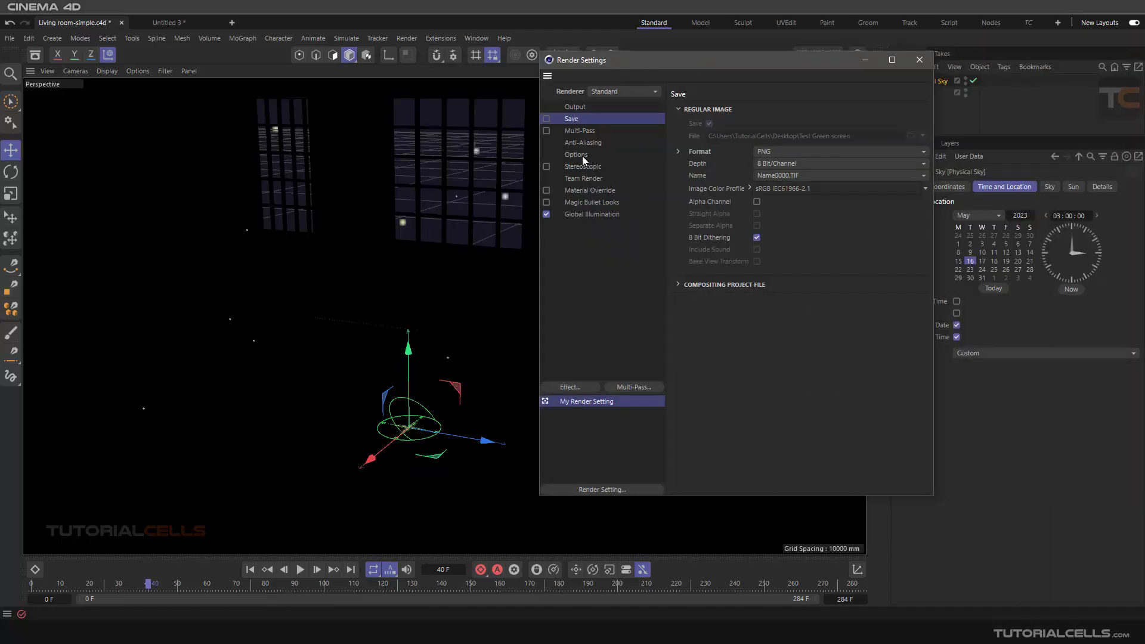
drag(696, 66, 681, 72)
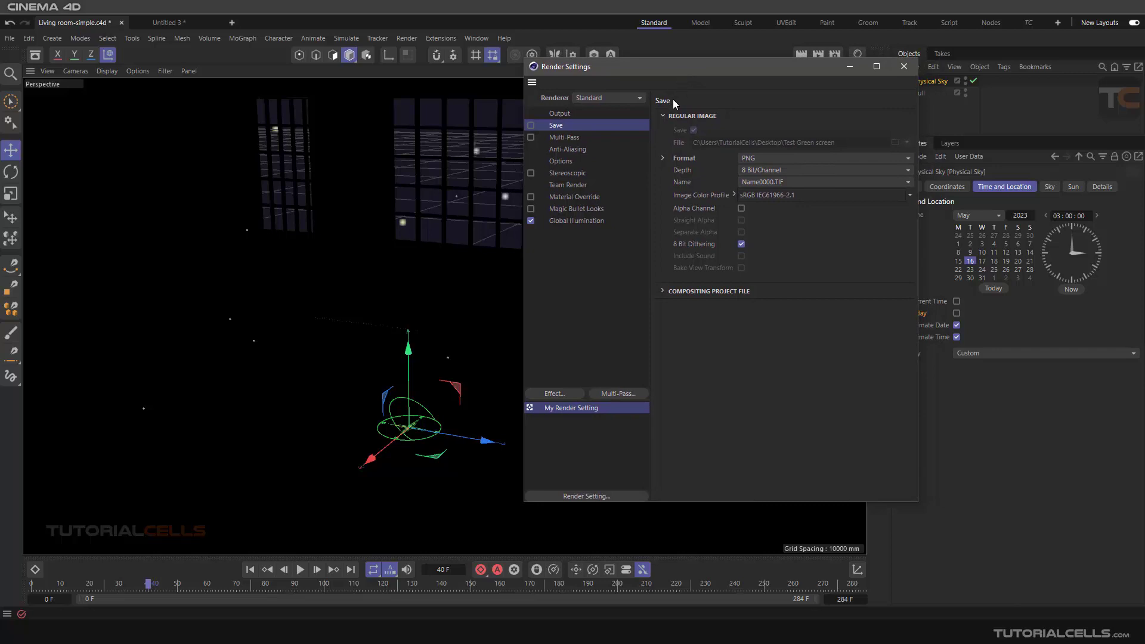
click(558, 113)
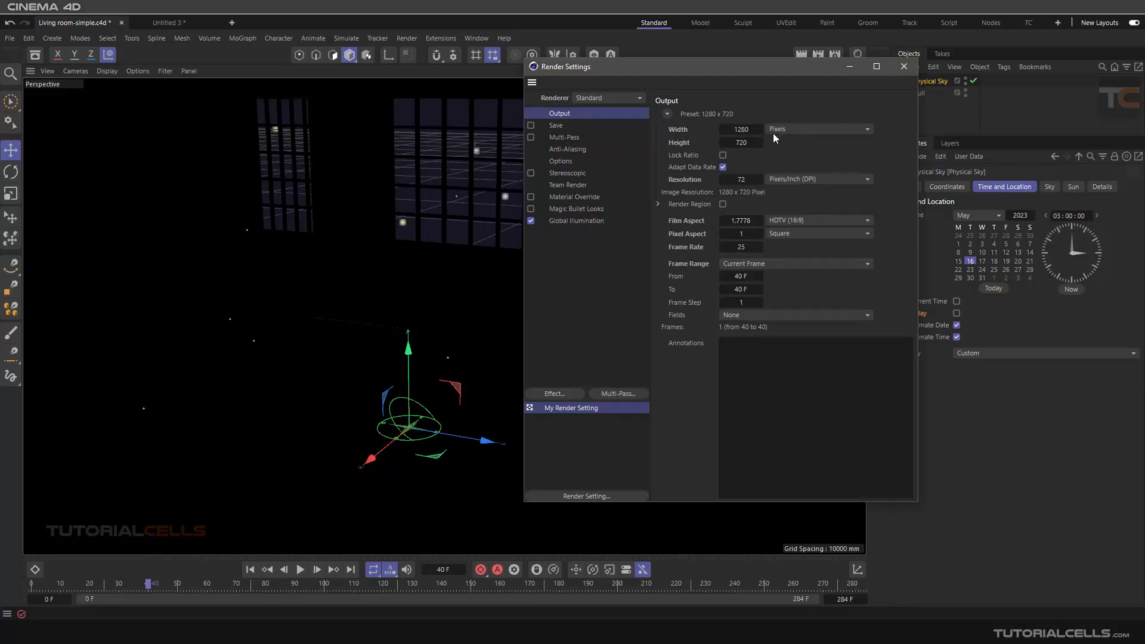
click(723, 156)
drag(728, 131, 722, 130)
double_click(741, 130)
text(800)
key(Return)
click(903, 66)
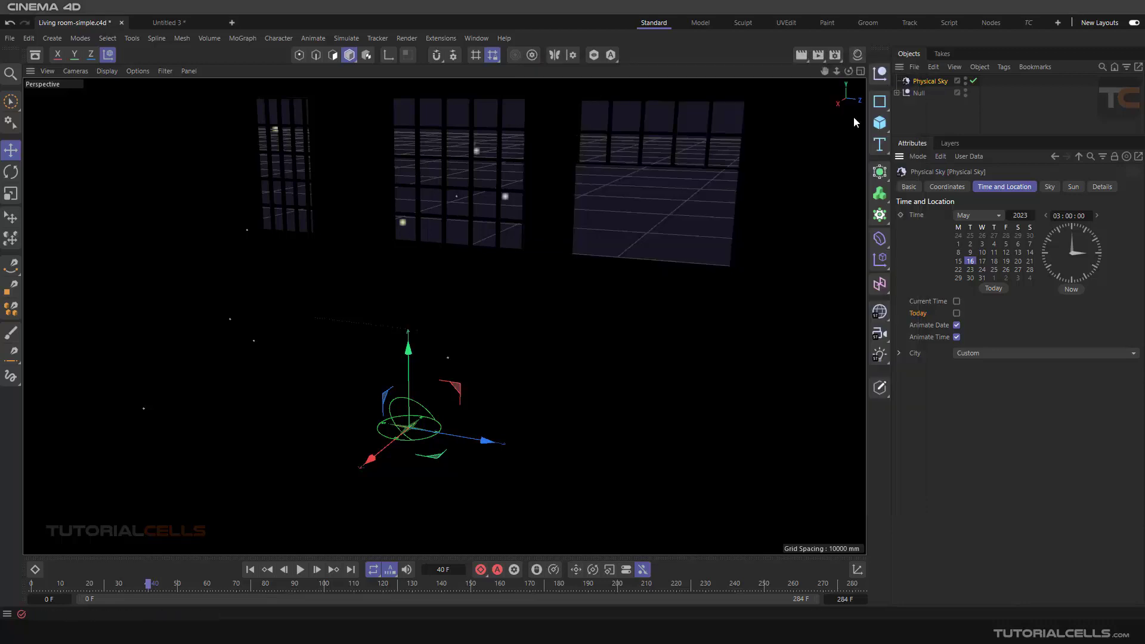
Step: Render the room at night in the Picture Viewer and examine the whole image
click(818, 55)
drag(833, 49, 801, 49)
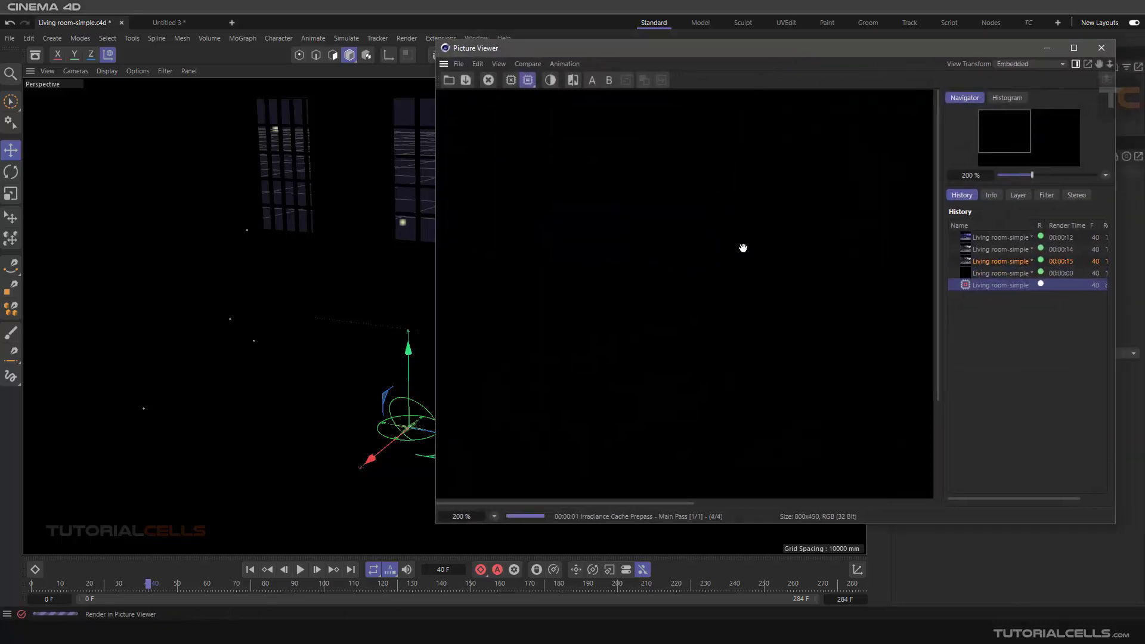
scroll(720, 252, down, 3)
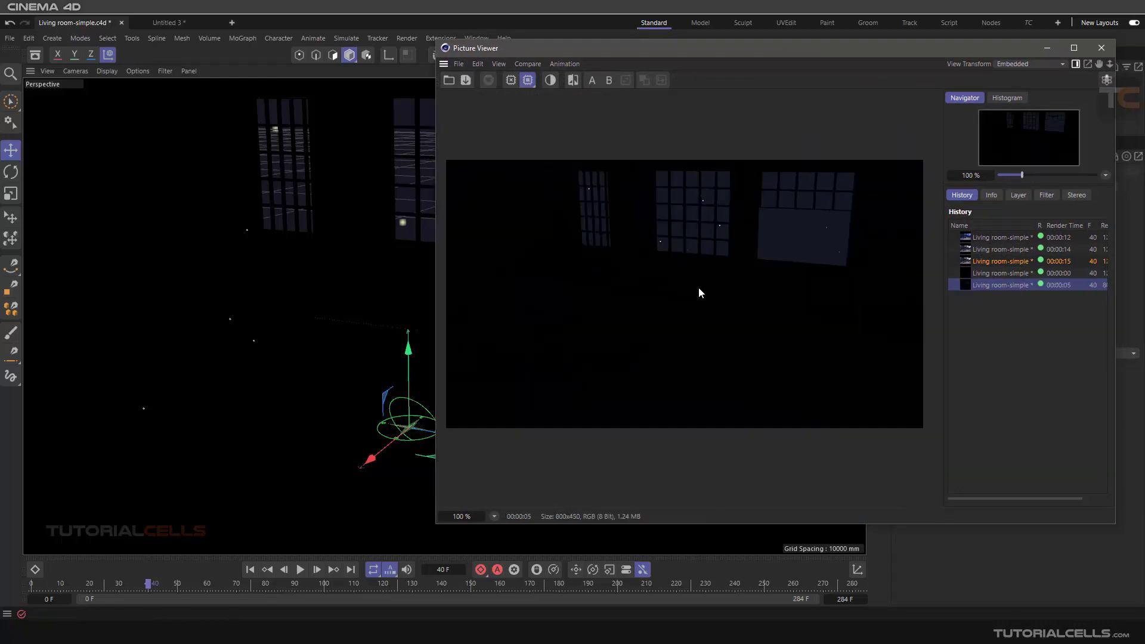
click(1101, 48)
click(826, 59)
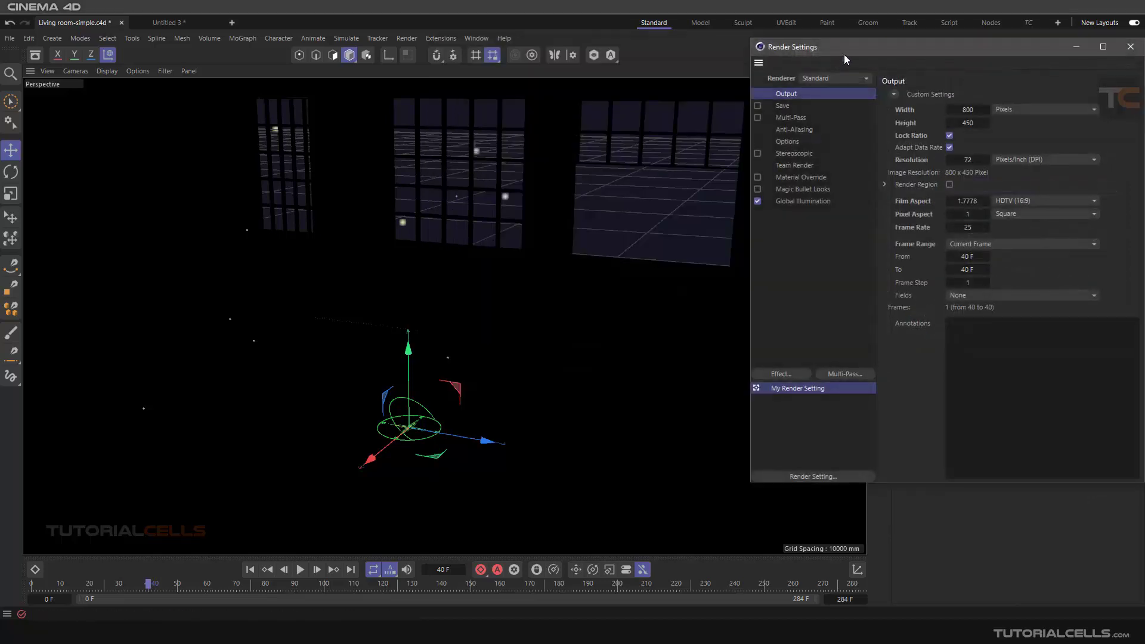
drag(845, 58, 833, 59)
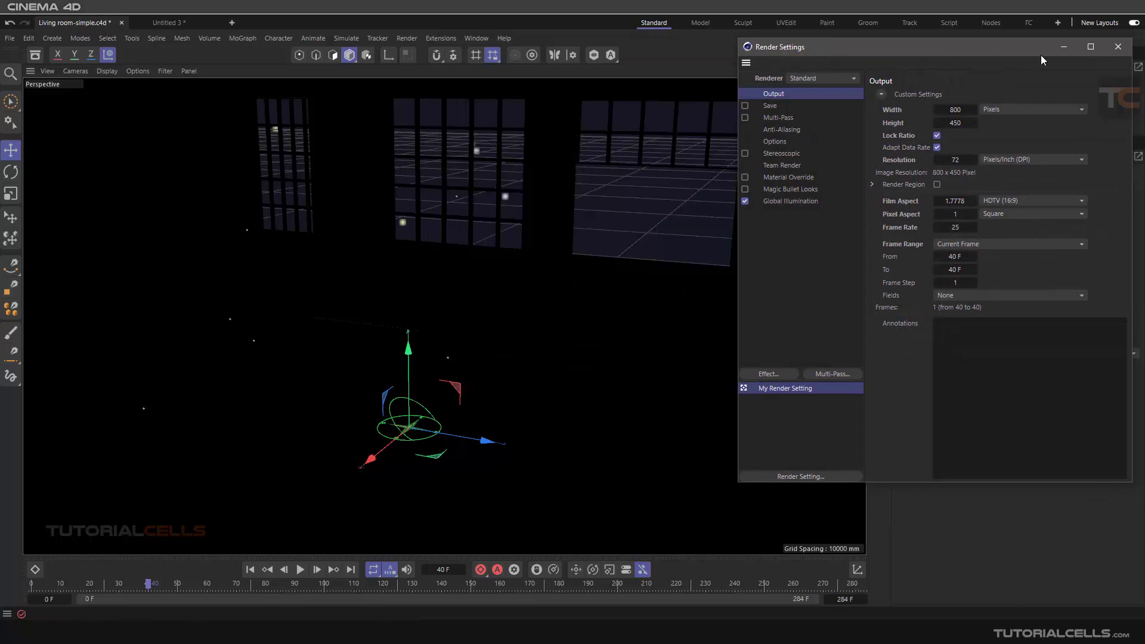
click(1109, 49)
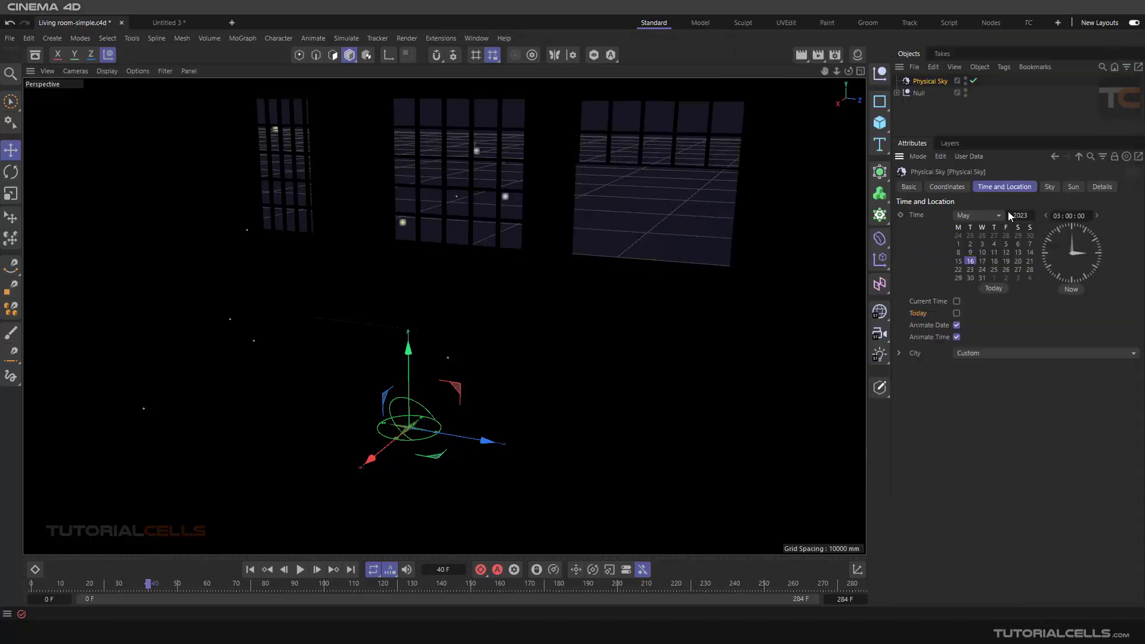
Step: Hide the room's Null in the viewport and renderer and look around the open night sky
click(1051, 187)
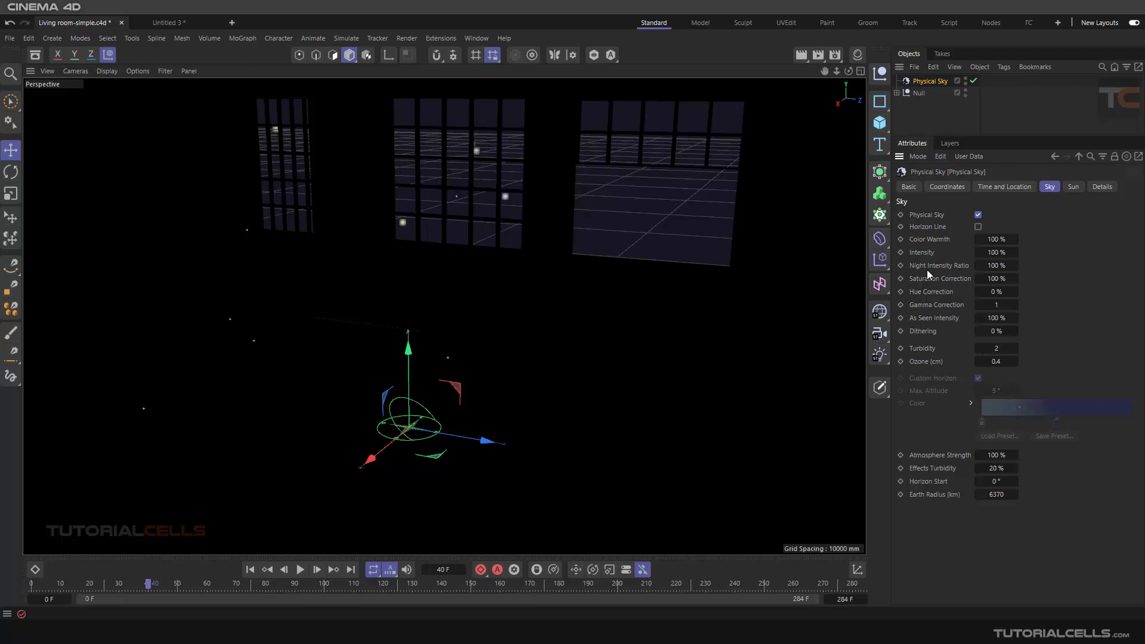
ctrl+click(965, 94)
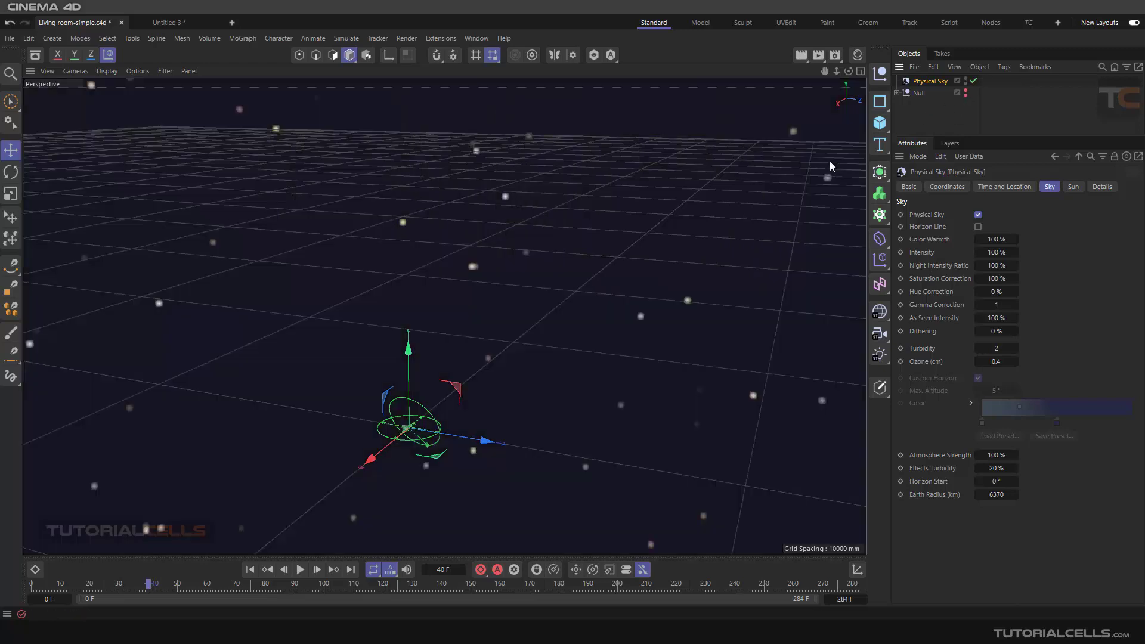
alt+drag(606, 283, 438, 270)
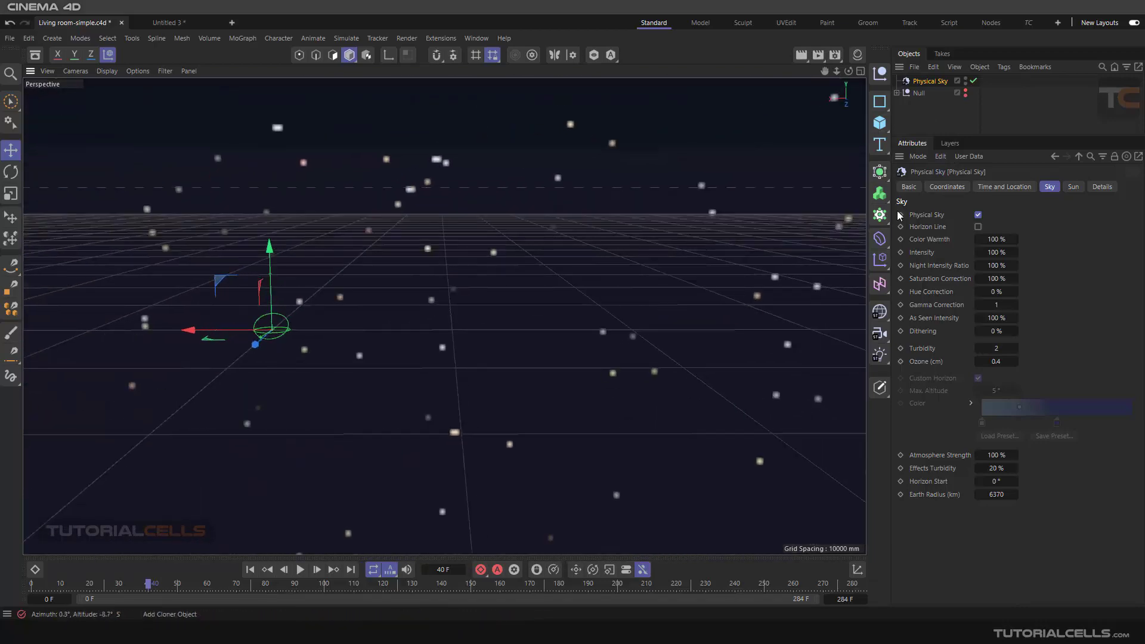
Step: Turn off Show Stars for the Physical Sky and look for the moon in the sky
click(1096, 189)
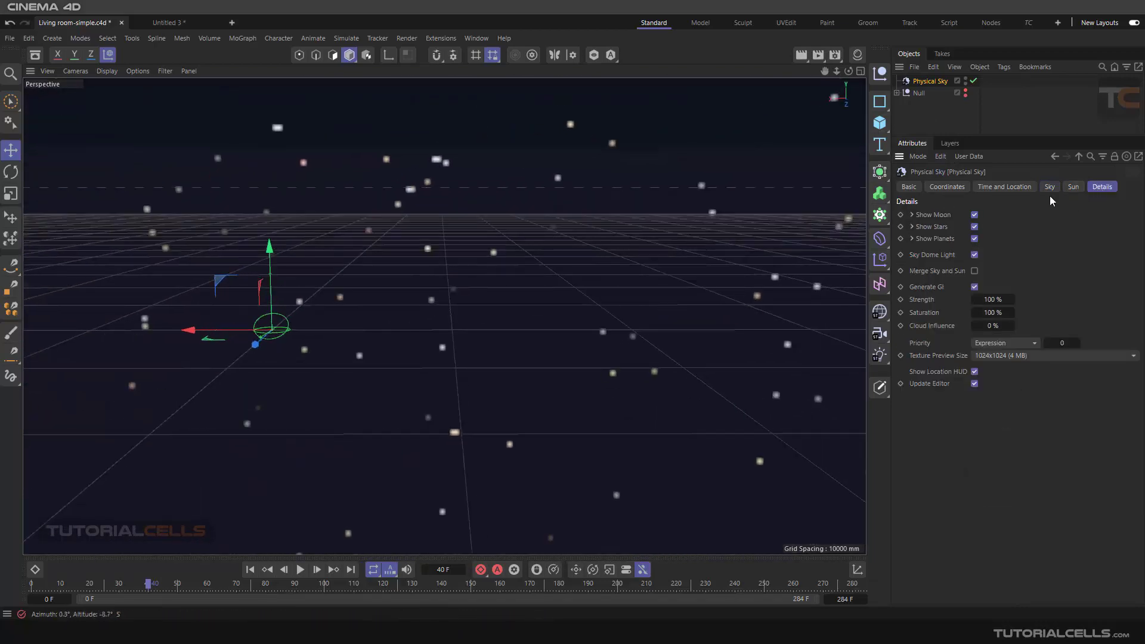
click(974, 227)
alt+drag(654, 237, 524, 243)
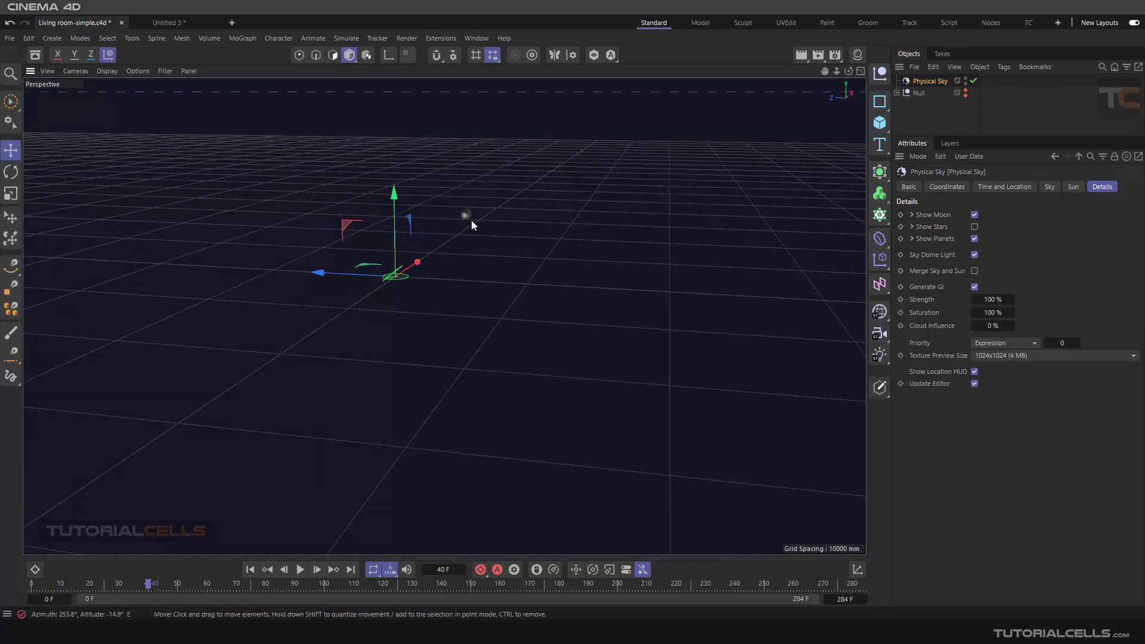
Step: Change the month of the Physical Sky's date to March
click(1011, 188)
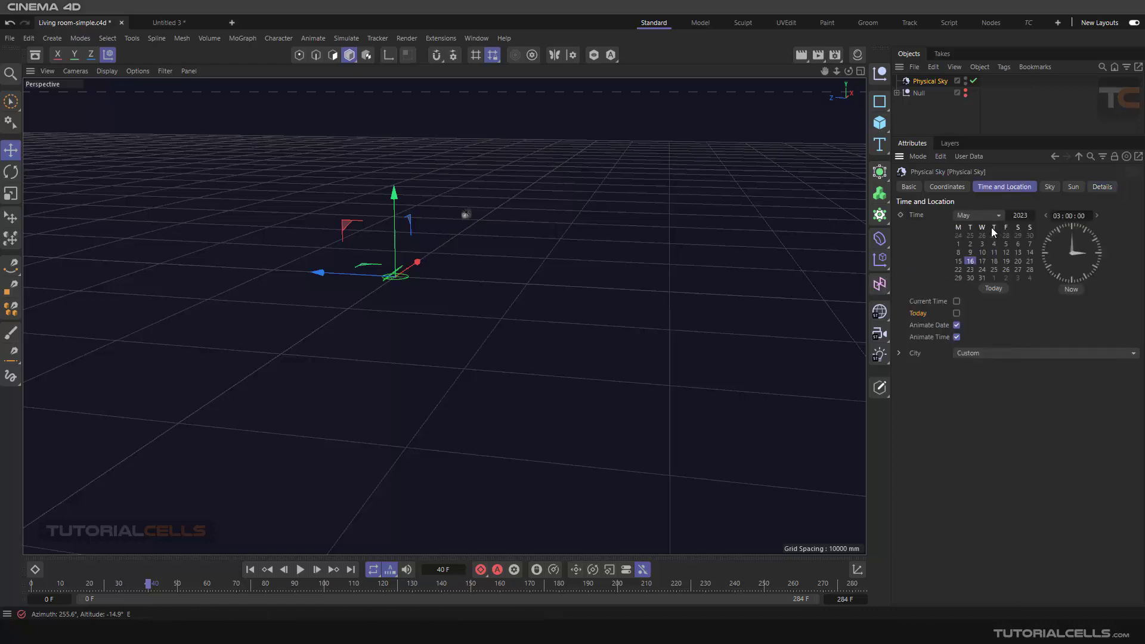
click(991, 216)
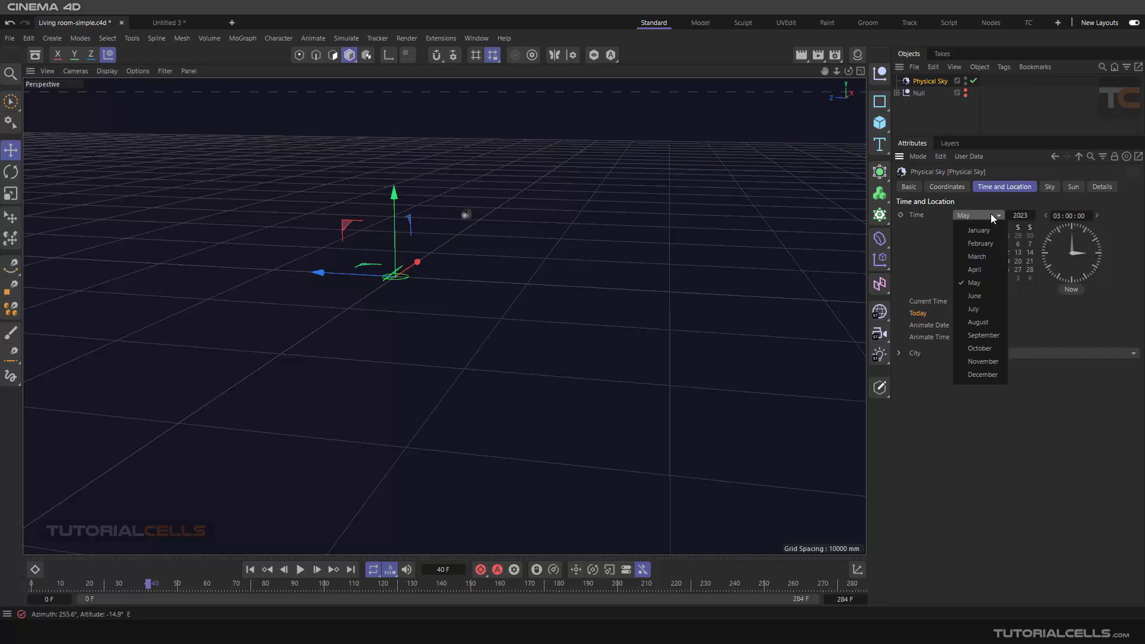
click(980, 260)
alt+drag(584, 259, 539, 265)
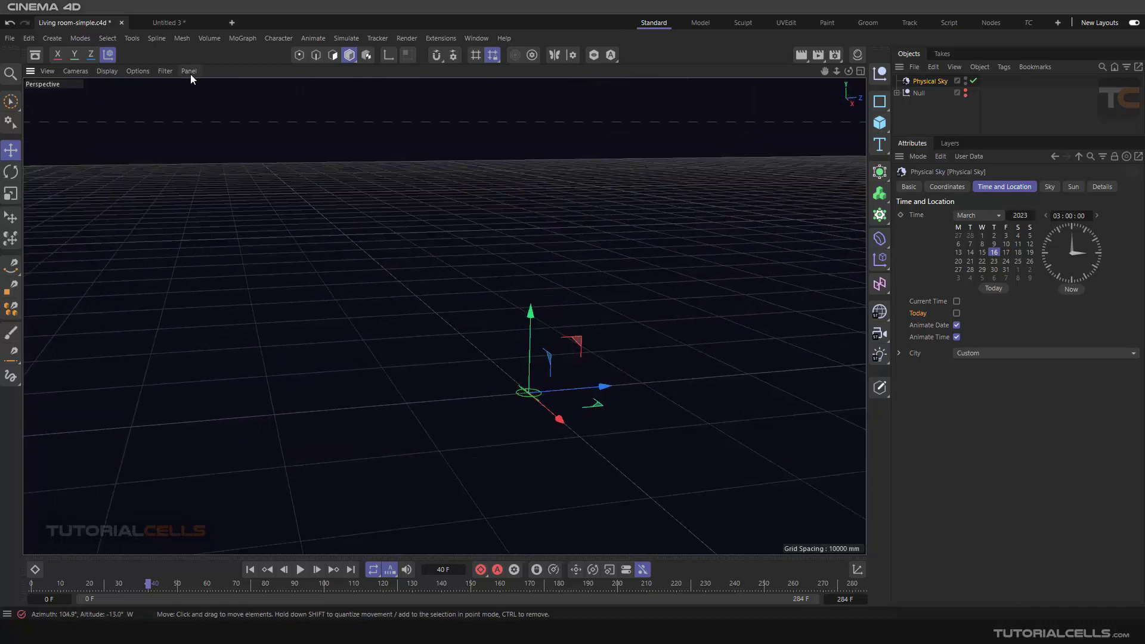
Step: Hide the grid in the viewport and turn the view back towards the moon
click(163, 71)
click(198, 163)
alt+drag(198, 167, 346, 206)
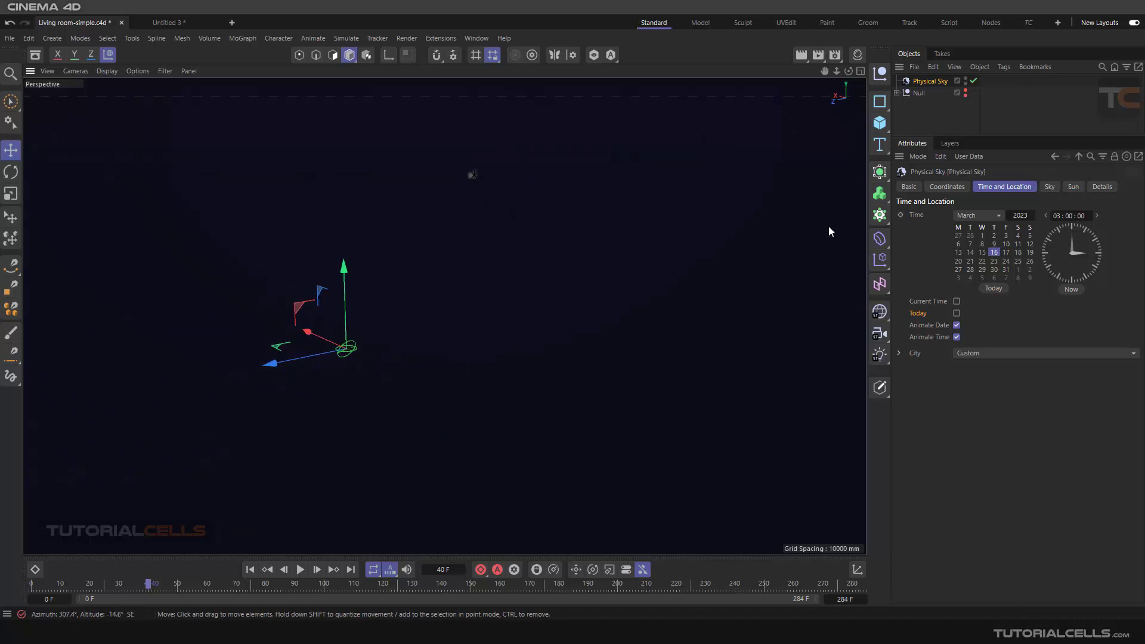
Step: Set the moon's Scale to 1000 % in the Physical Sky's details
click(1101, 187)
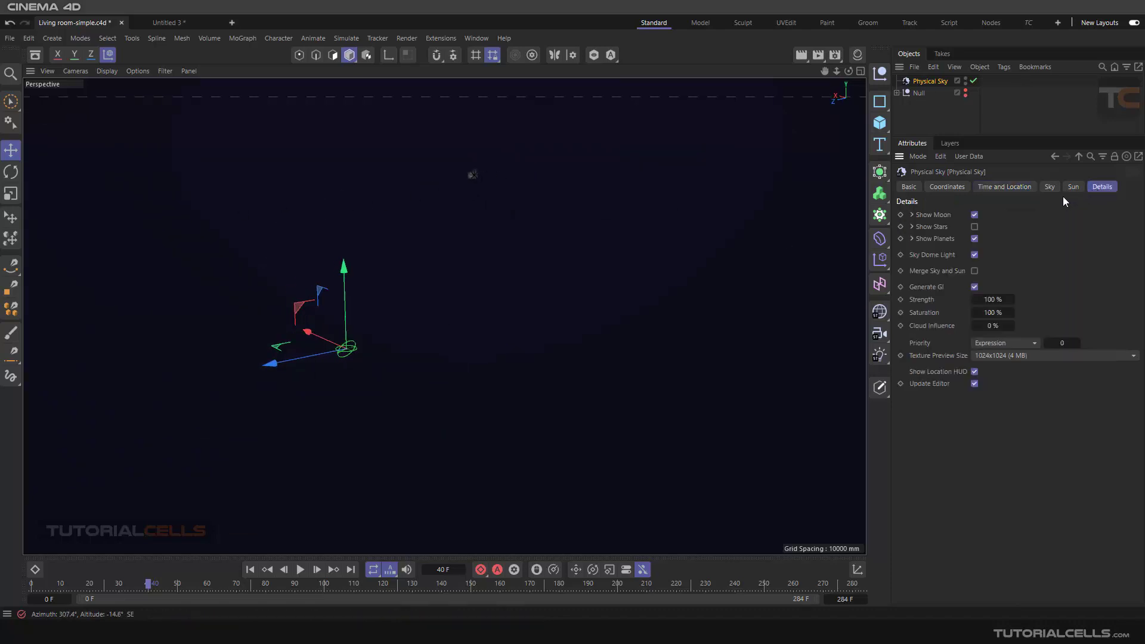
click(911, 215)
click(997, 227)
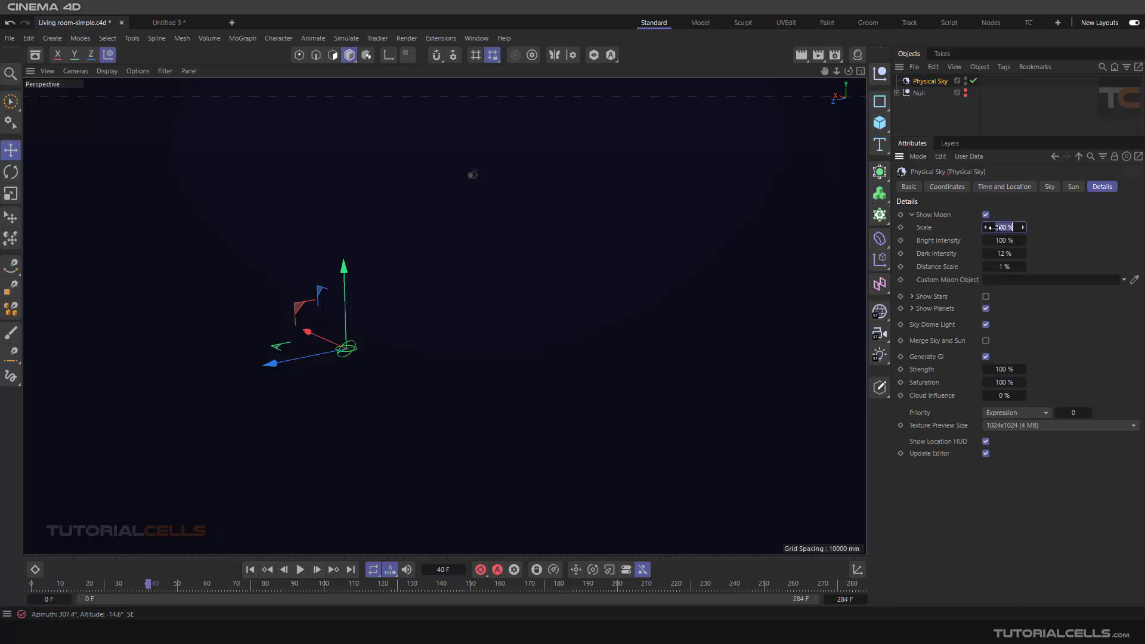
text(4)
key(Return)
alt+drag(498, 210, 434, 222)
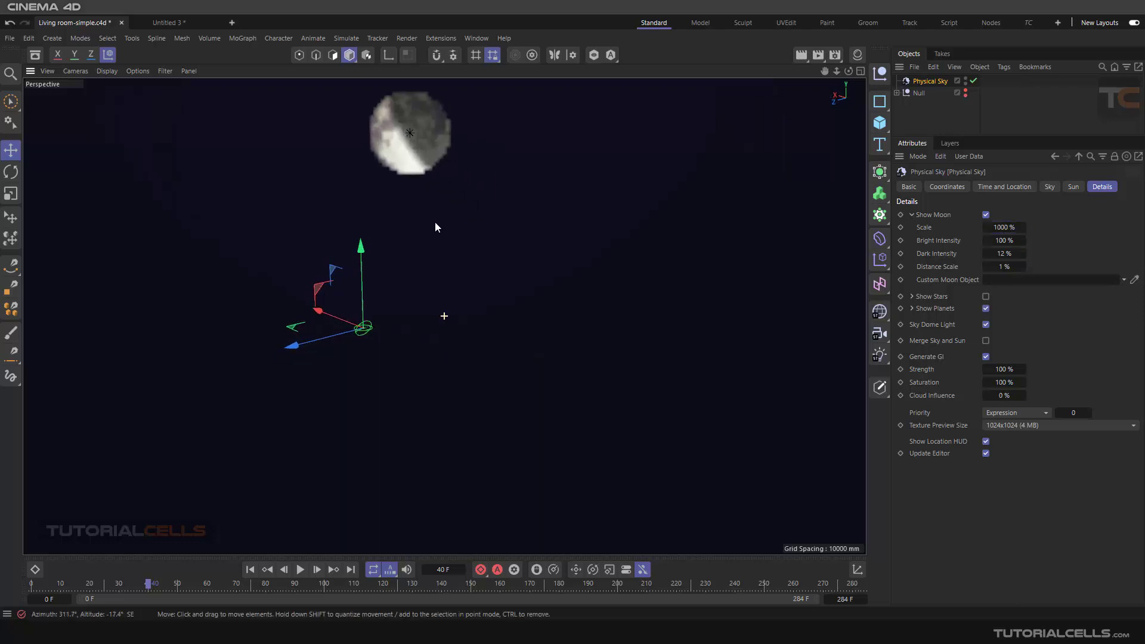
Step: Show the room's Null again in the viewport and renderer and bring the whole room into view
click(965, 90)
alt+drag(416, 272, 478, 367)
scroll(484, 384, up, 5)
scroll(477, 378, down, 6)
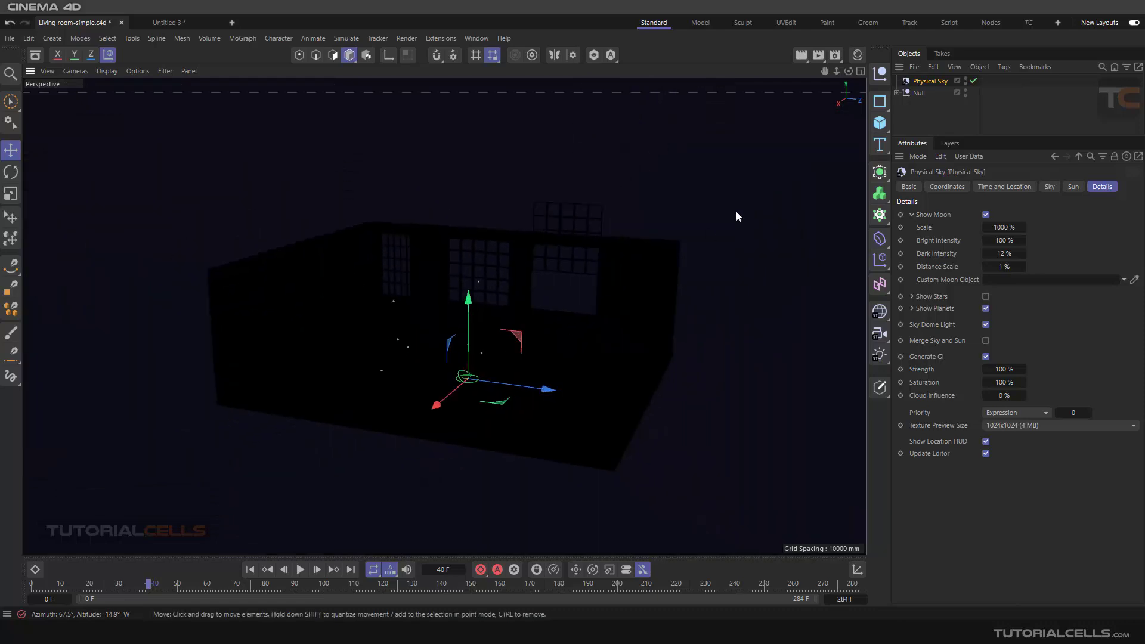
Step: Rotate the Physical Sky until the moon shows through the room's large right-hand window
click(11, 172)
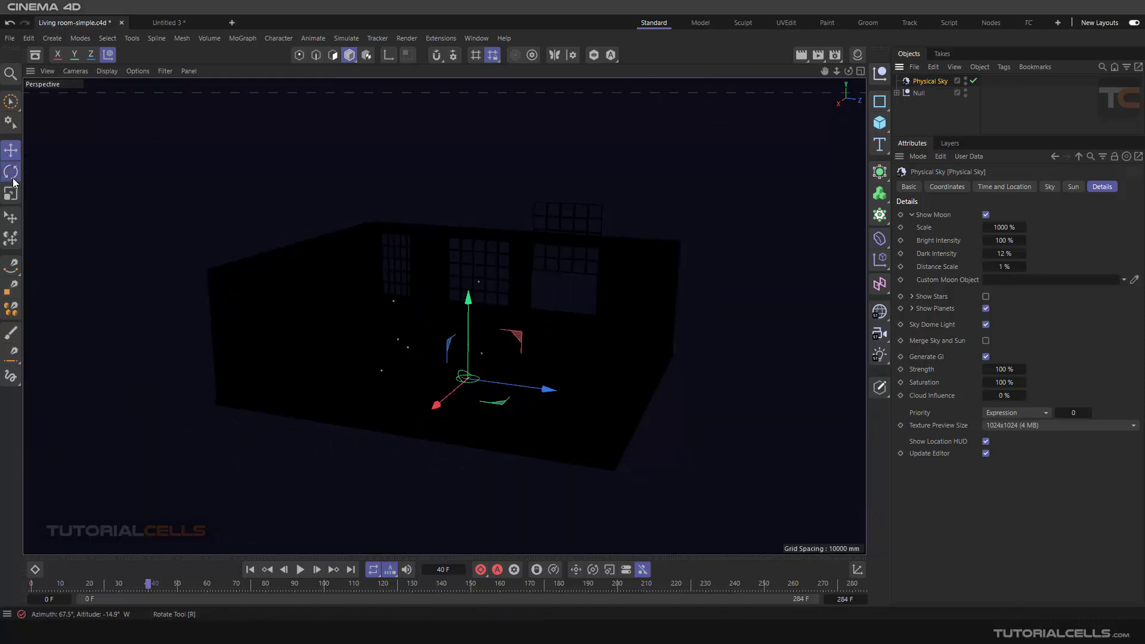
drag(417, 386, 326, 371)
mouse_move(464, 395)
mouse_down()
mouse_move(446, 388)
mouse_move(449, 399)
mouse_move(471, 398)
mouse_move(454, 395)
mouse_up()
scroll(474, 342, up, 6)
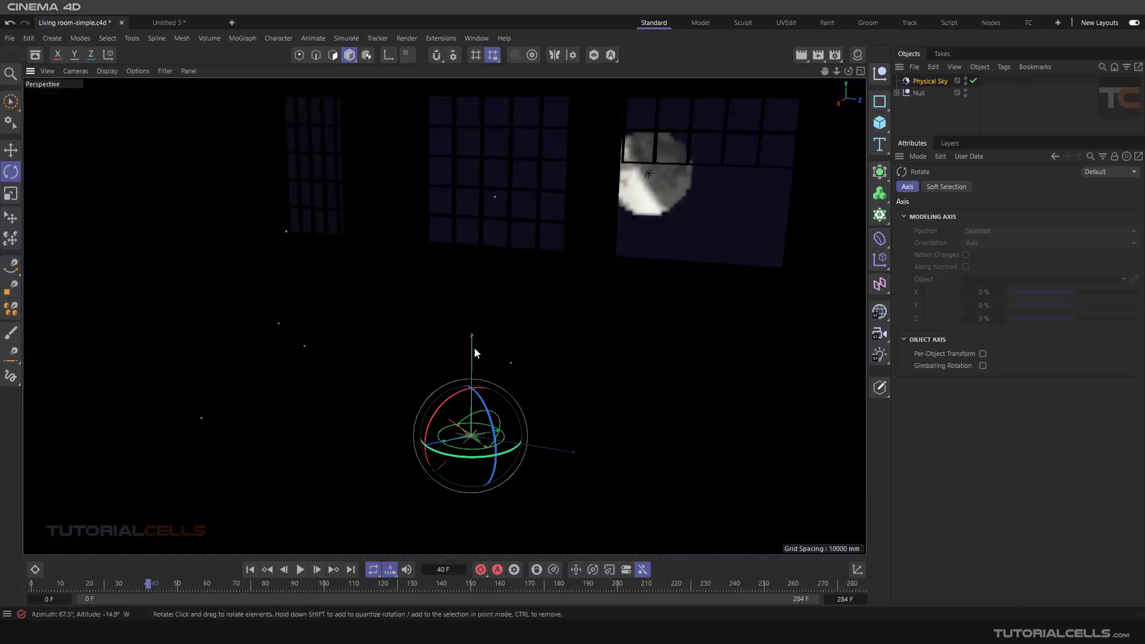
alt+drag(497, 341, 498, 342)
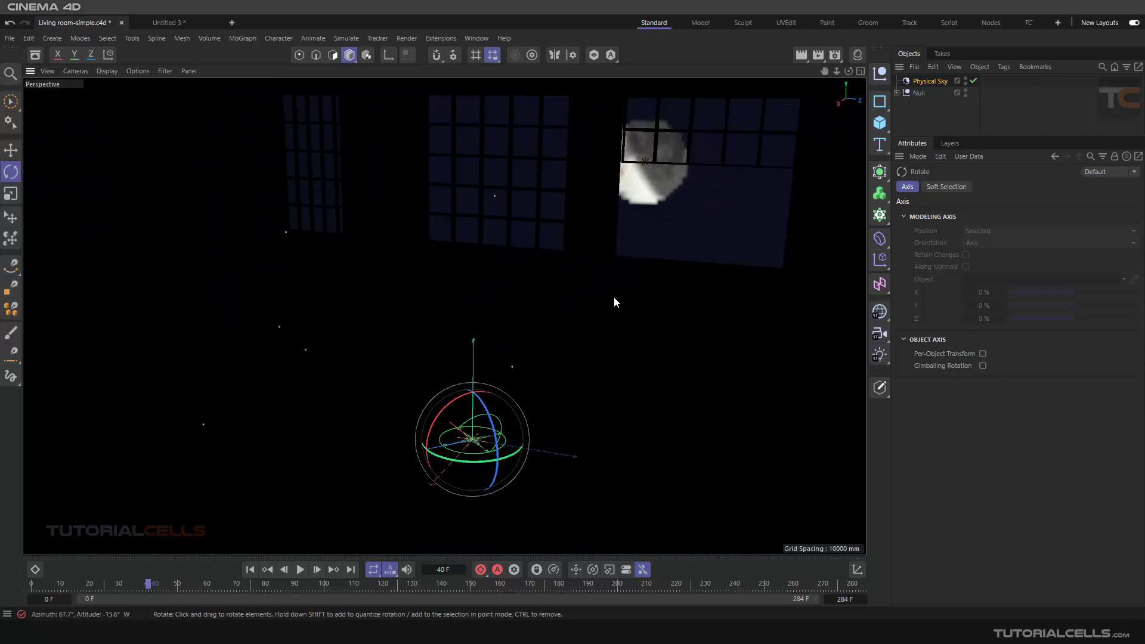
Step: Render the room with the enlarged moon in the Picture Viewer to examine the night lighting
click(818, 60)
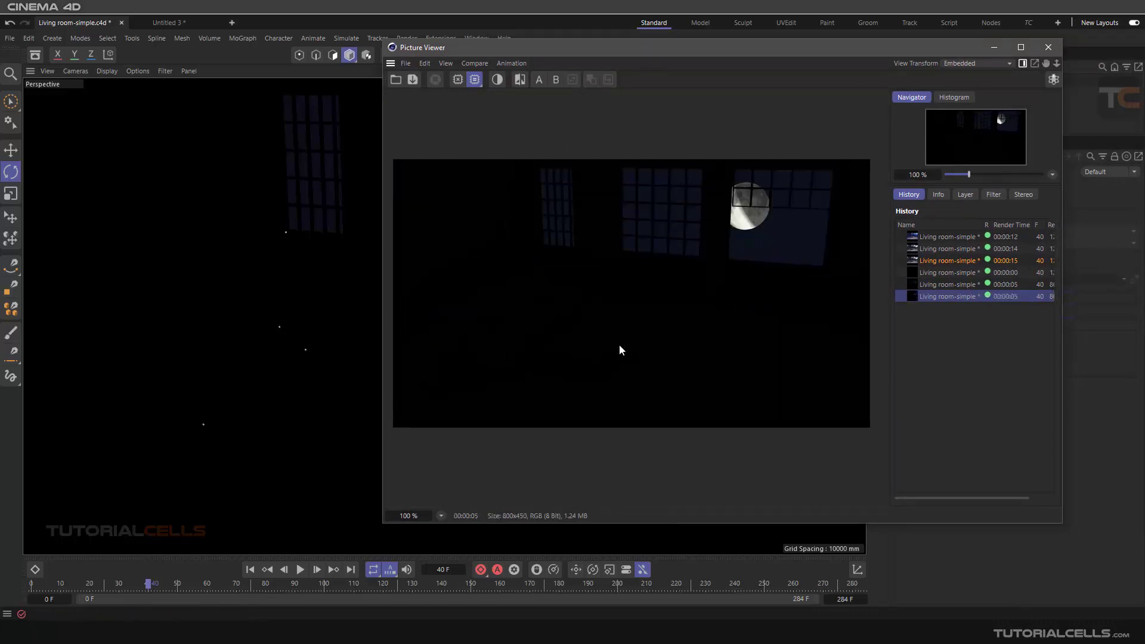
click(1047, 47)
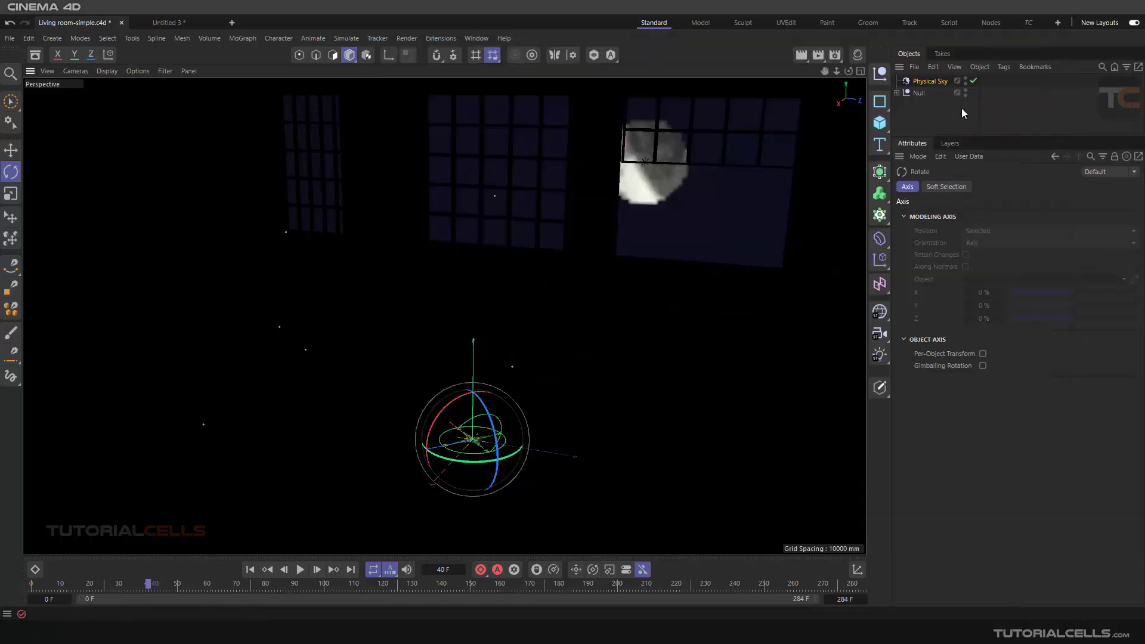
Step: Set the Physical Sky's Night Intensity Ratio to 1000 % in its Sky settings
click(931, 80)
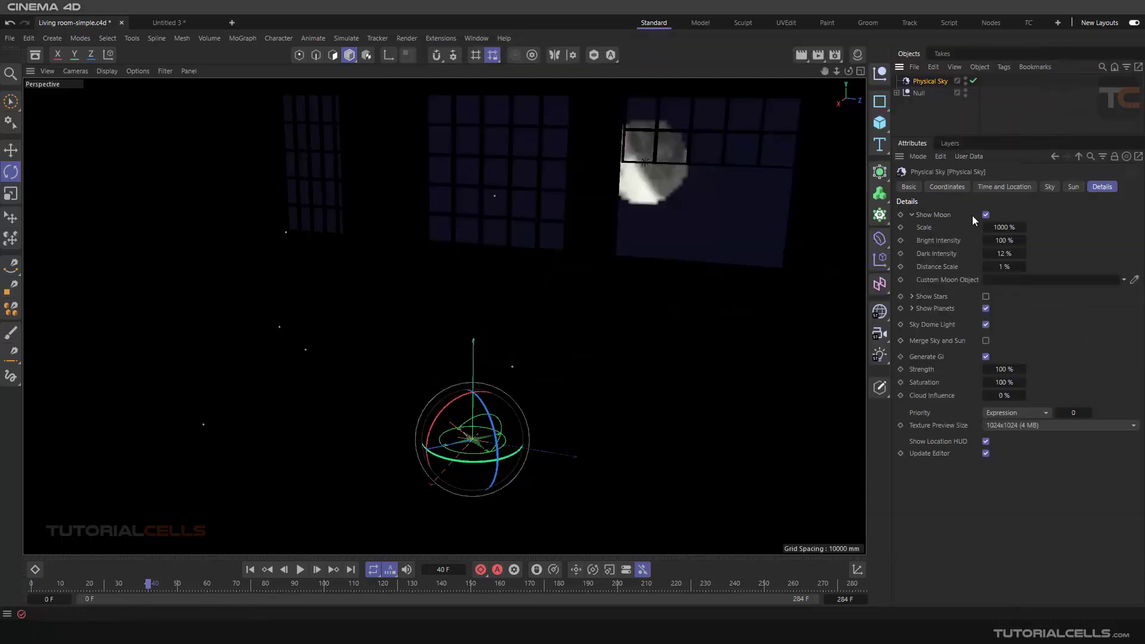
click(1047, 187)
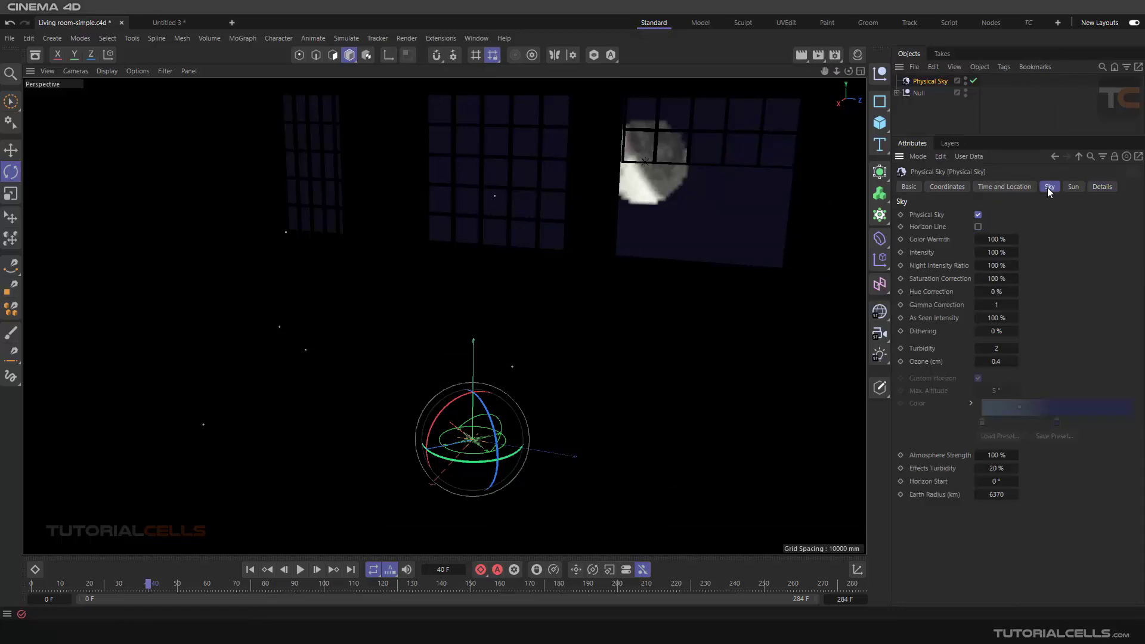
double_click(995, 265)
Step: Render the room in the Picture Viewer to examine the effect of the raised Night Intensity Ratio
click(818, 55)
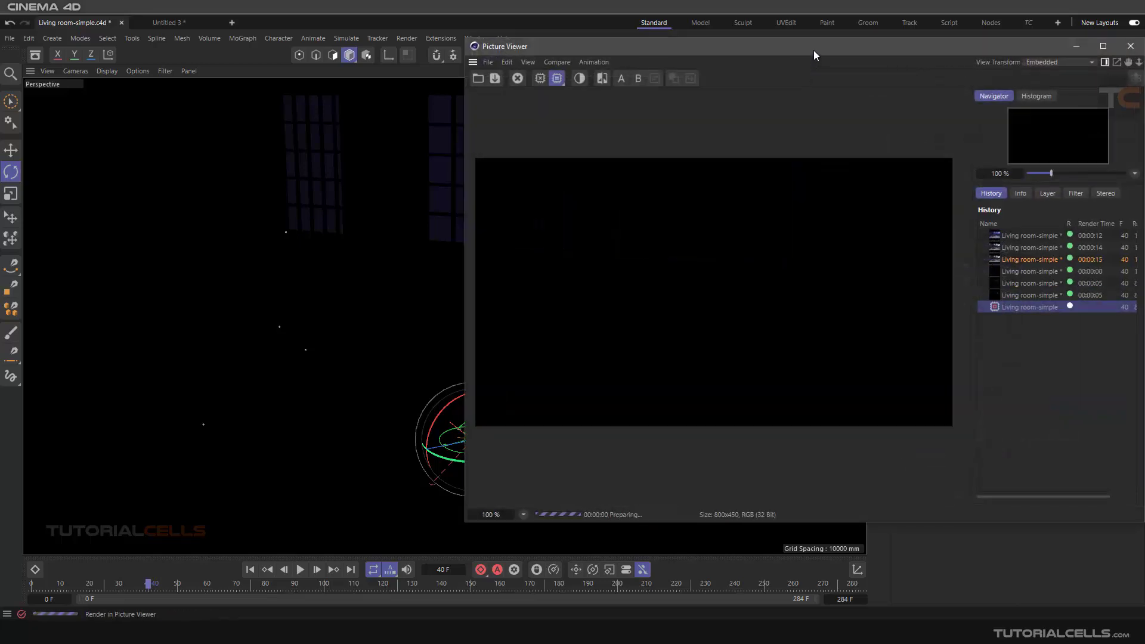
drag(813, 50, 796, 52)
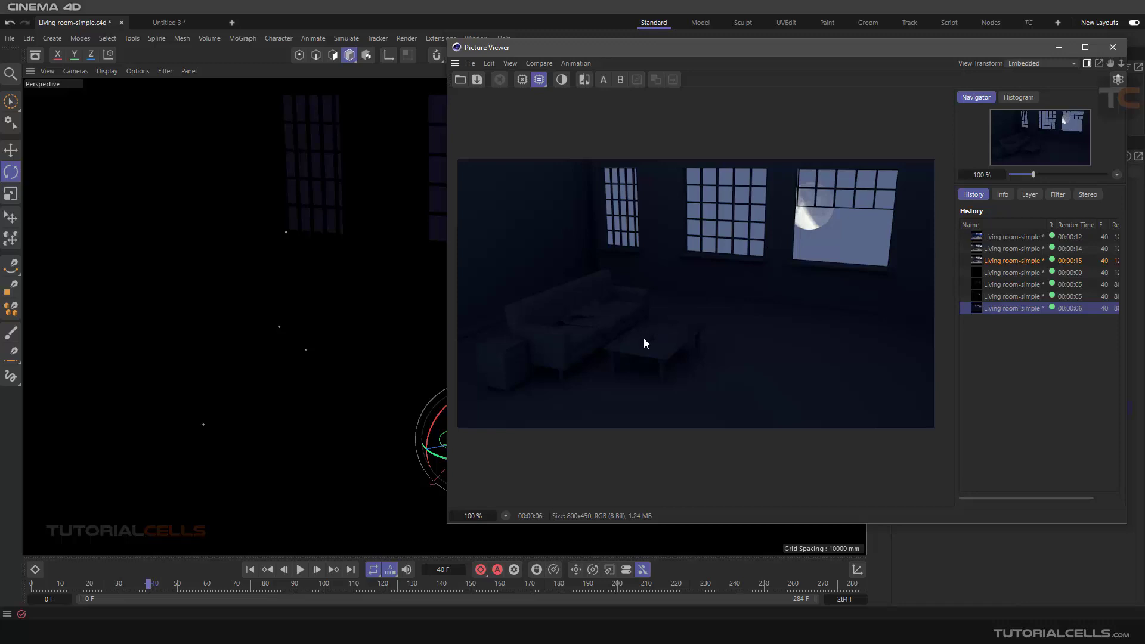
click(1112, 47)
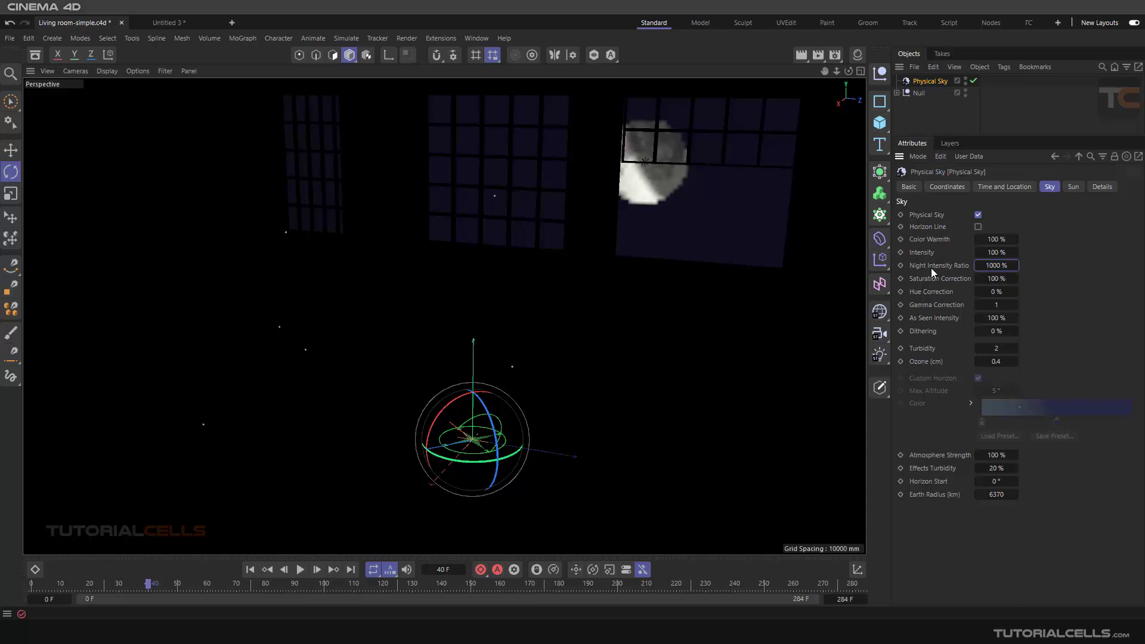
click(925, 283)
Step: Change the Physical Sky's month to May, switch it to June, and advance its time to 06:00:00
click(1009, 190)
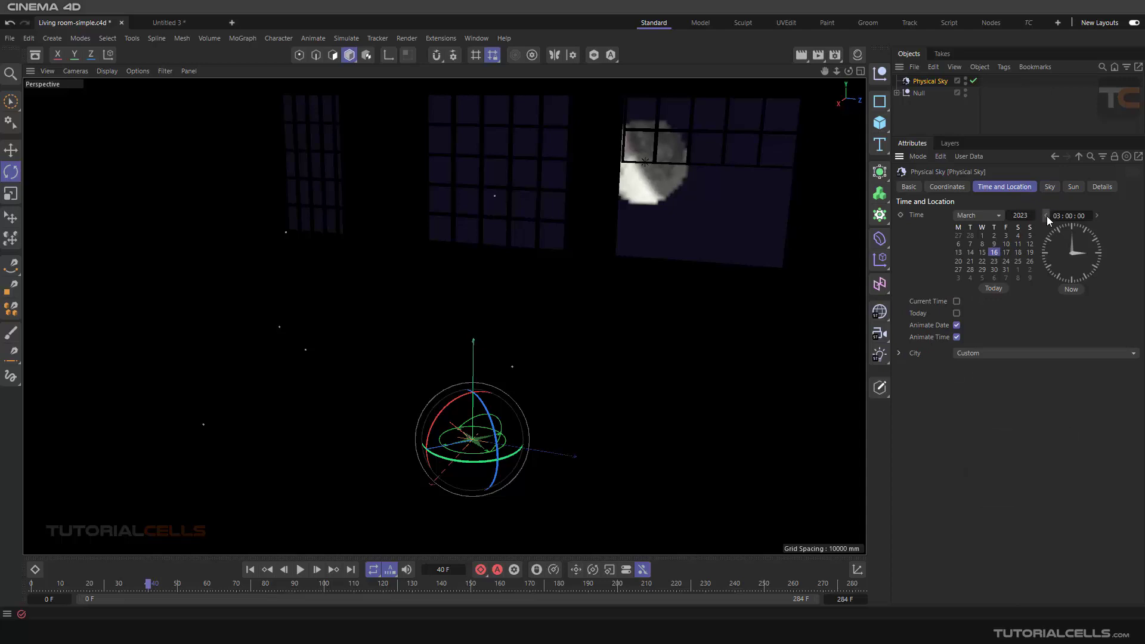
click(992, 215)
click(975, 282)
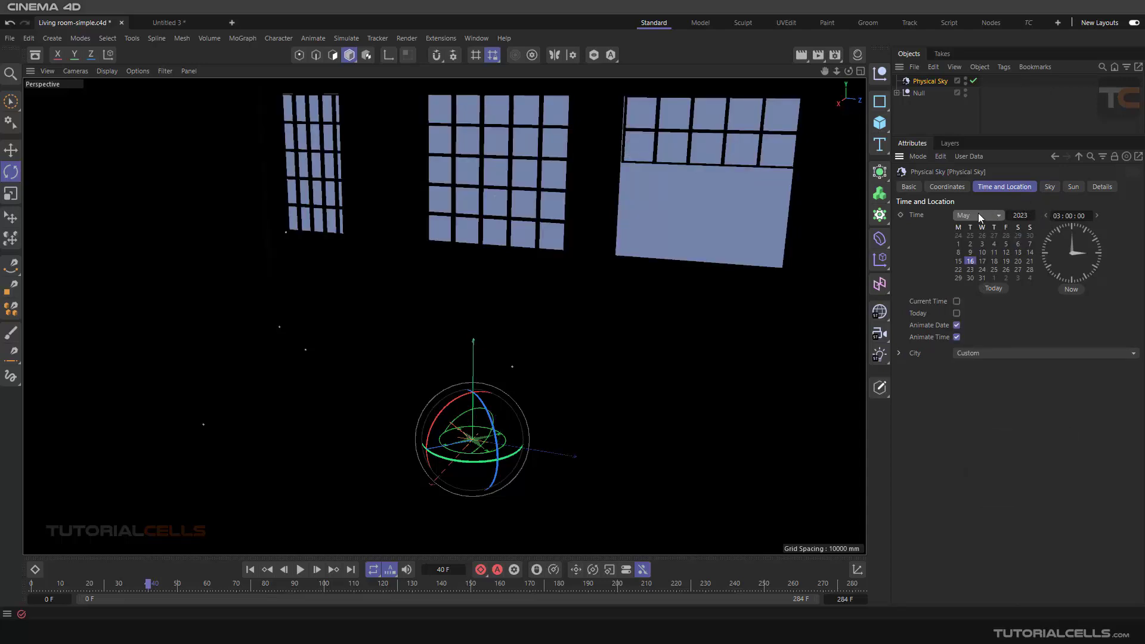
click(977, 215)
click(976, 298)
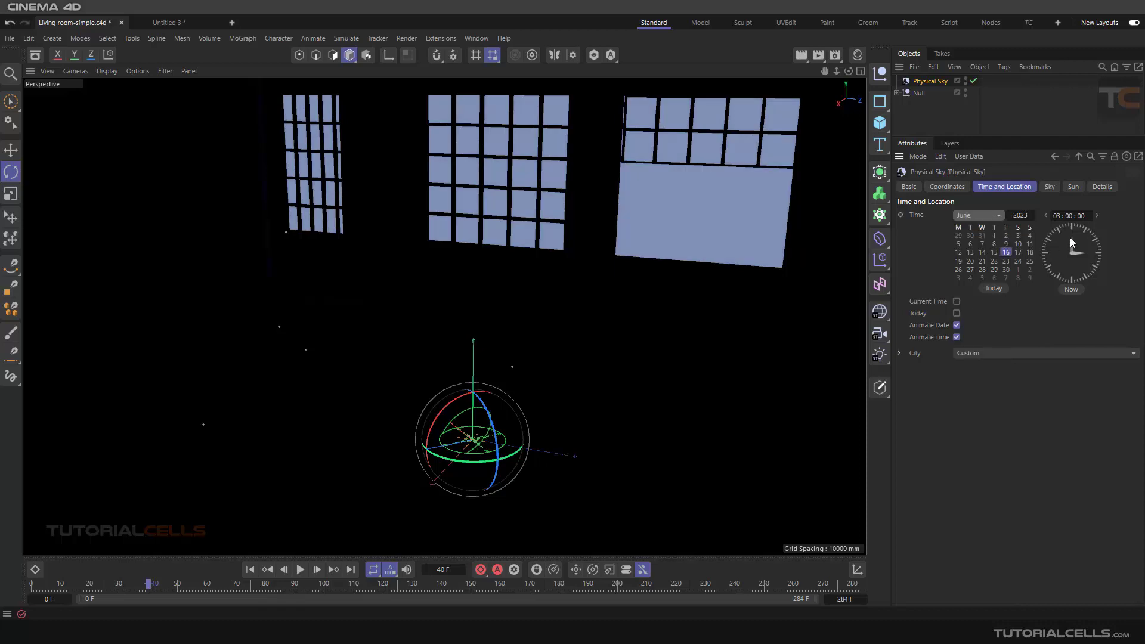
click(1096, 216)
click(1097, 216)
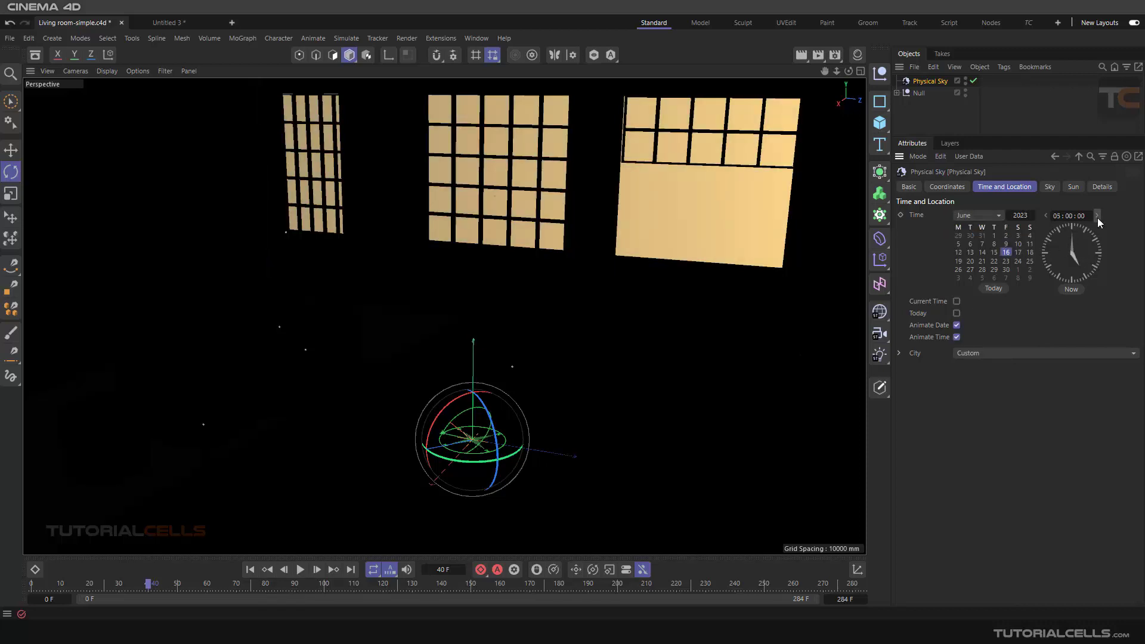
click(1097, 216)
scroll(538, 262, down, 5)
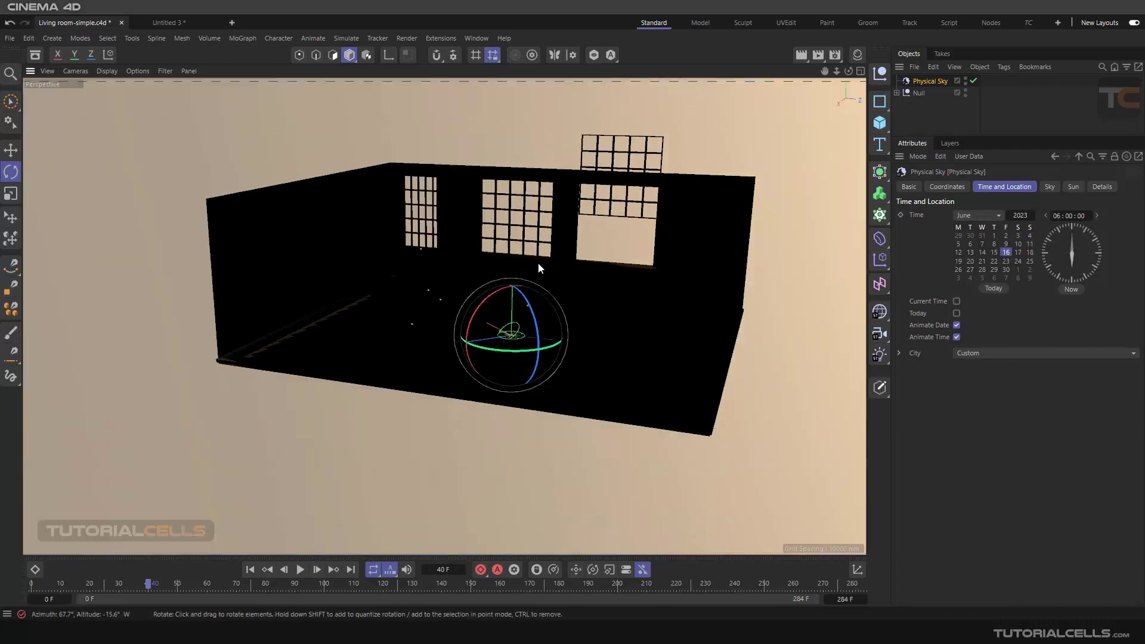
alt+drag(538, 263, 561, 282)
scroll(539, 286, down, 5)
Step: Undo the sky's date, time, Night Intensity Ratio and rotation changes, back to the point where the room's Null is hidden
key(ctrl+z)
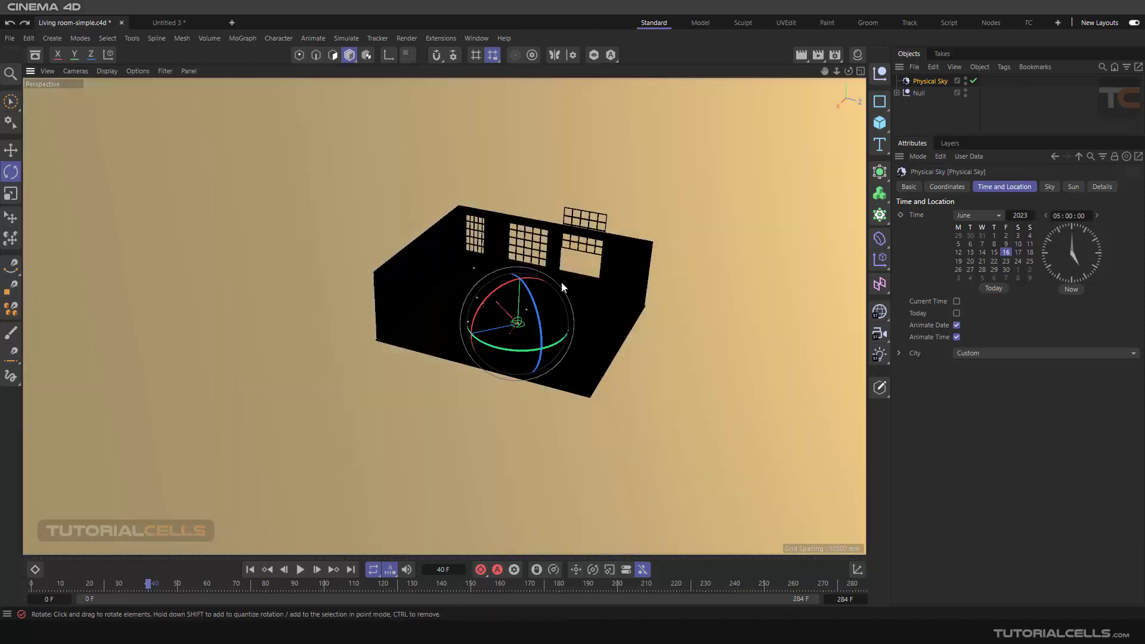
key(ctrl+z)
key(ctrl+z)
key(ctrl+z)
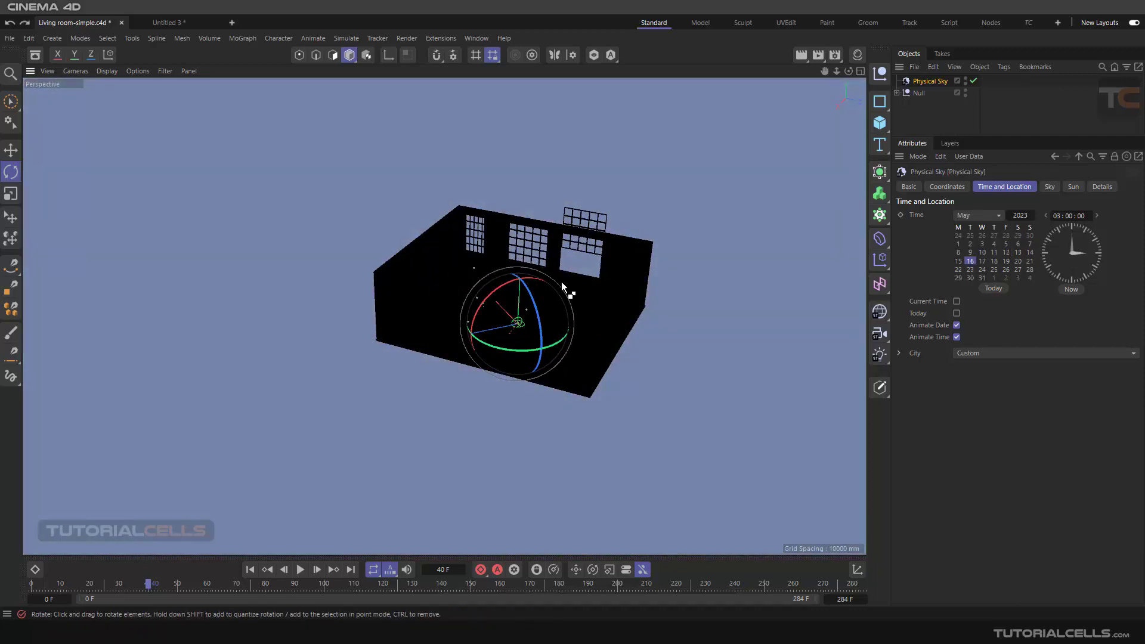
key(ctrl+z)
key(ctrl+z)
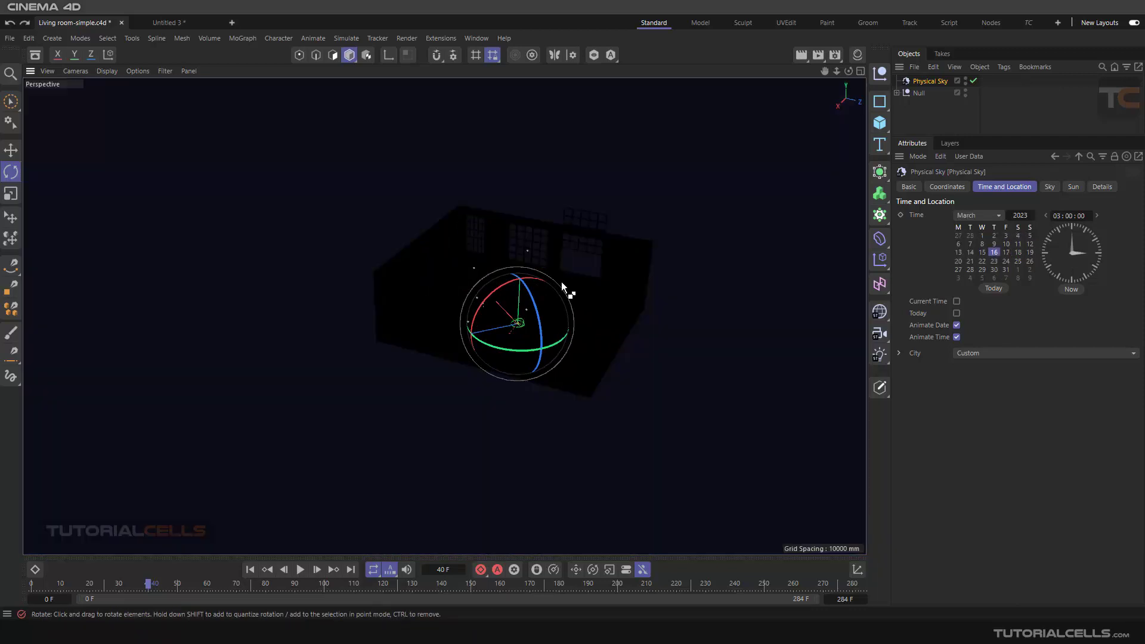
key(ctrl+z)
key(ctrl+z)
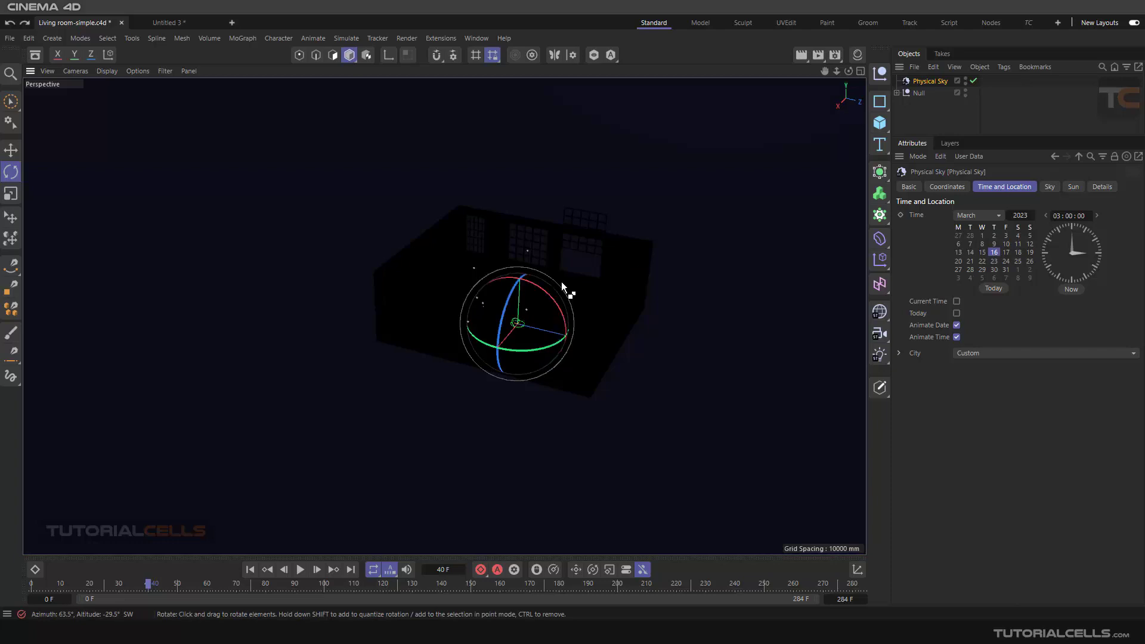
key(ctrl+z)
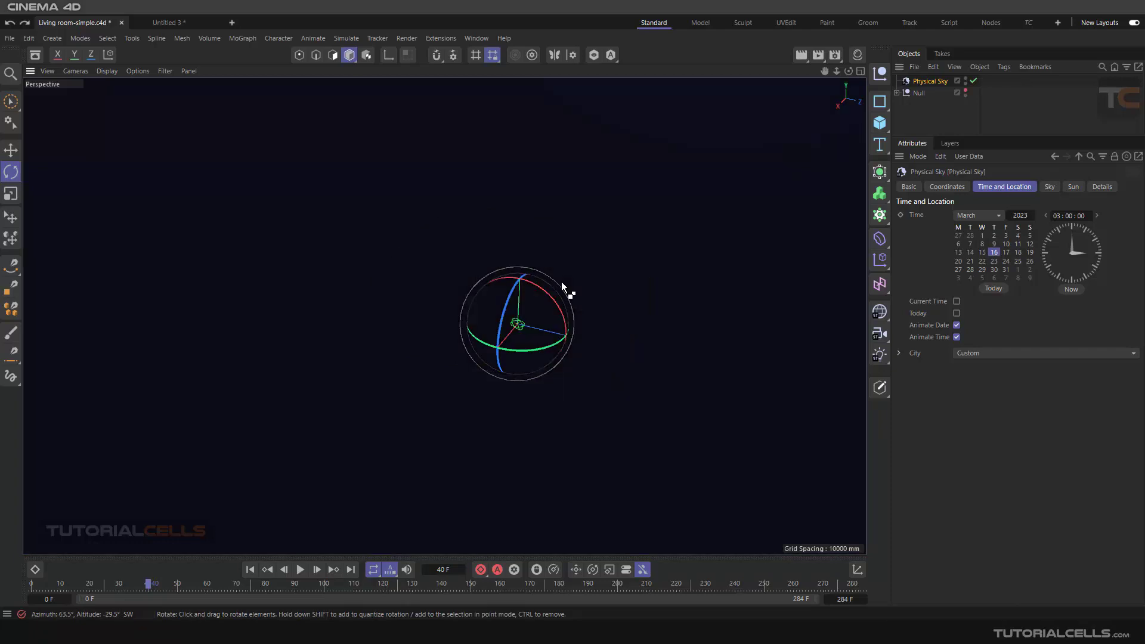
Step: Delete the existing Physical Sky and add a new one with default settings
mouse_move(561, 282)
alt+mouse_down()
mouse_move(491, 274)
mouse_move(542, 279)
alt+mouse_up()
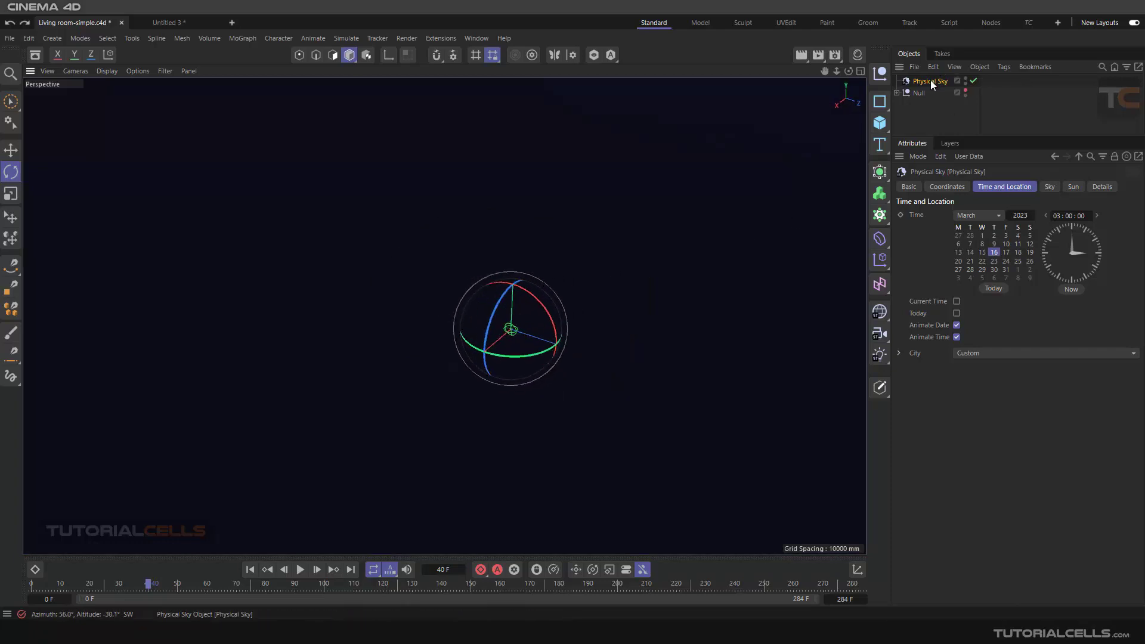
key(Delete)
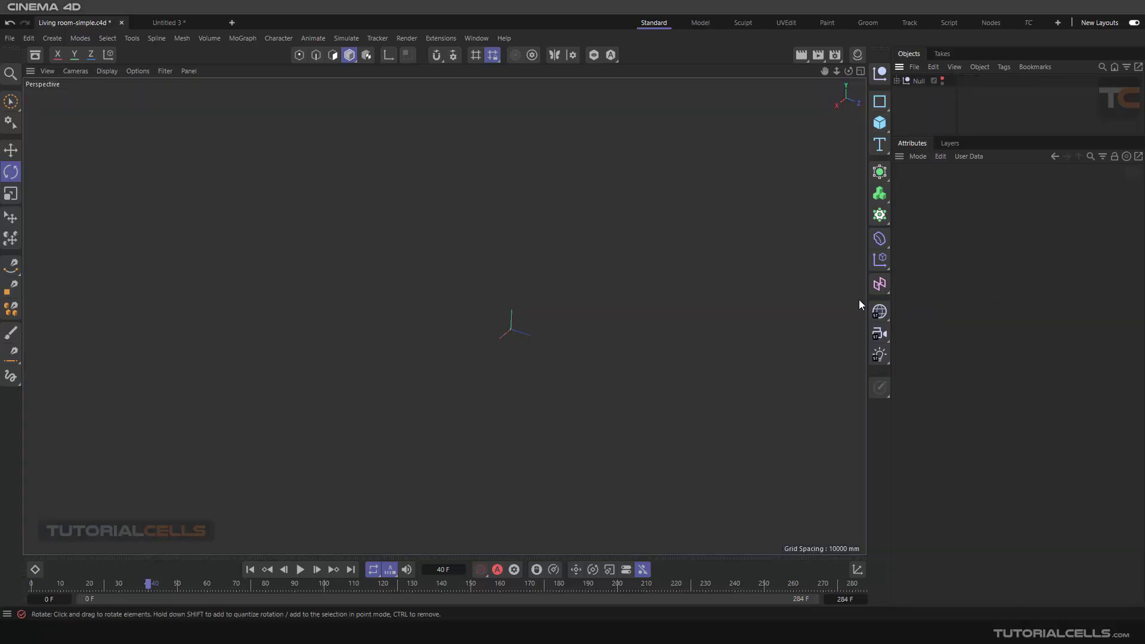
click(881, 359)
click(930, 553)
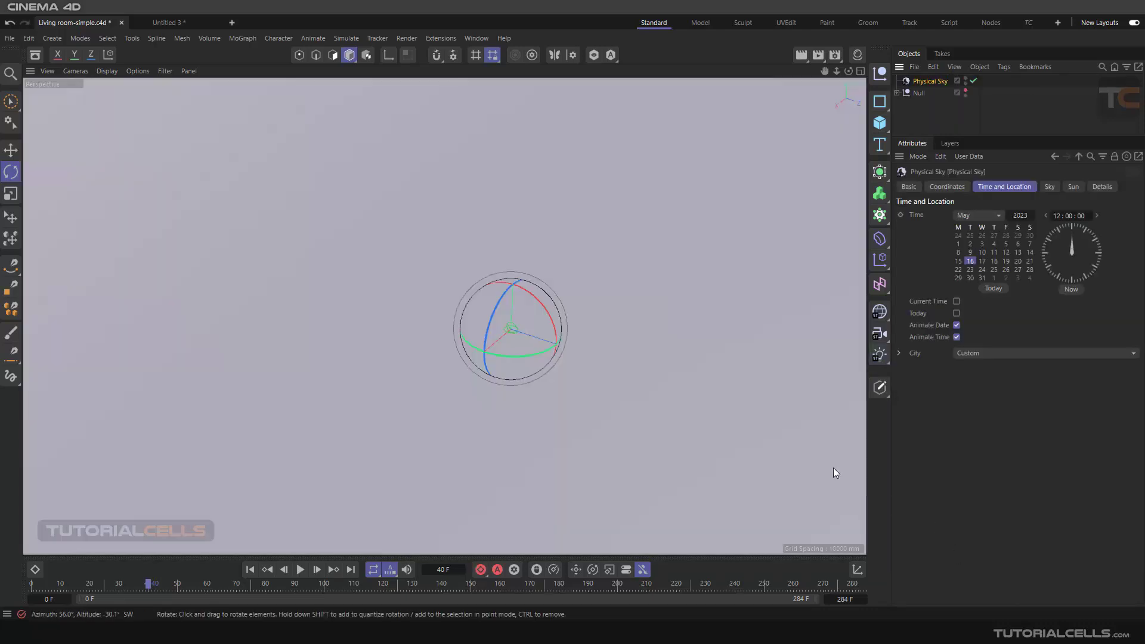
Step: Show the room's Null again in the viewport and renderer under the new Physical Sky
click(965, 92)
scroll(514, 300, up, 5)
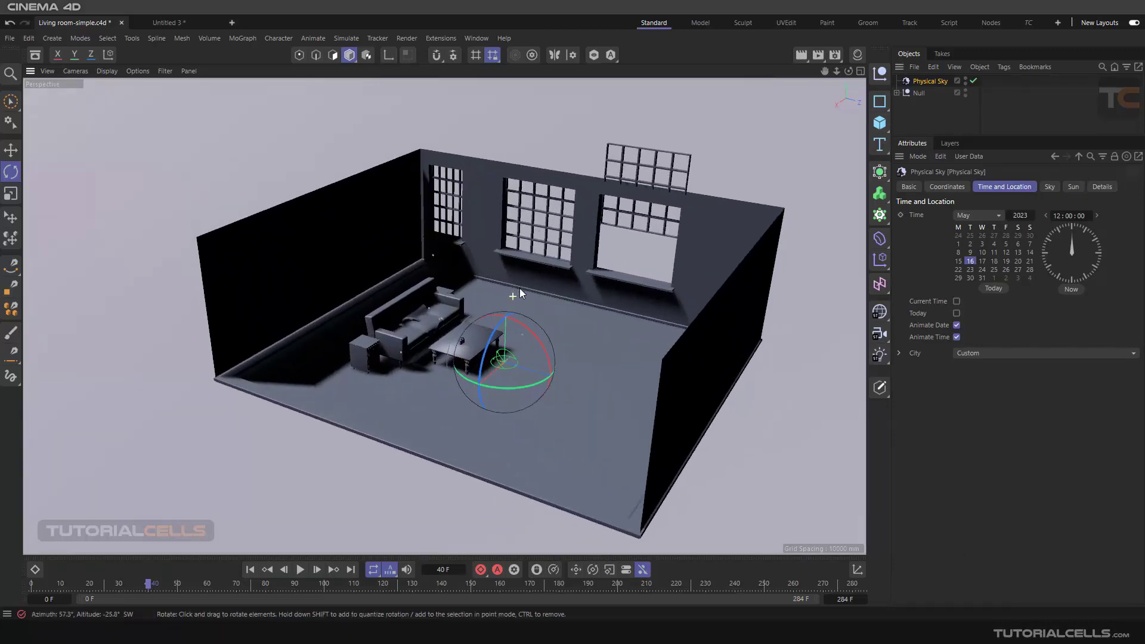
scroll(519, 298, up, 5)
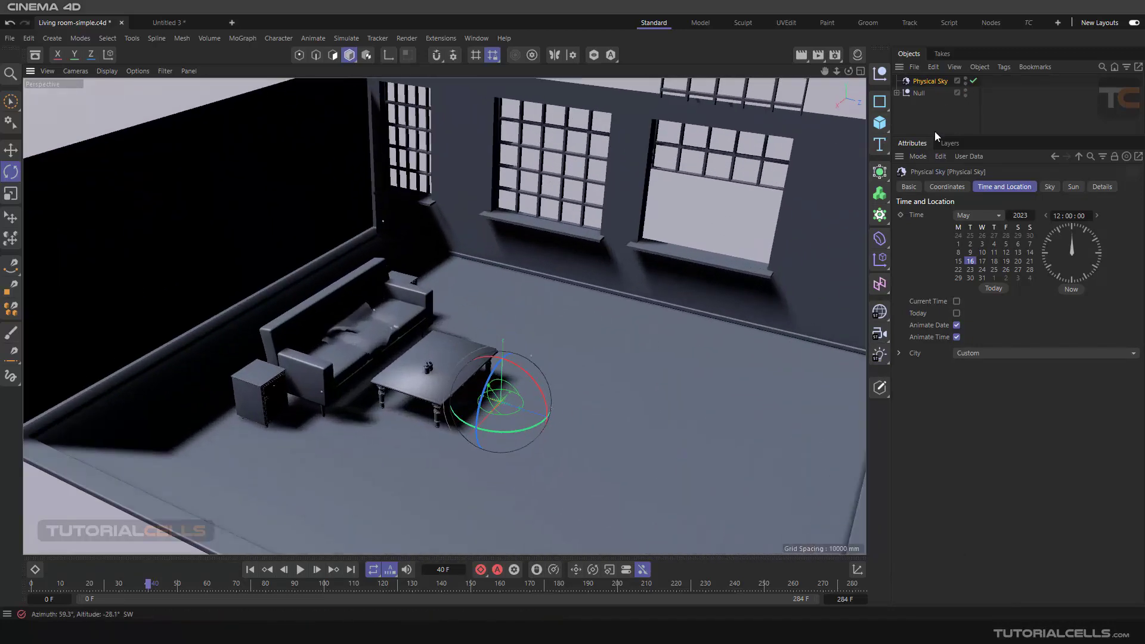
alt+drag(593, 256, 626, 266)
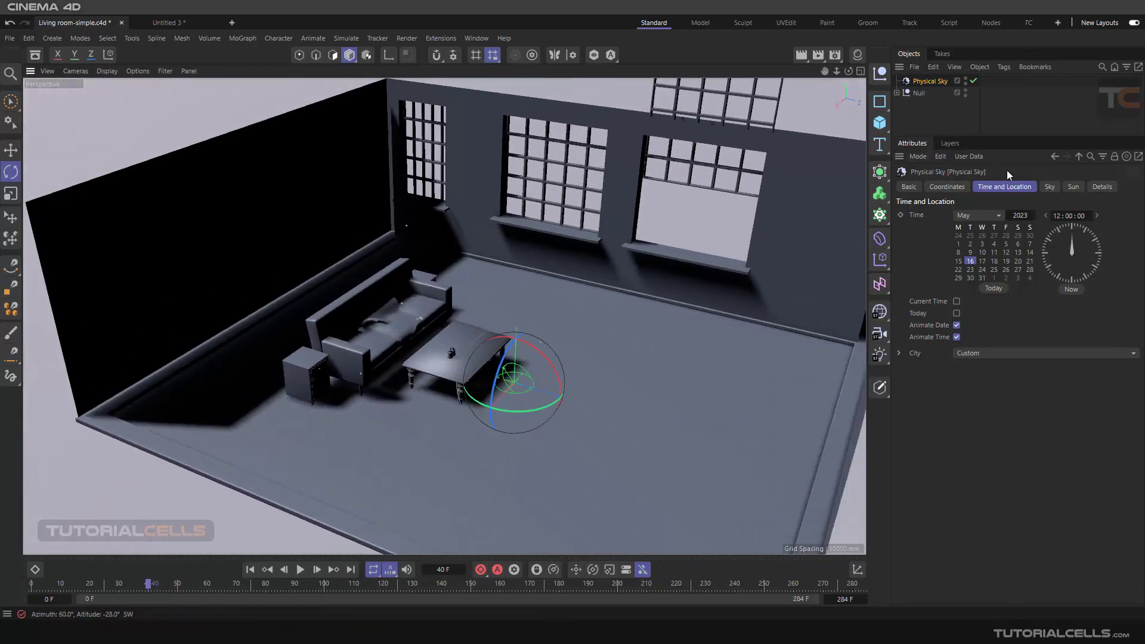
Step: Review the new Physical Sky's Sky corrections and view the dark-to-bright blue sky reference image in Photos
click(1048, 187)
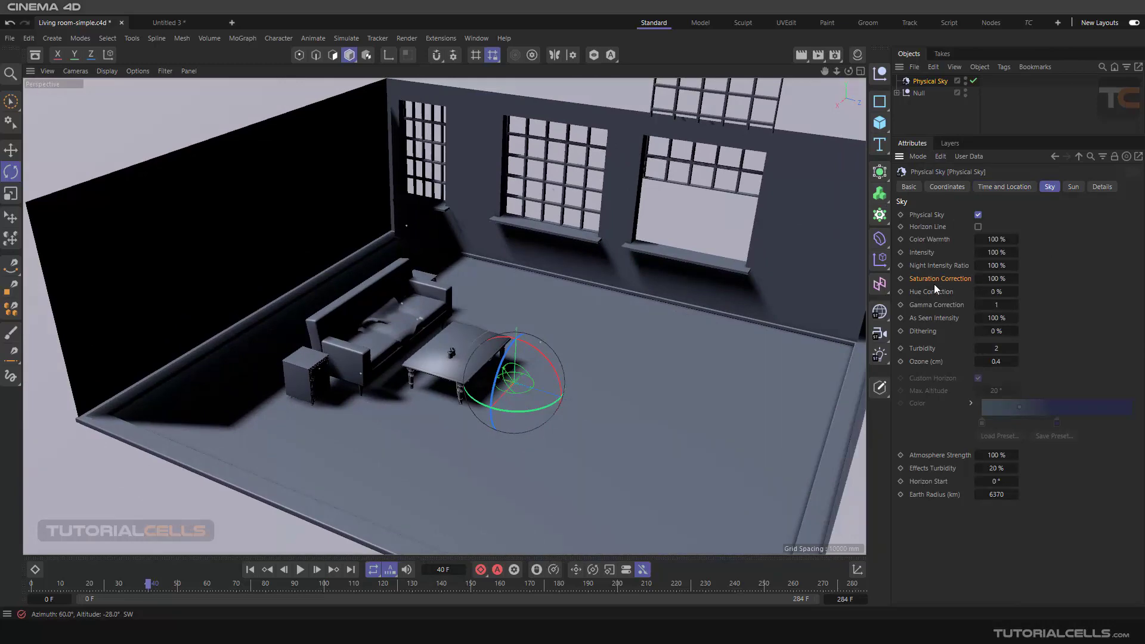
alt+drag(512, 262, 465, 301)
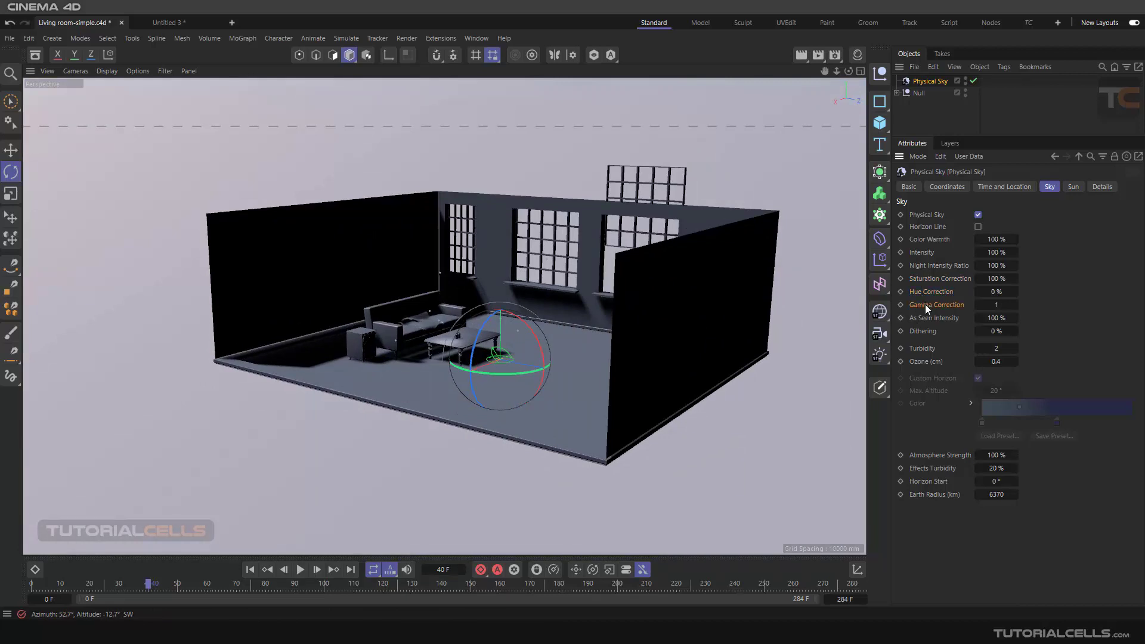
mouse_move(629, 632)
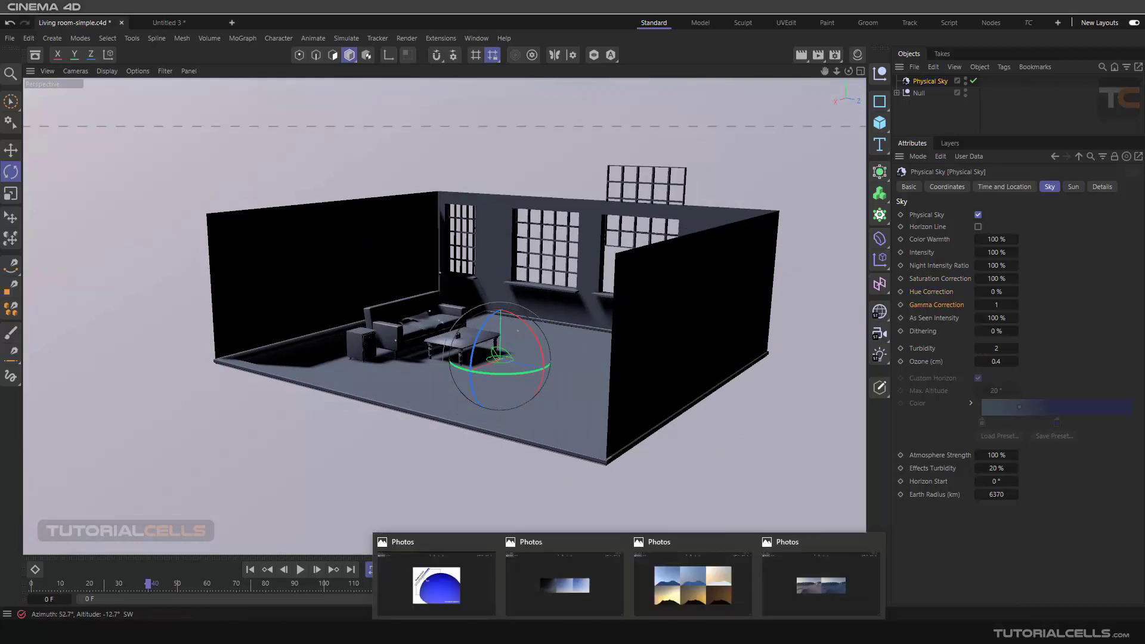
click(558, 589)
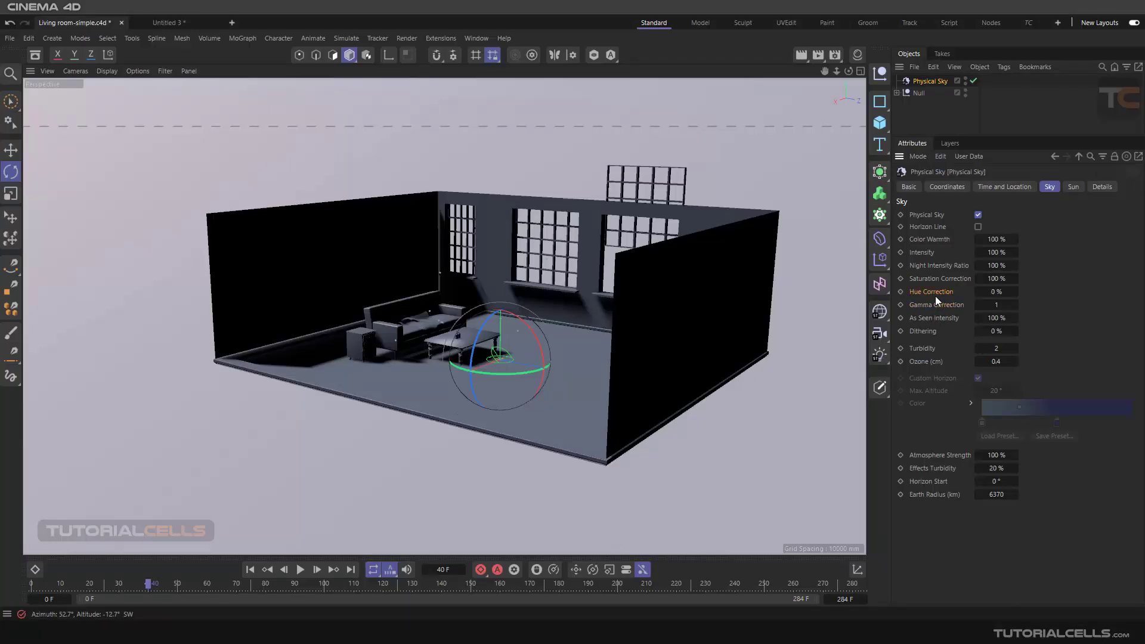
Step: Try the sky's Saturation Correction at 26 % and Hue Correction at 51 %, resetting each to its default
mouse_move(978, 279)
mouse_down()
mouse_move(1008, 278)
mouse_move(980, 279)
mouse_up()
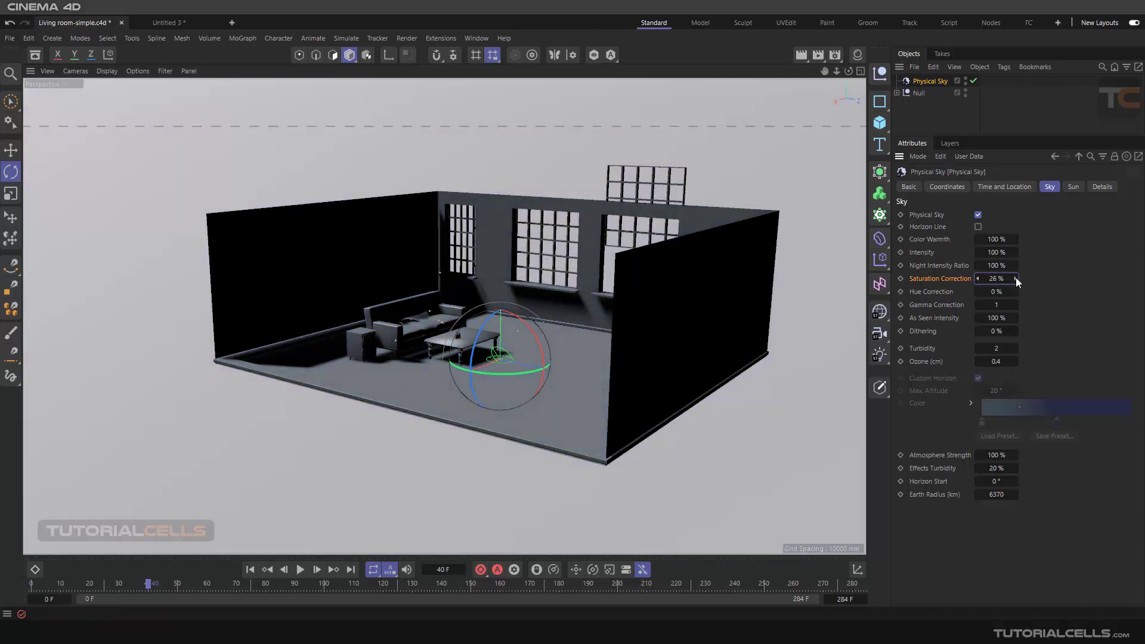
right_click(1014, 278)
alt+drag(528, 302, 539, 342)
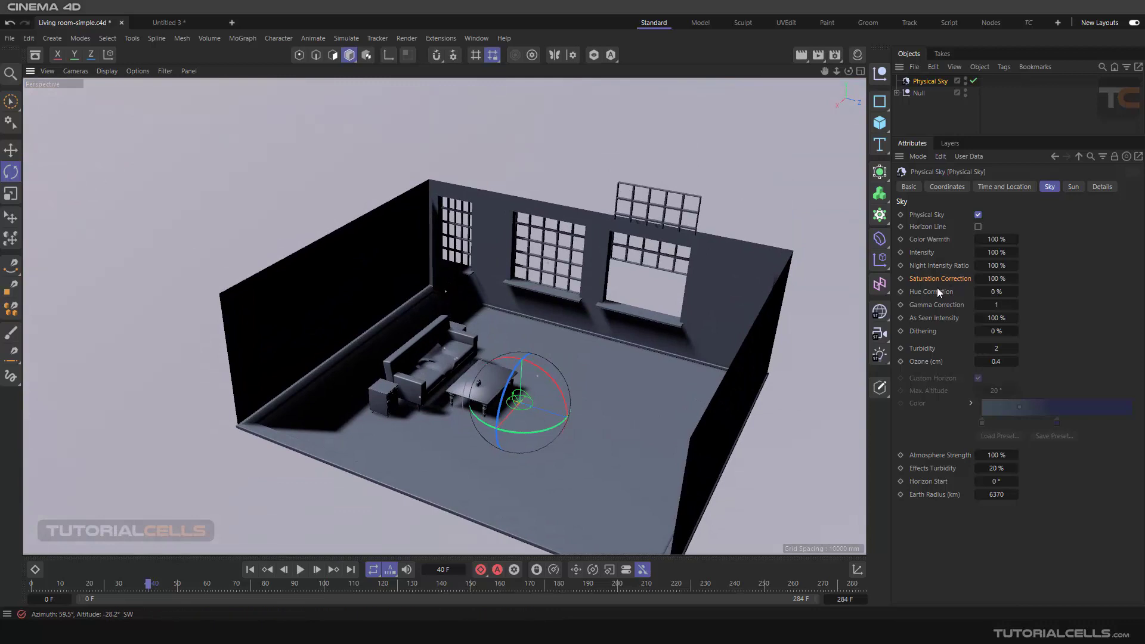
mouse_move(979, 292)
mouse_down()
mouse_move(1005, 292)
mouse_move(973, 292)
mouse_up()
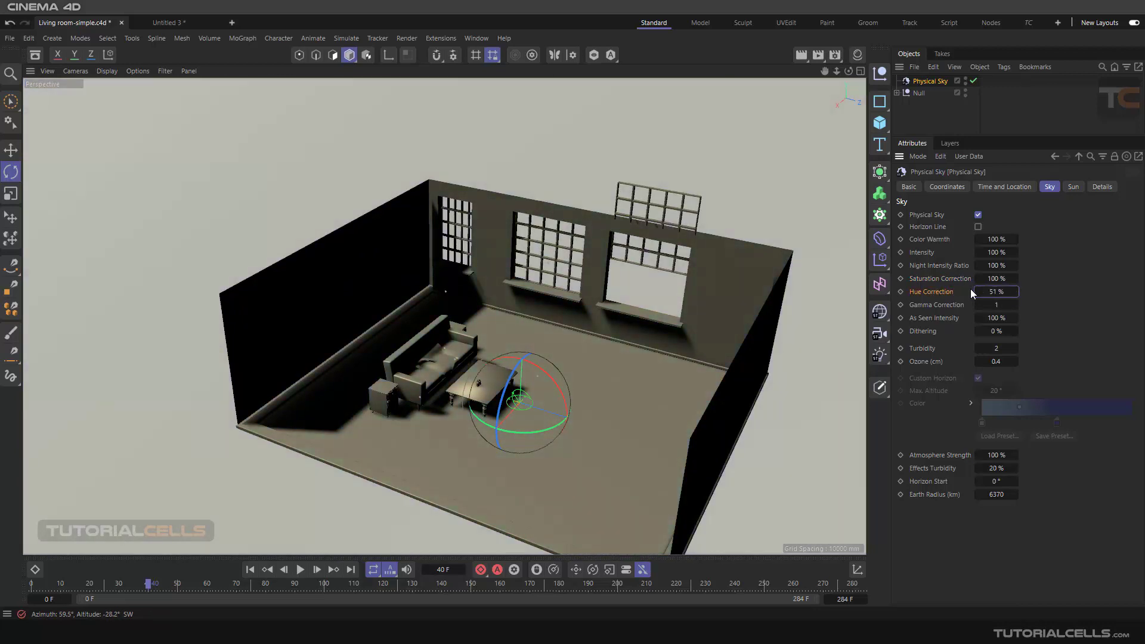
right_click(1017, 292)
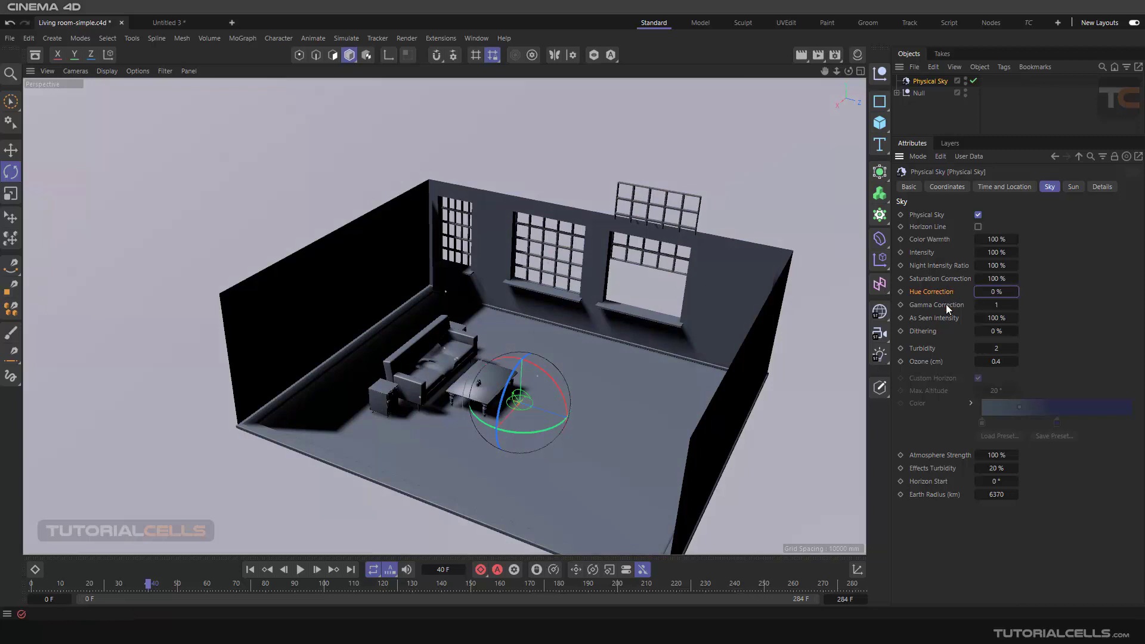
Step: Examine the Physical Sky's Sun preview color, date and time, and As Seen Intensity settings, viewing the sky around the room
click(1067, 187)
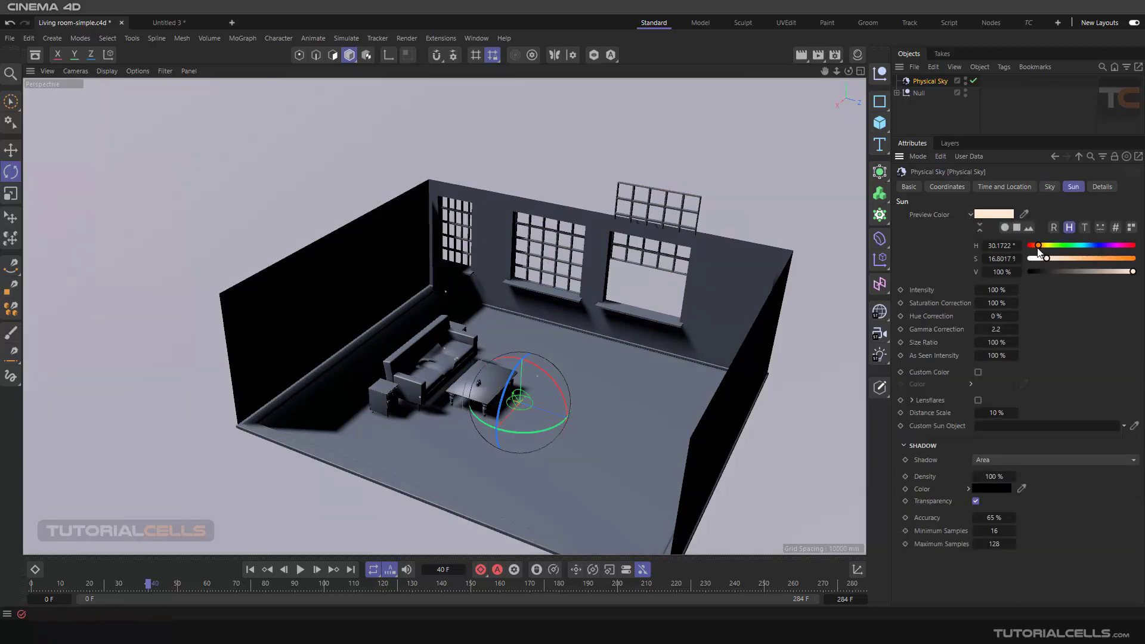
drag(1089, 271, 1038, 246)
click(1019, 187)
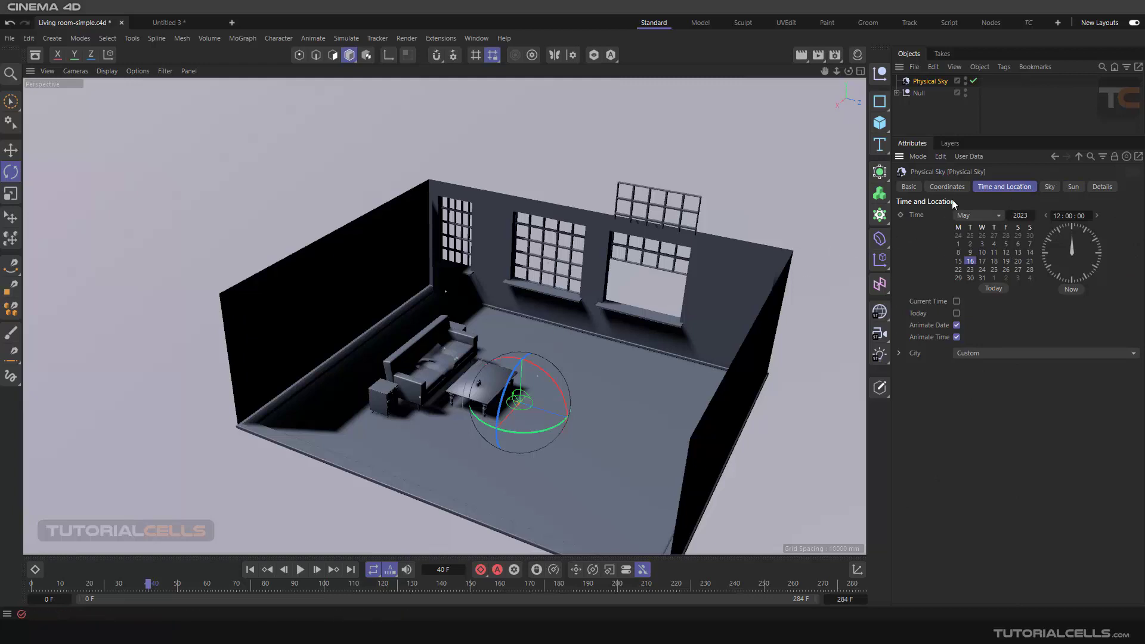
click(1072, 187)
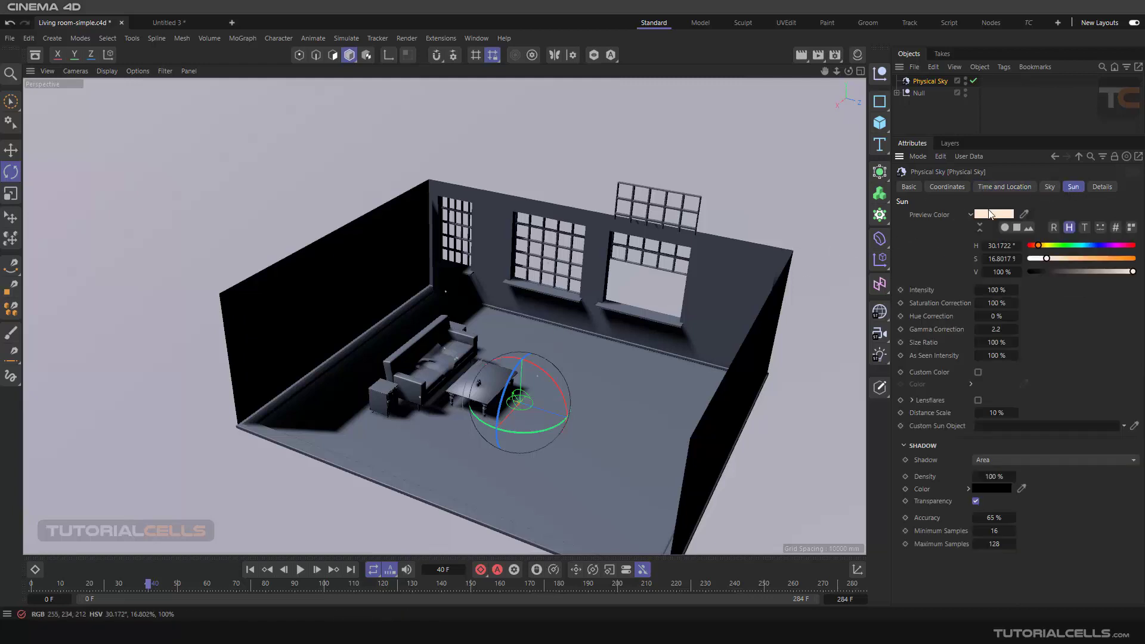
click(1009, 186)
click(1049, 187)
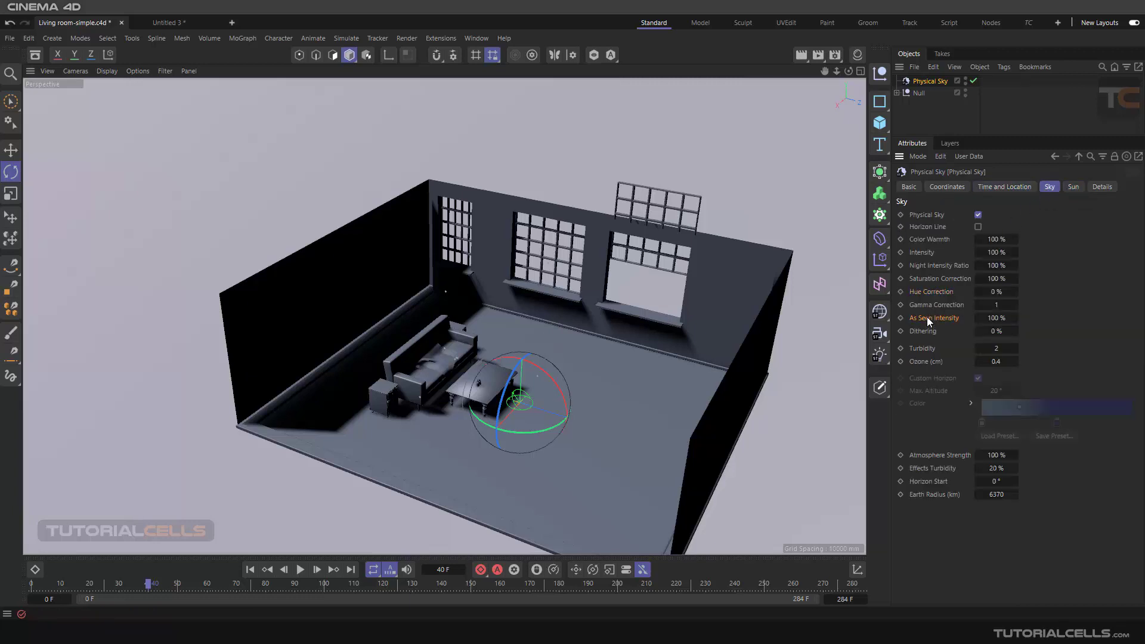
alt+drag(608, 323, 262, 307)
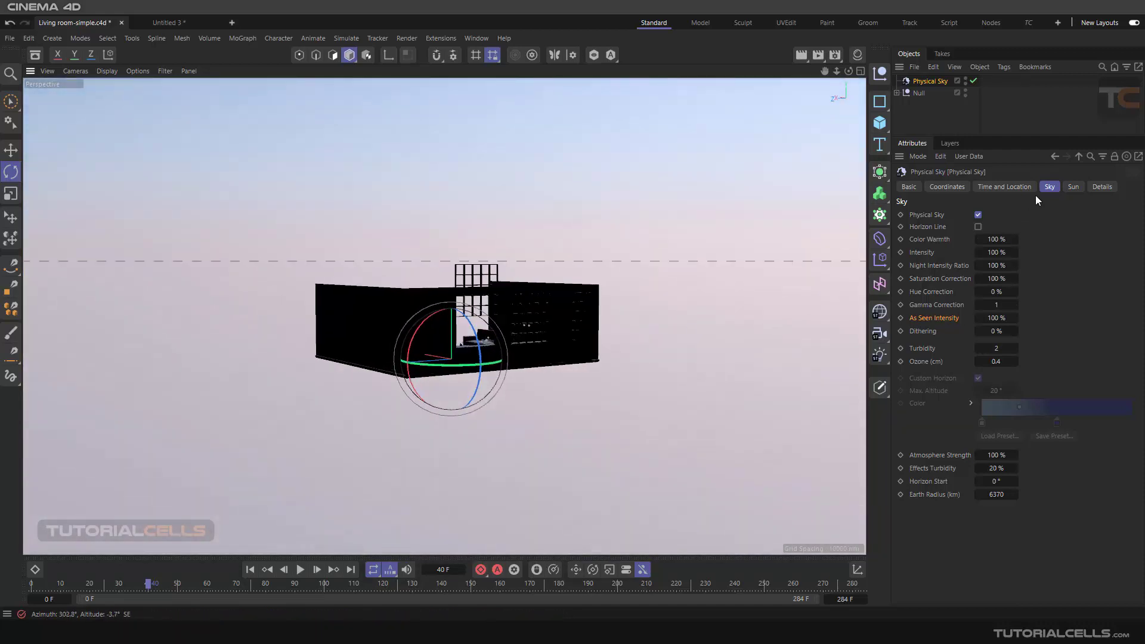
click(1021, 188)
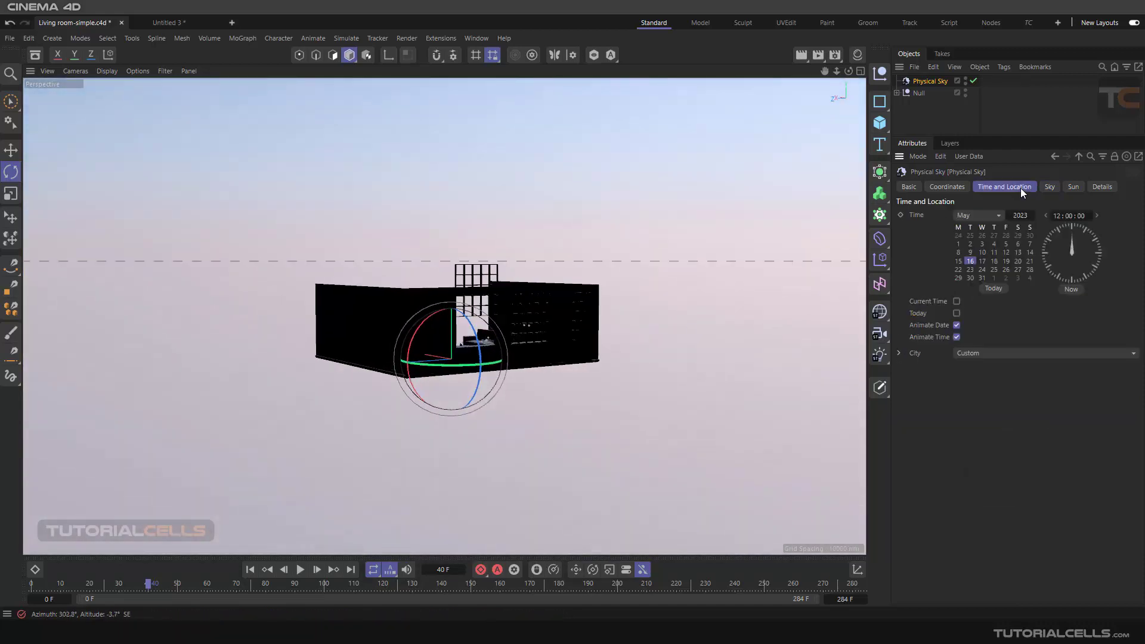
Step: Set the Physical Sky's month to June and view the room's lighting from above and the side
click(983, 217)
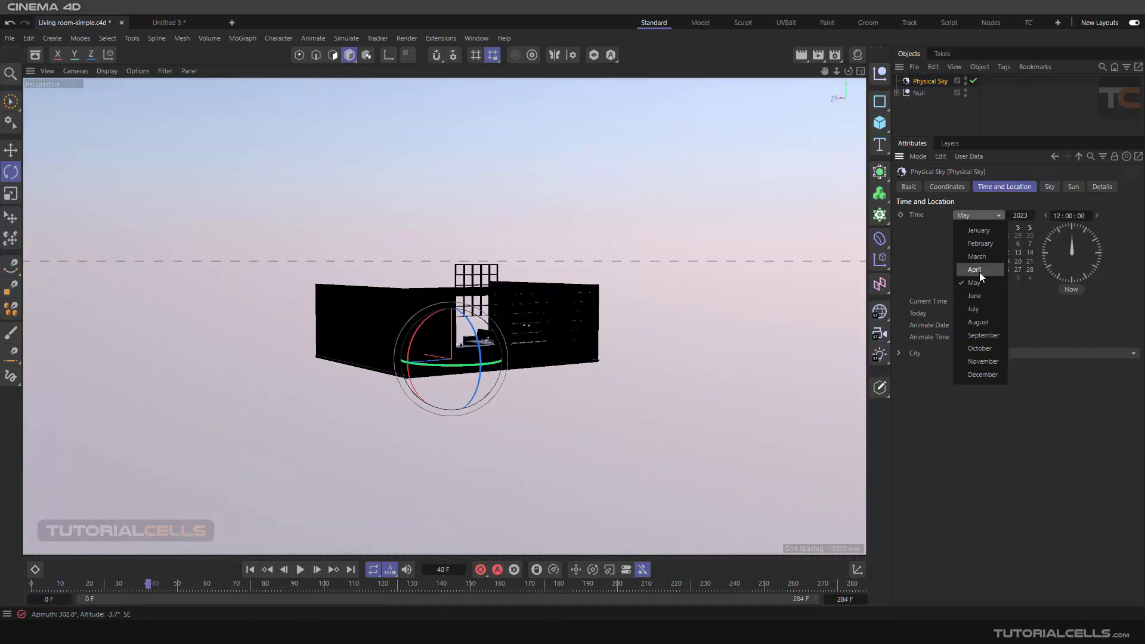
click(973, 296)
alt+drag(521, 304, 598, 422)
scroll(584, 408, up, 8)
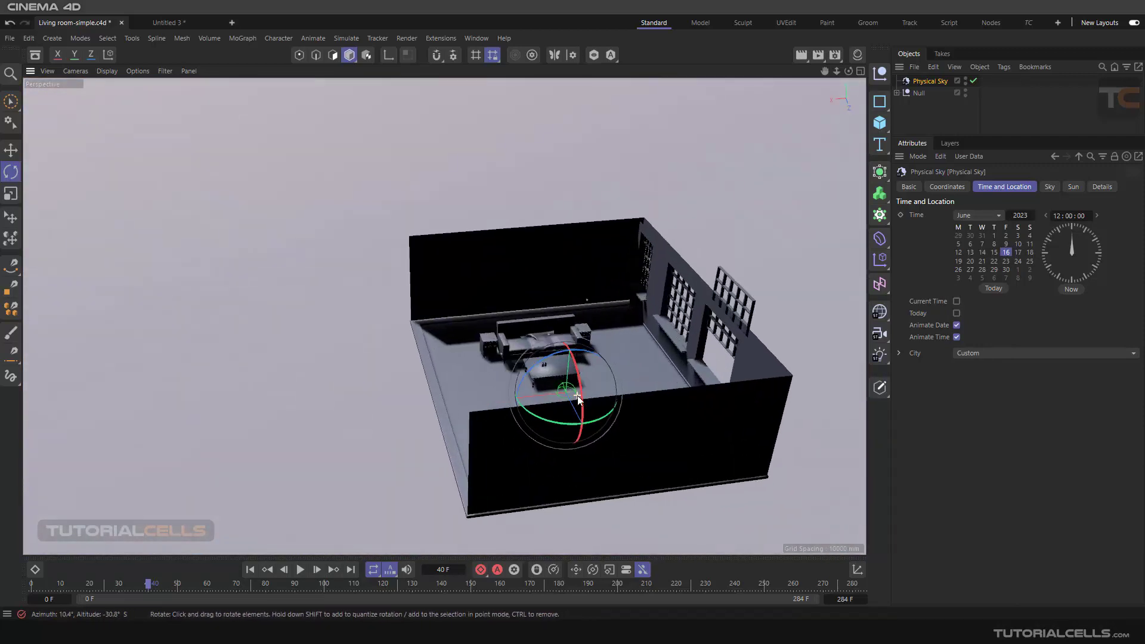
scroll(552, 365, down, 4)
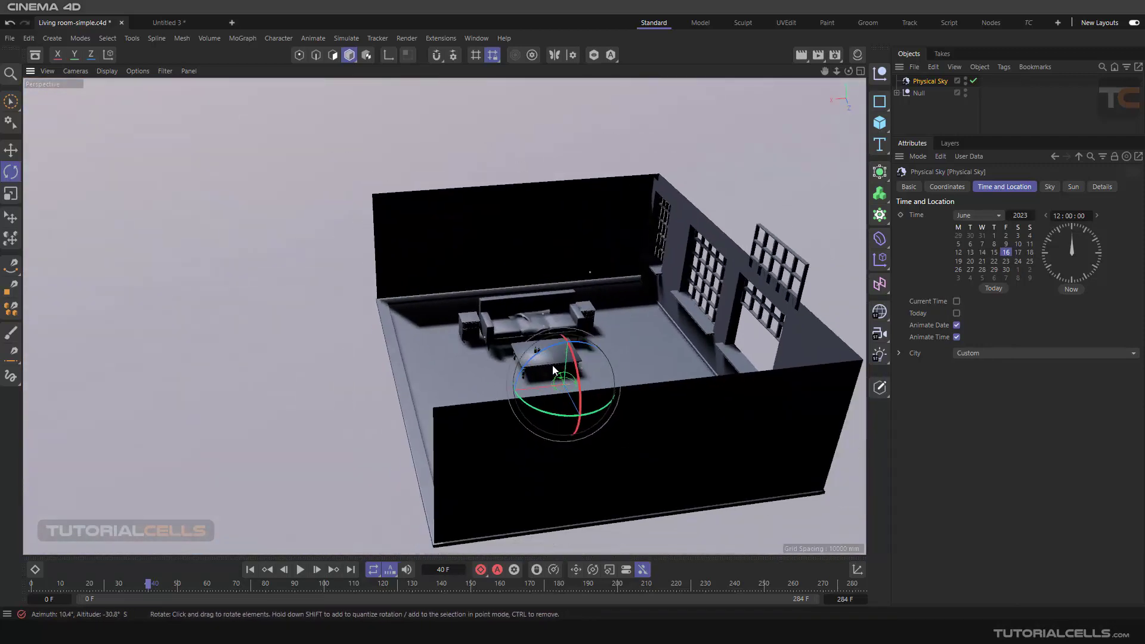
alt+drag(545, 352, 532, 327)
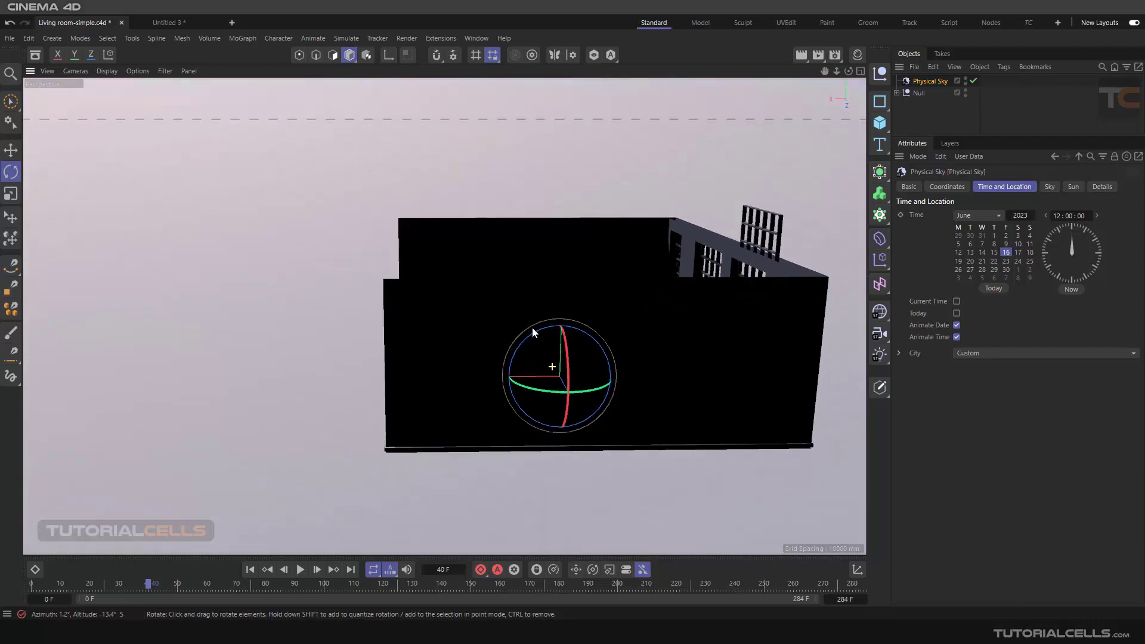
Step: Advance the Physical Sky's time to 15:00 and view the lighting around the room
click(1097, 215)
click(1097, 215)
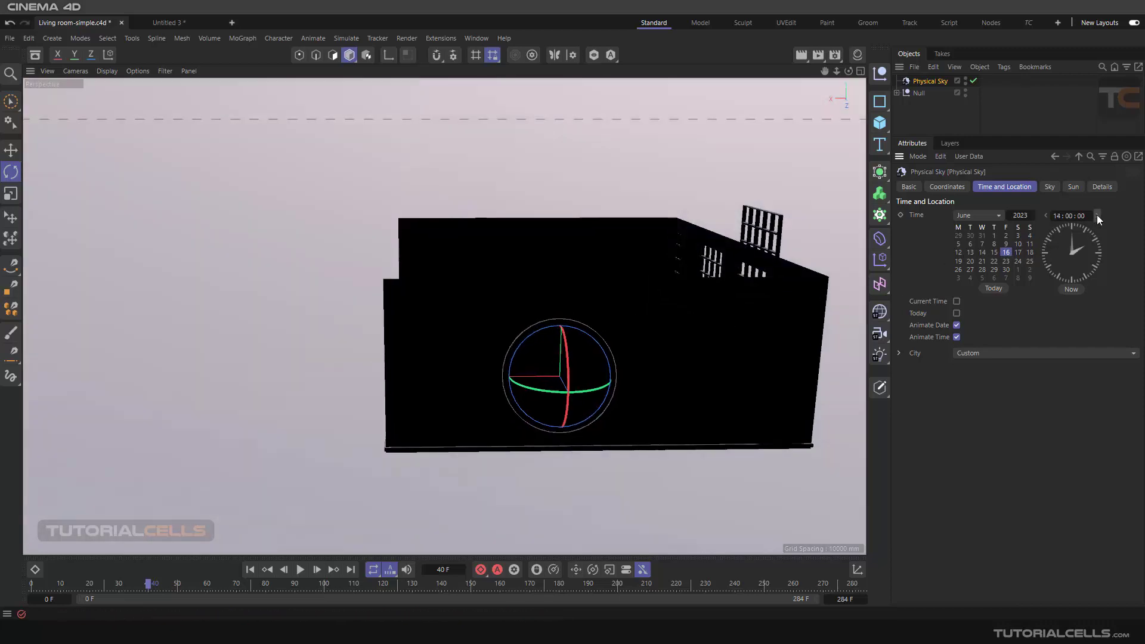
click(1097, 216)
alt+drag(588, 218, 435, 292)
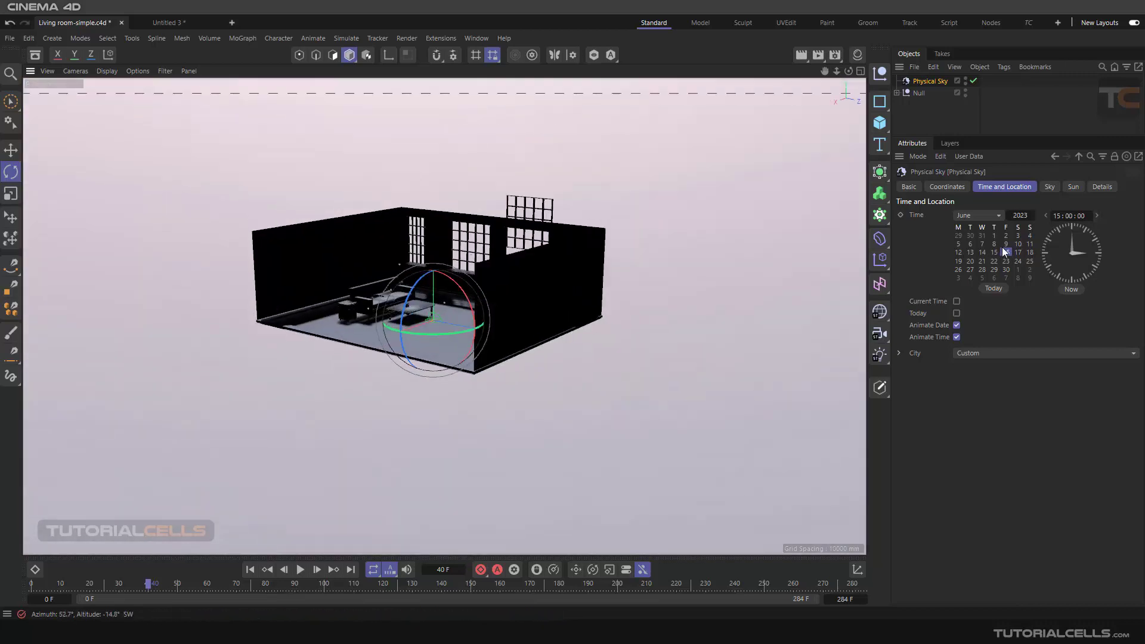
Step: Move the Physical Sky's time back six hours into the morning and view the room from another side
click(1047, 217)
click(1047, 216)
click(1047, 217)
click(1047, 217)
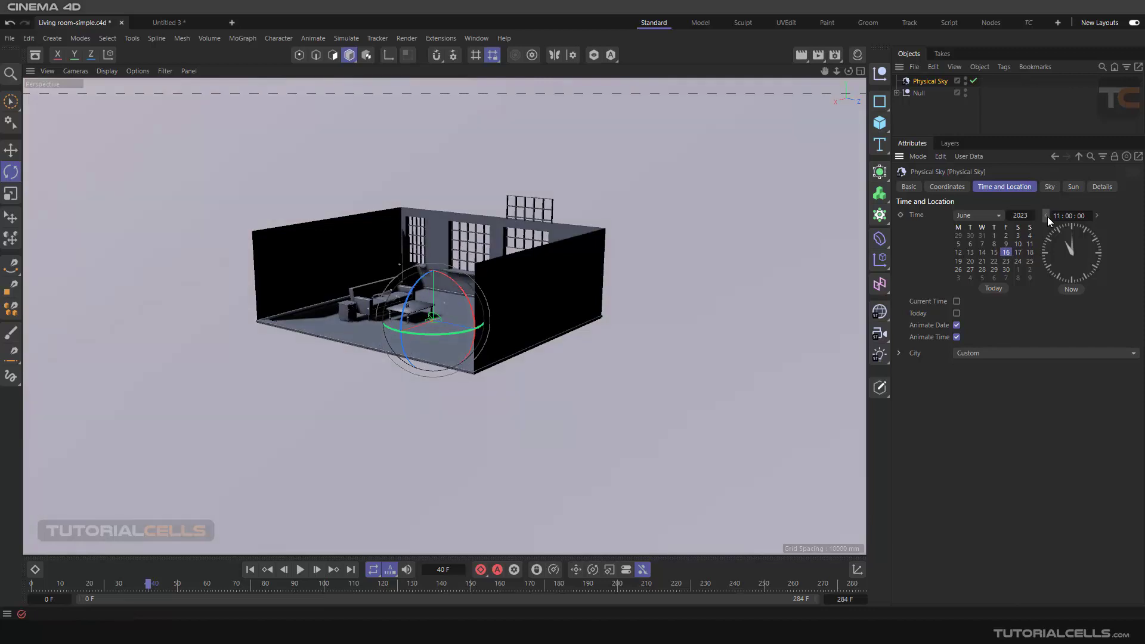
click(1047, 216)
click(1046, 216)
alt+drag(589, 215, 608, 274)
Step: Try the sky's As Seen Intensity at 27 %, view the horizon, and reset it to its default
click(1054, 186)
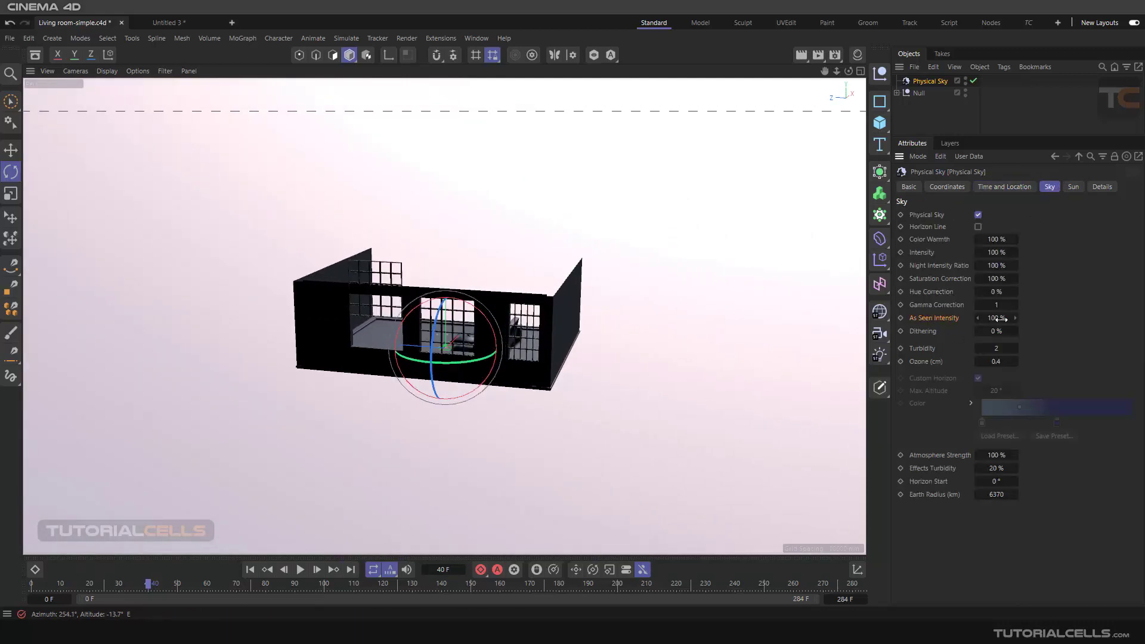
drag(1000, 318, 996, 317)
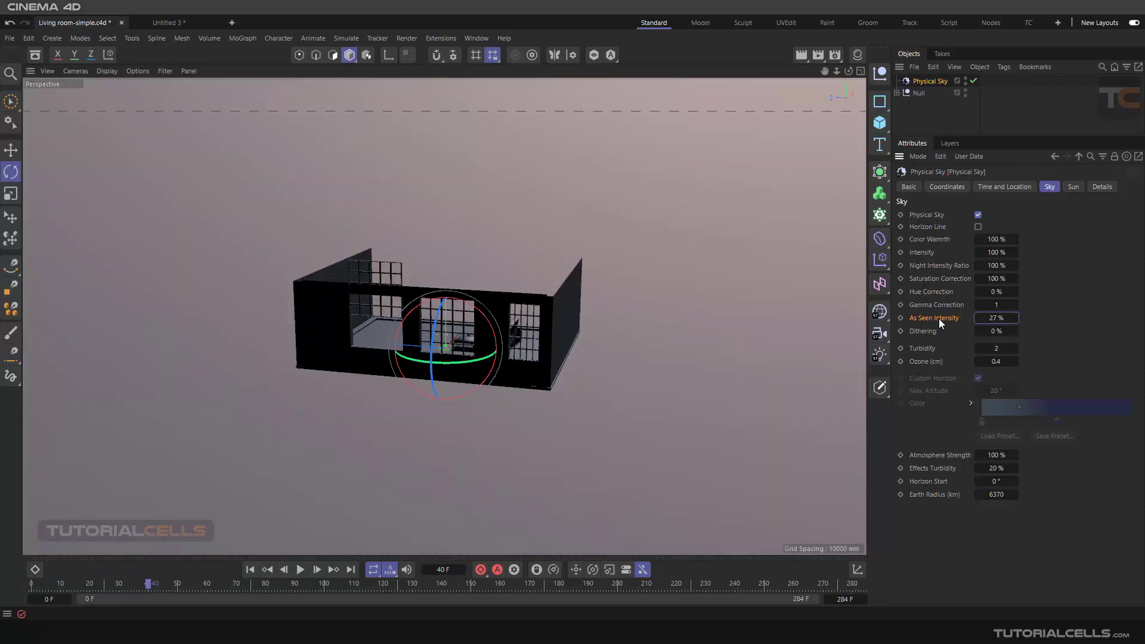
alt+drag(586, 269, 621, 256)
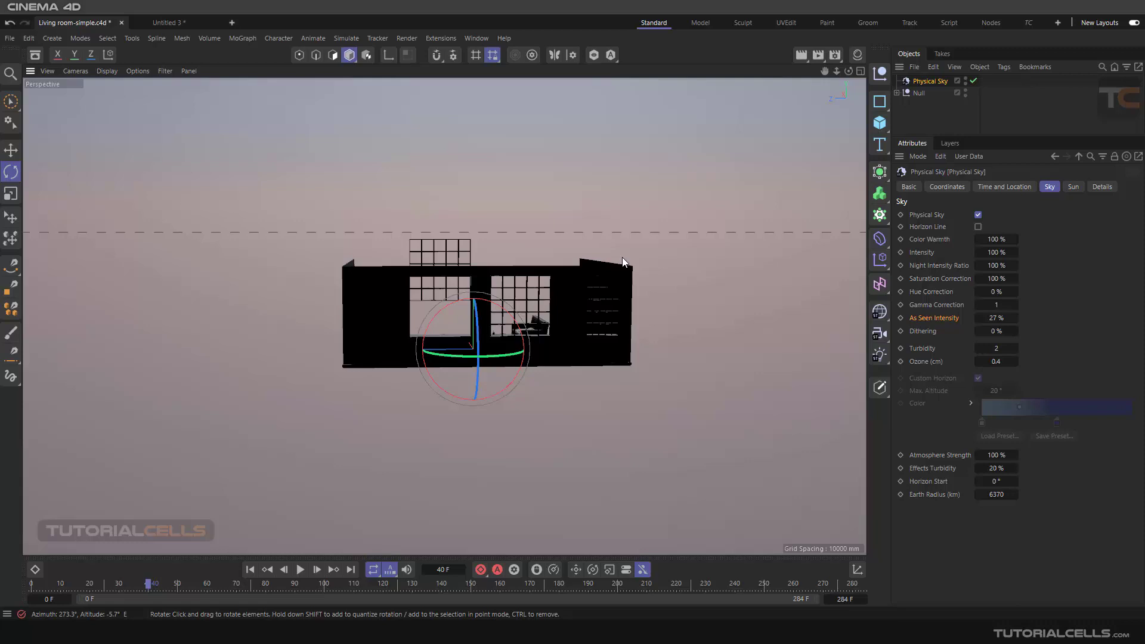
right_click(1014, 317)
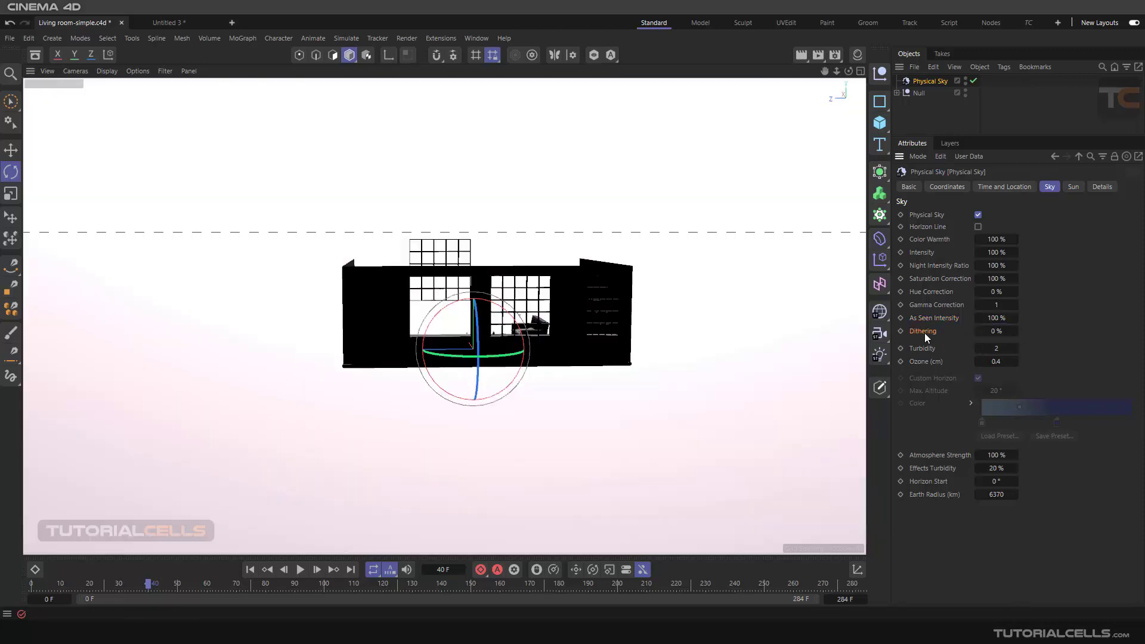
Step: Examine the sky around the room from below and preview the sky reference images in Photos
scroll(548, 241, down, 1)
alt+drag(483, 206, 438, 181)
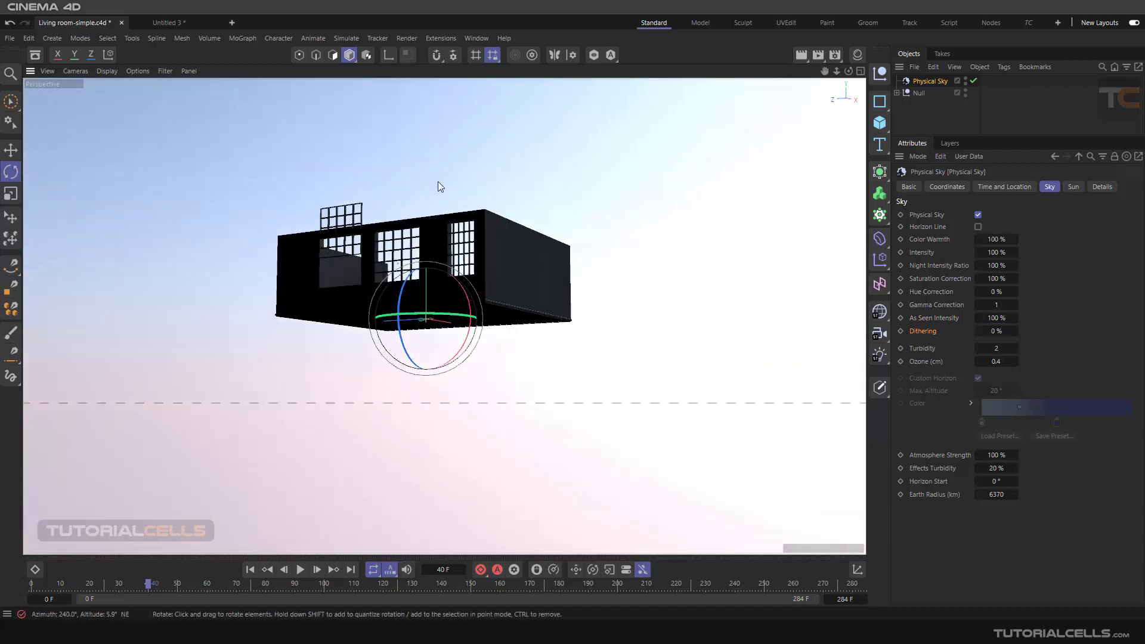
alt+middle_drag(438, 182, 455, 195)
alt+drag(454, 194, 489, 187)
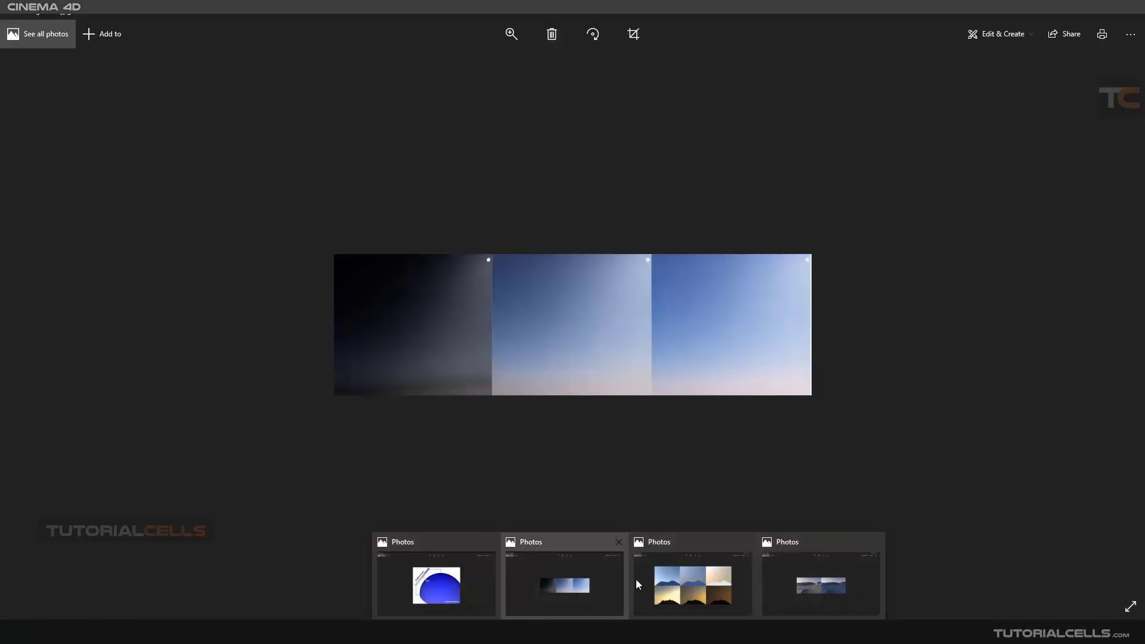
mouse_move(673, 581)
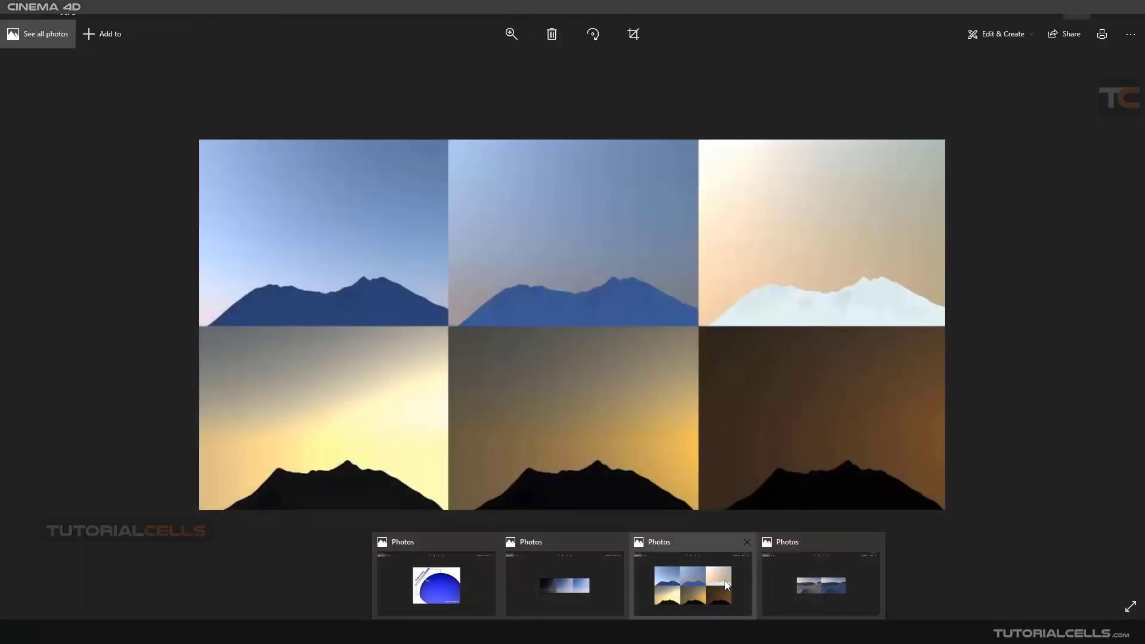
mouse_move(784, 574)
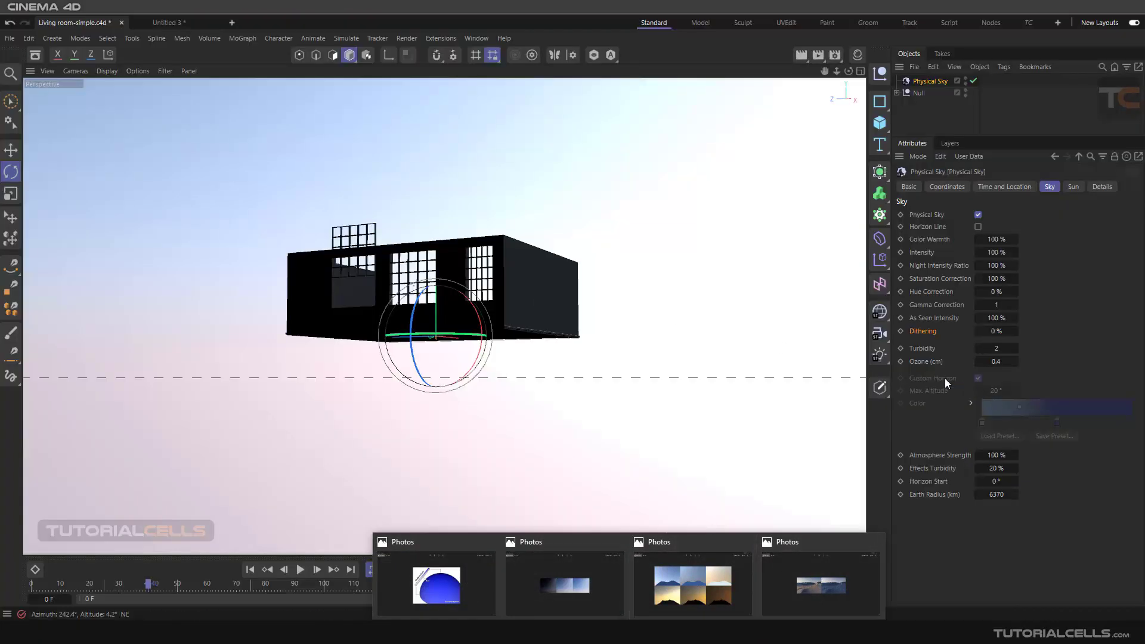
Step: Try the sky's Turbidity at 7.1 and 32 on the room, restoring it to 2
alt+drag(485, 309, 756, 356)
drag(998, 349, 992, 352)
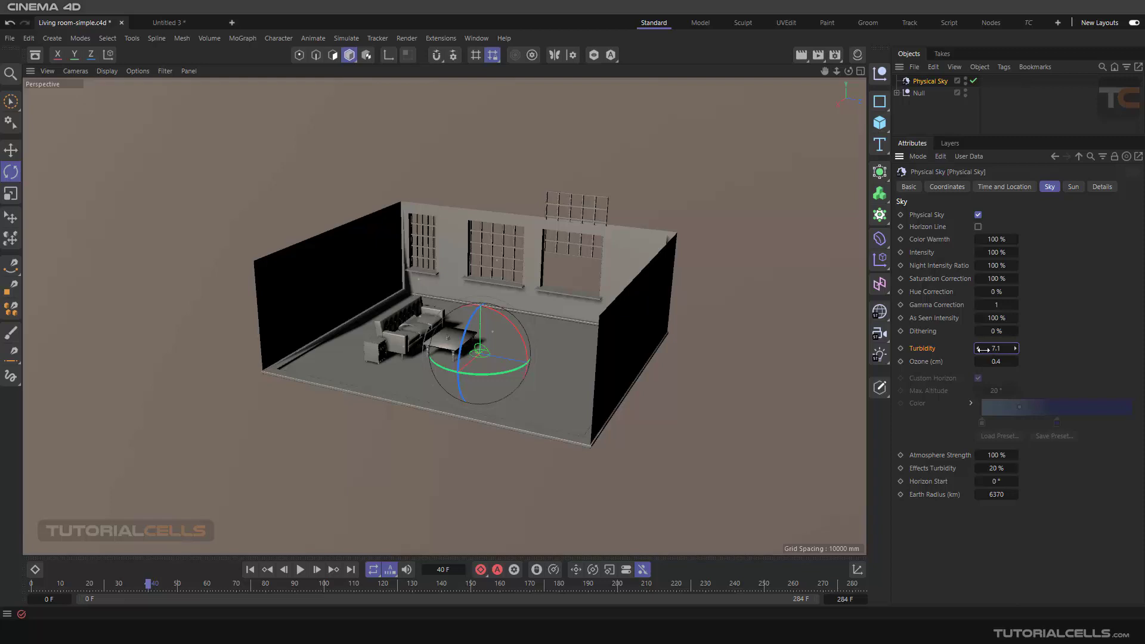
right_click(1014, 348)
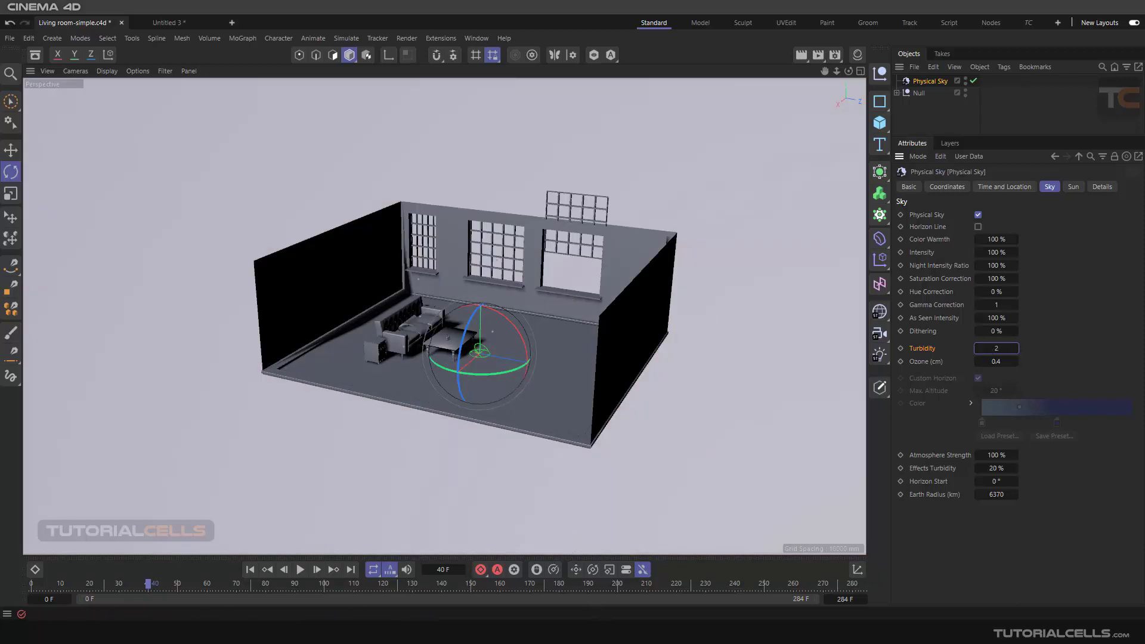
click(671, 588)
text(32)
key(Return)
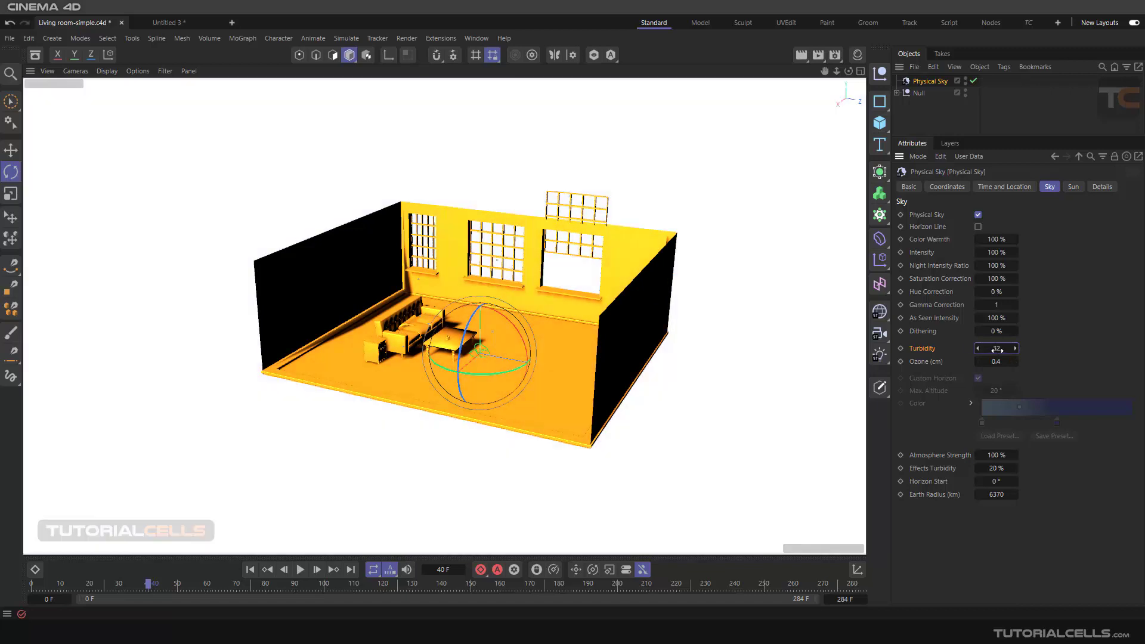
drag(996, 350, 793, 351)
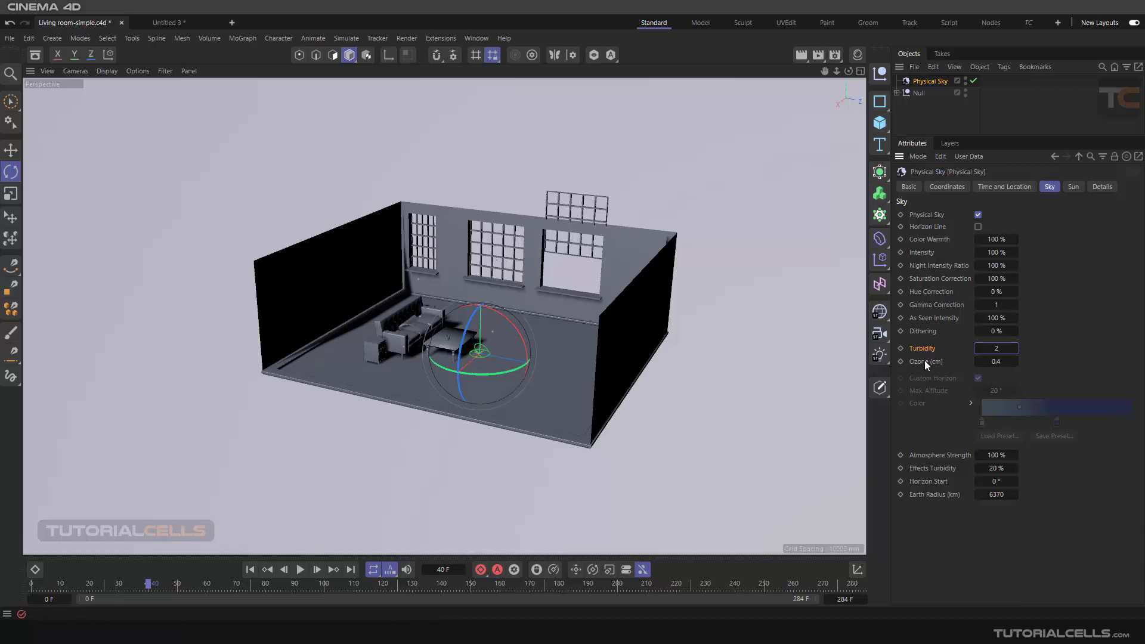
Step: Examine the sky's Ozone setting, comparing the mountain sky image and the last reference image in Photos
mouse_move(990, 361)
mouse_down()
mouse_move(1044, 362)
mouse_move(1010, 361)
mouse_up()
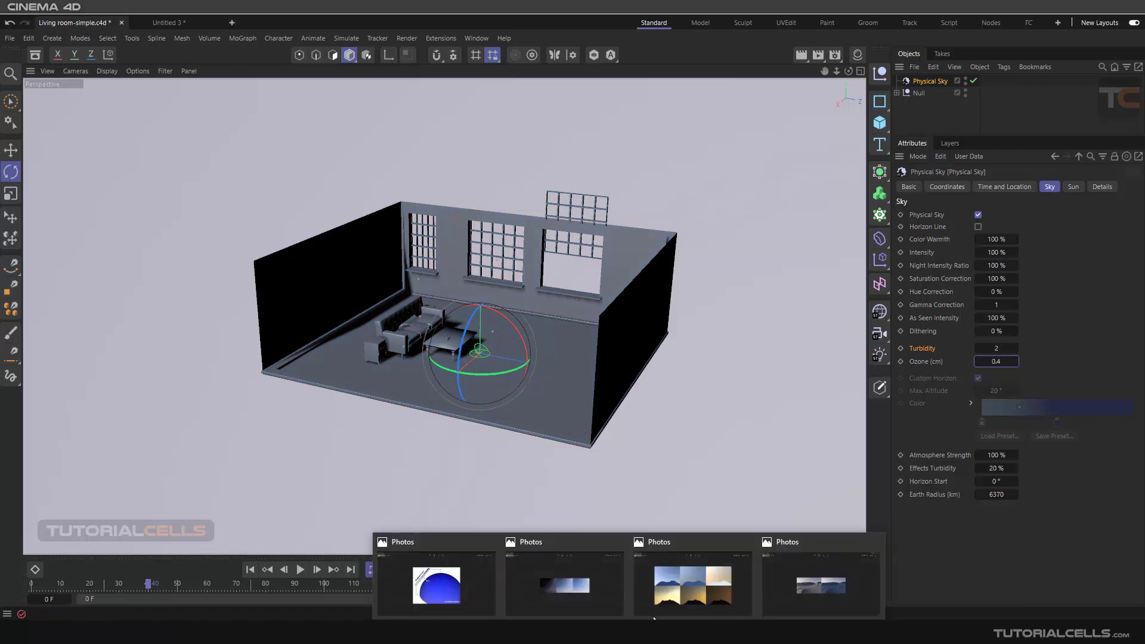
click(693, 581)
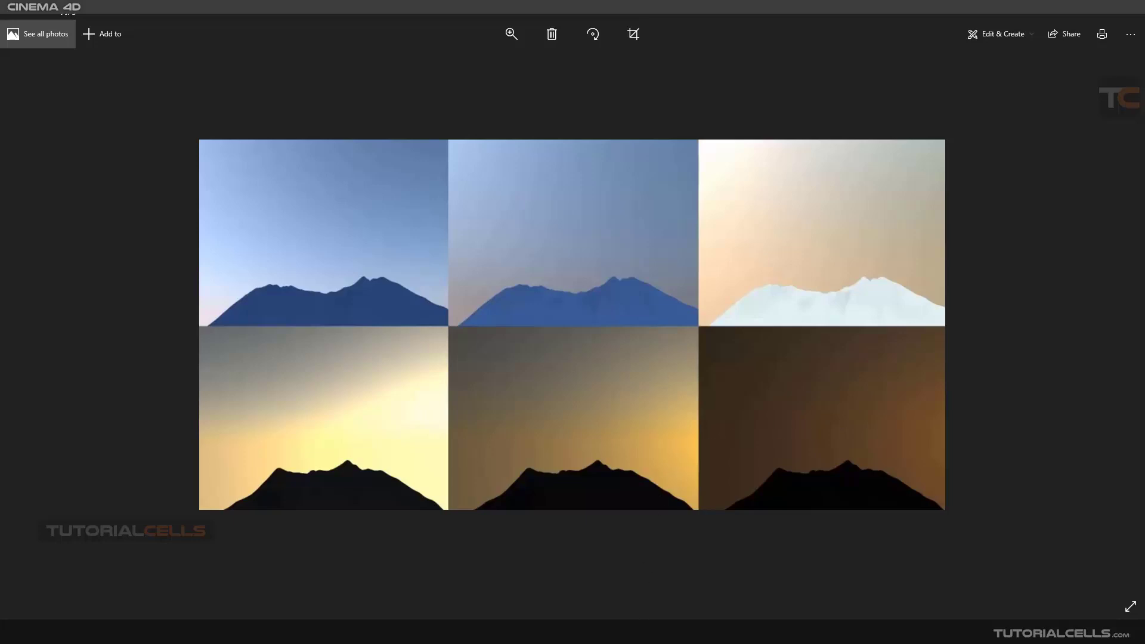
mouse_move(628, 632)
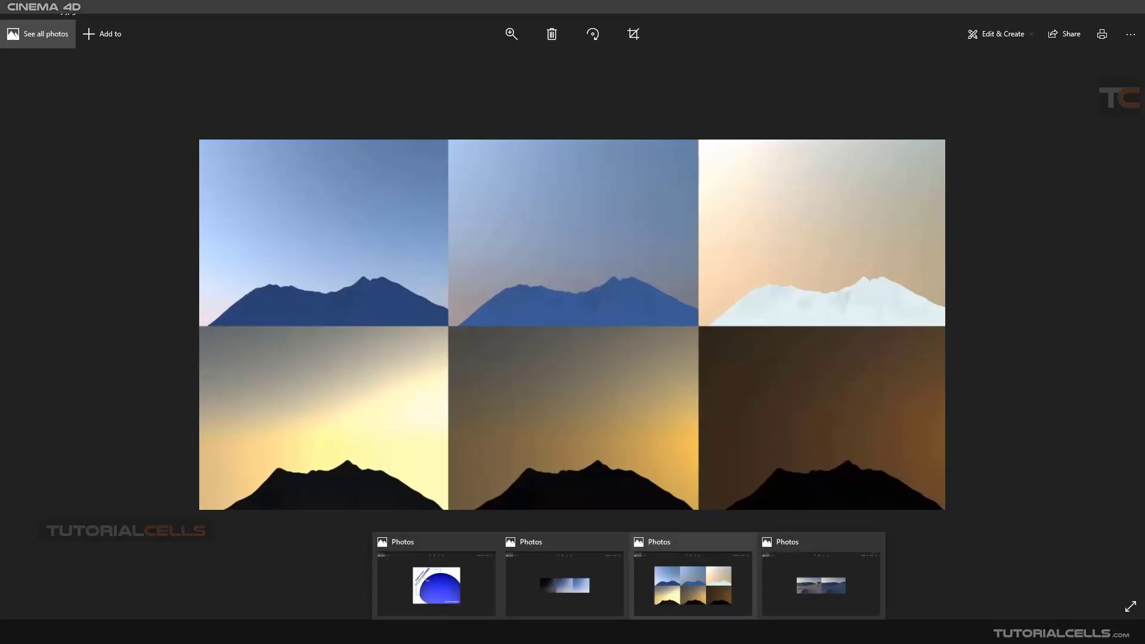
click(819, 564)
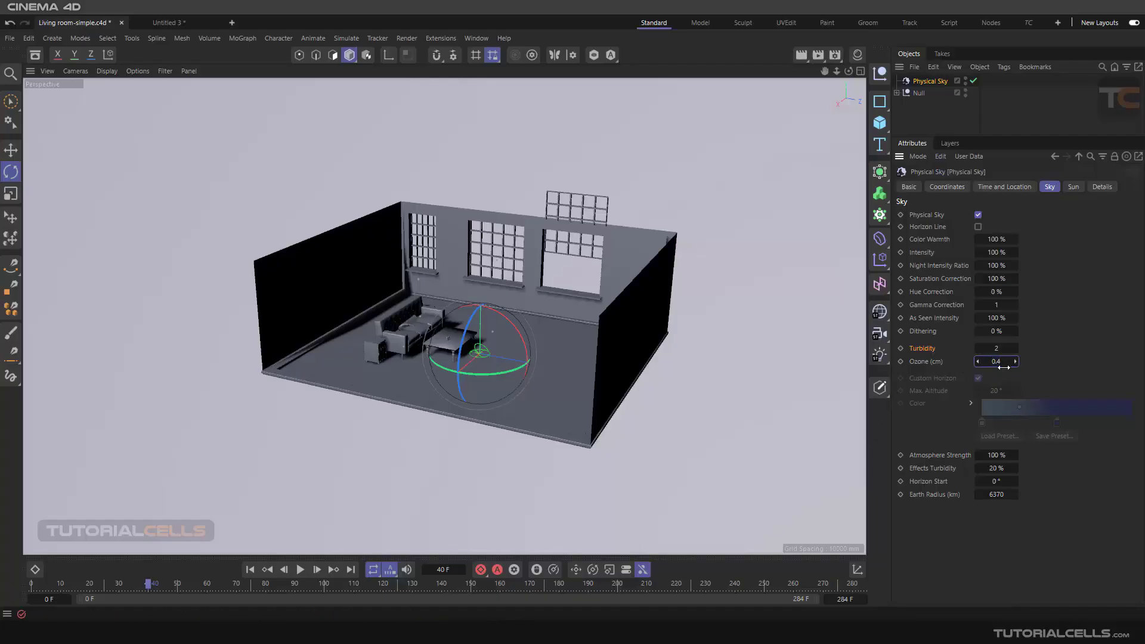
Step: Examine the sky's Atmosphere Strength setting while viewing the room and horizon up close and from a distance
scroll(476, 322, up, 3)
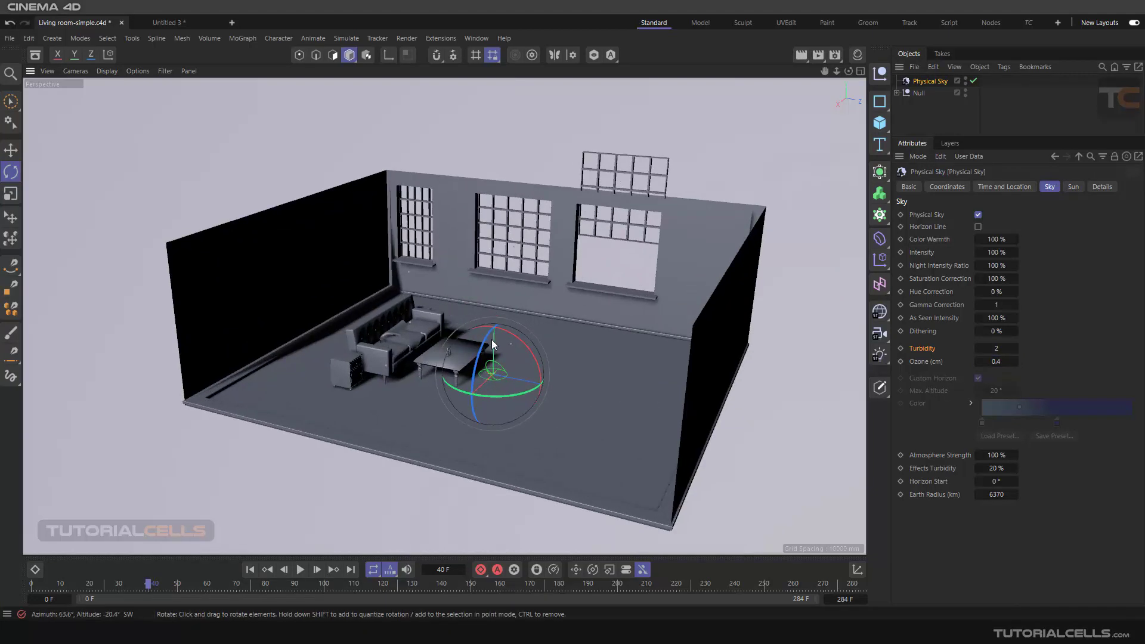
scroll(492, 339, up, 3)
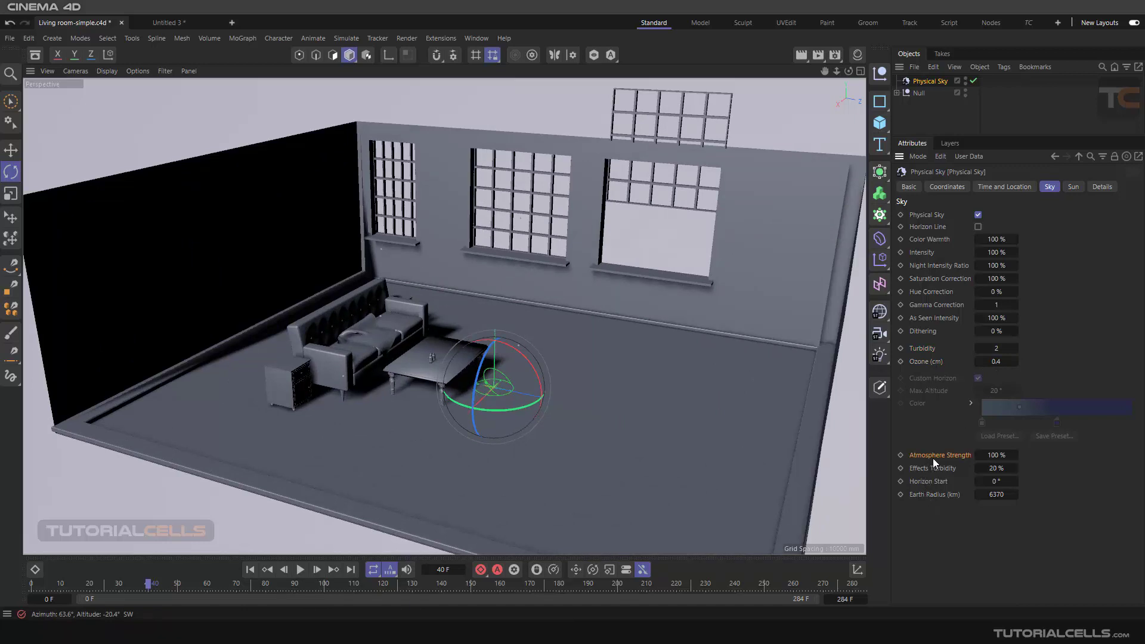
scroll(685, 364, down, 5)
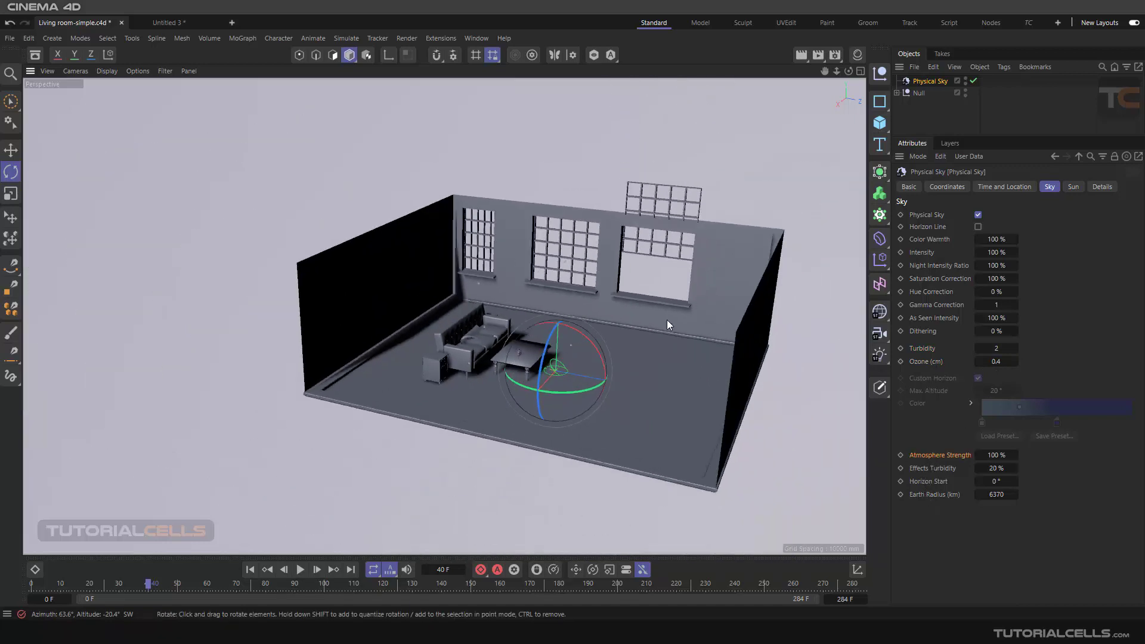
alt+drag(667, 319, 606, 285)
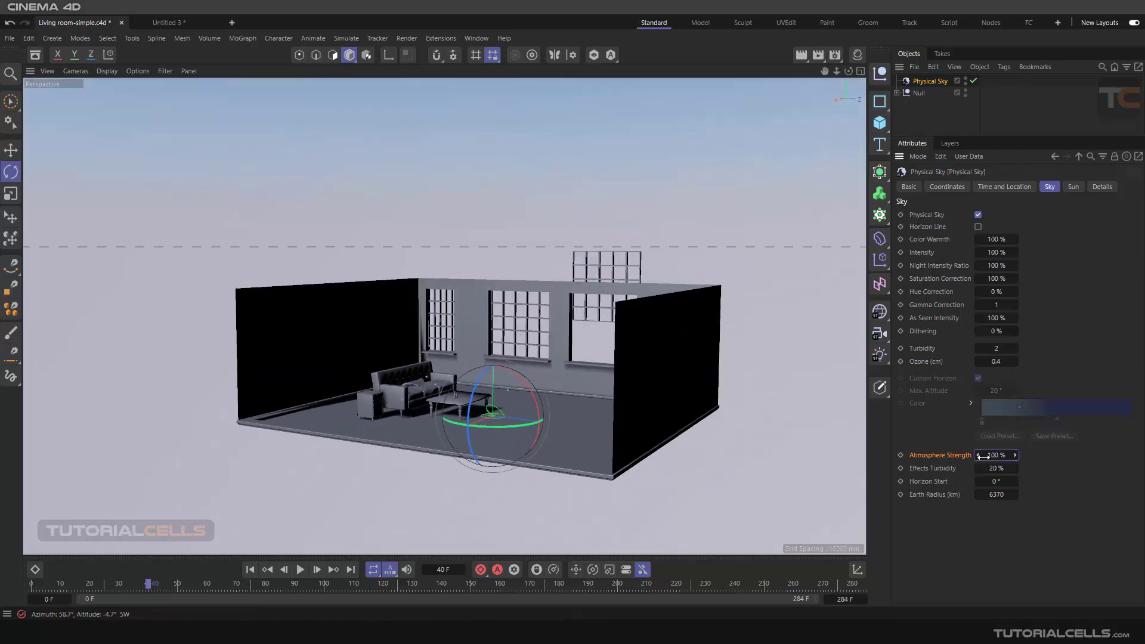
mouse_move(991, 455)
mouse_down()
mouse_move(959, 456)
mouse_move(992, 455)
mouse_up()
alt+drag(524, 206, 563, 274)
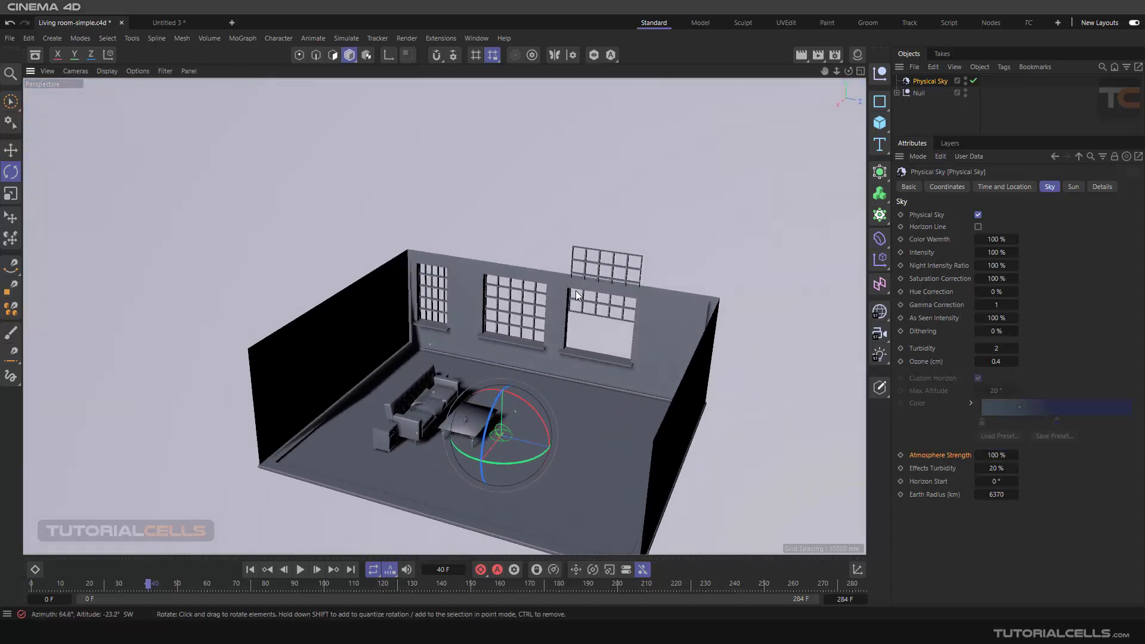
alt+middle_drag(568, 281, 564, 216)
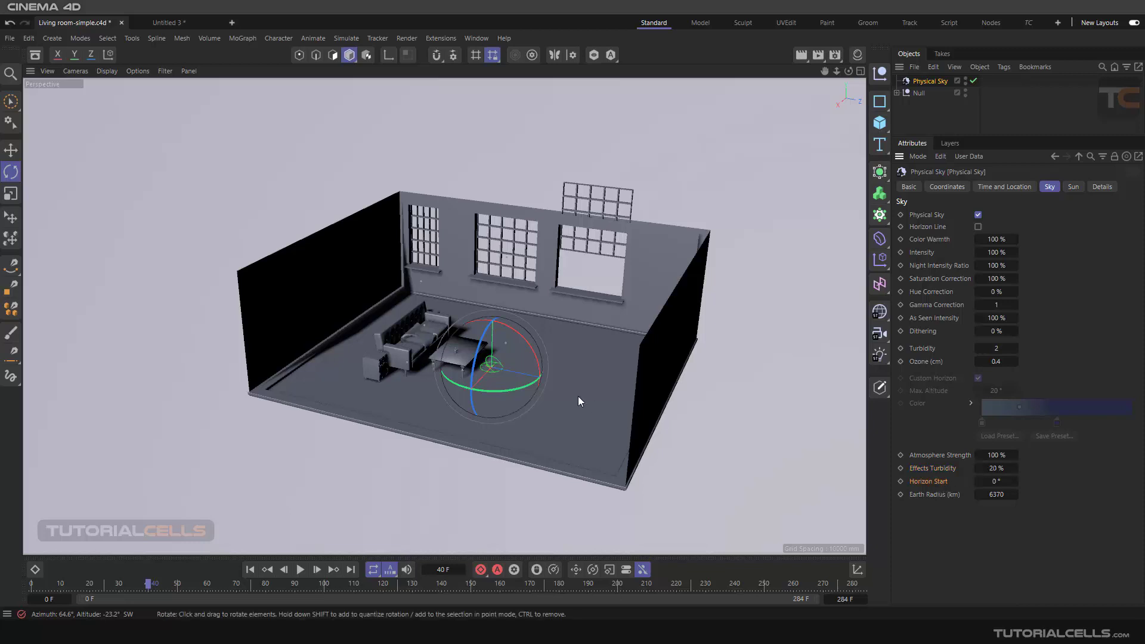
Step: Try the sky's Horizon Start at 37°, view the shifted sky from below, and reset it to 0°
alt+drag(578, 396, 520, 342)
alt+middle_drag(519, 337, 541, 368)
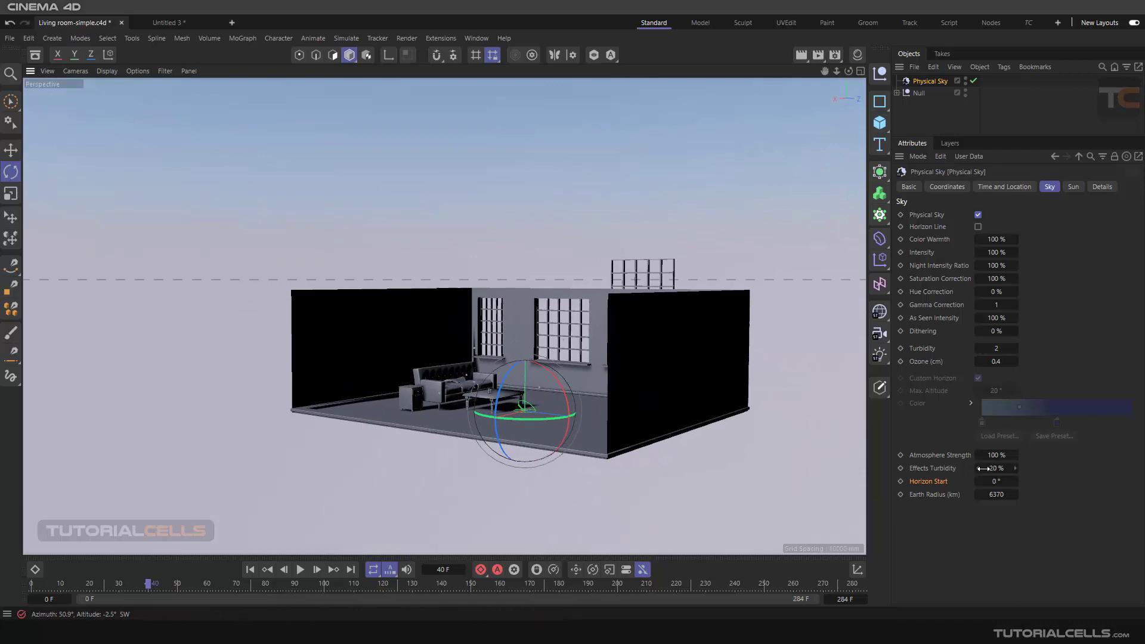
drag(994, 482, 1016, 481)
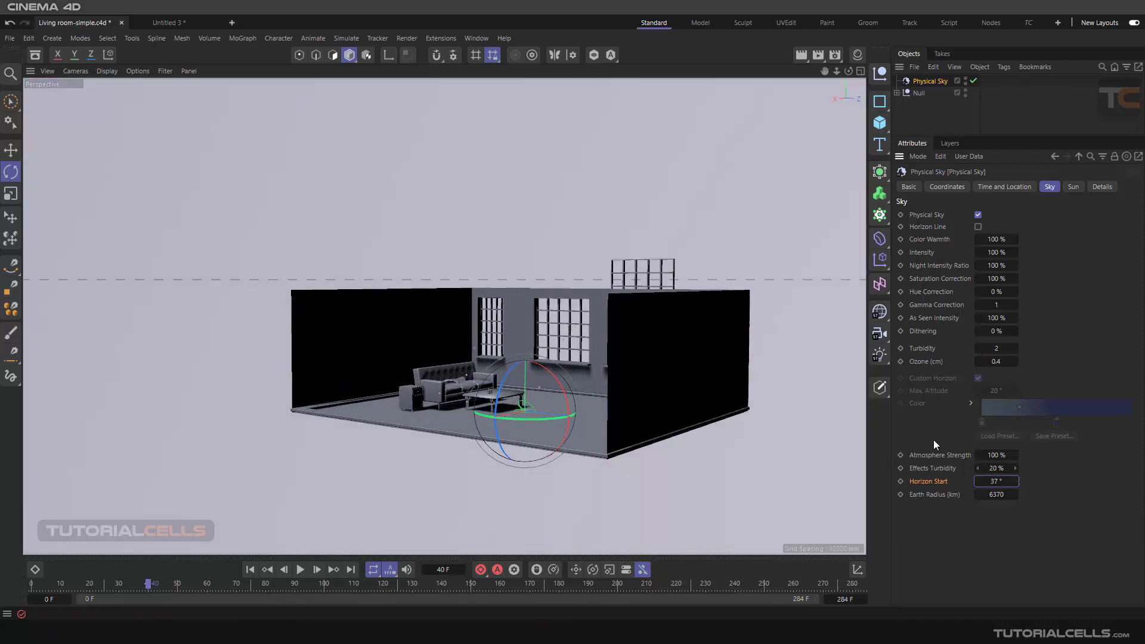
alt+drag(629, 317, 604, 229)
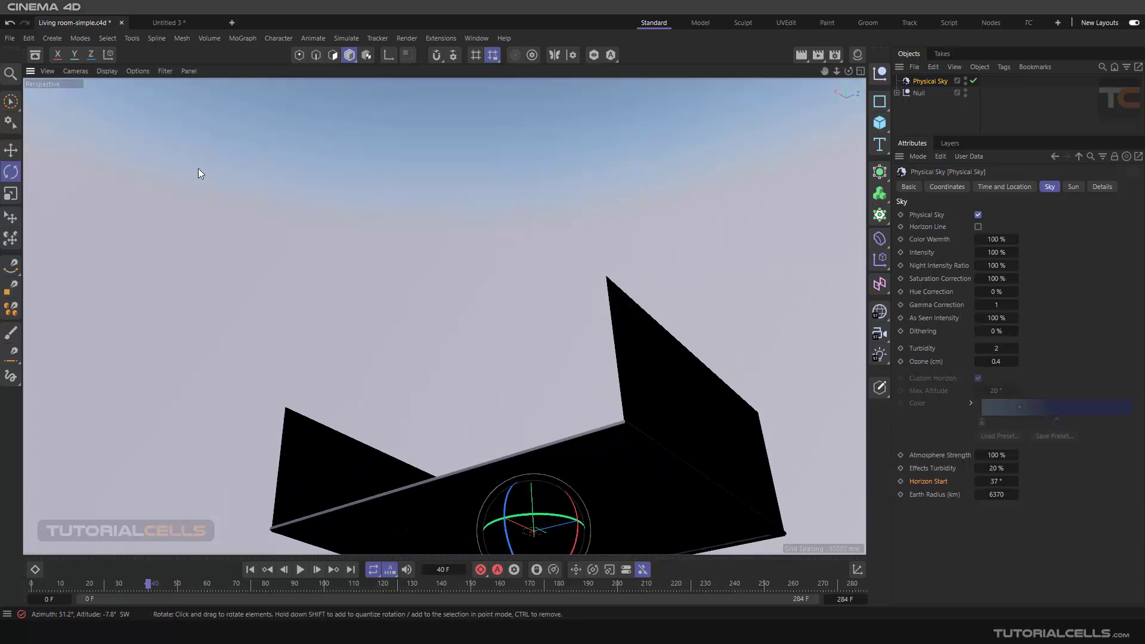
right_click(1012, 483)
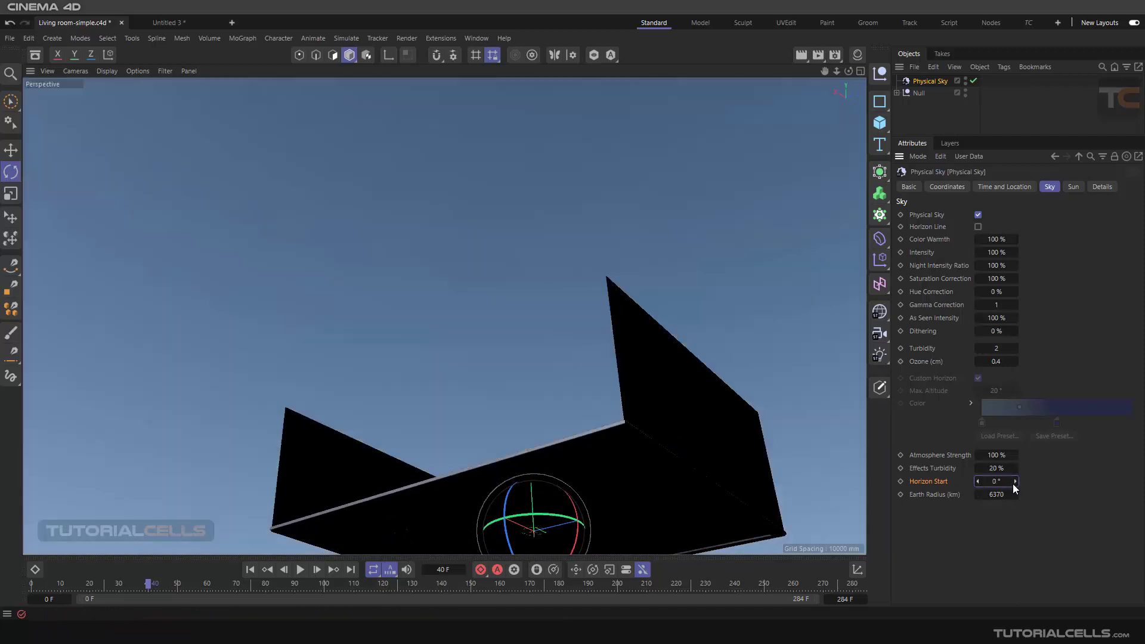
alt+drag(559, 286, 596, 429)
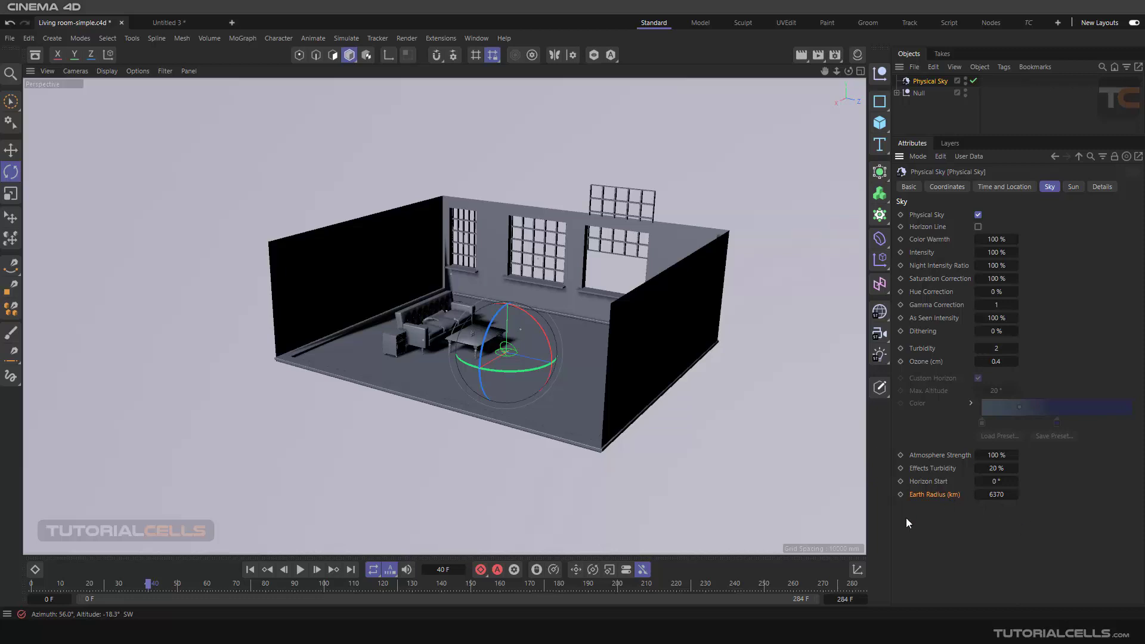
scroll(514, 367, up, 5)
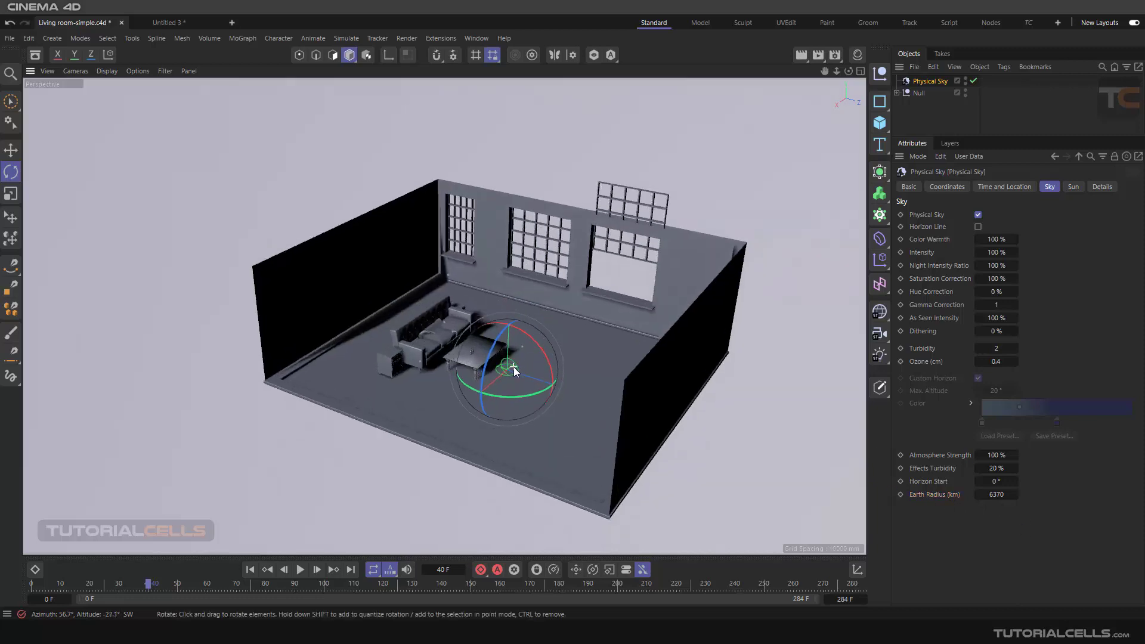
Step: View the living room up close and examine the Physical Sky's Sun settings, including the Custom Color option
alt+drag(513, 367, 545, 348)
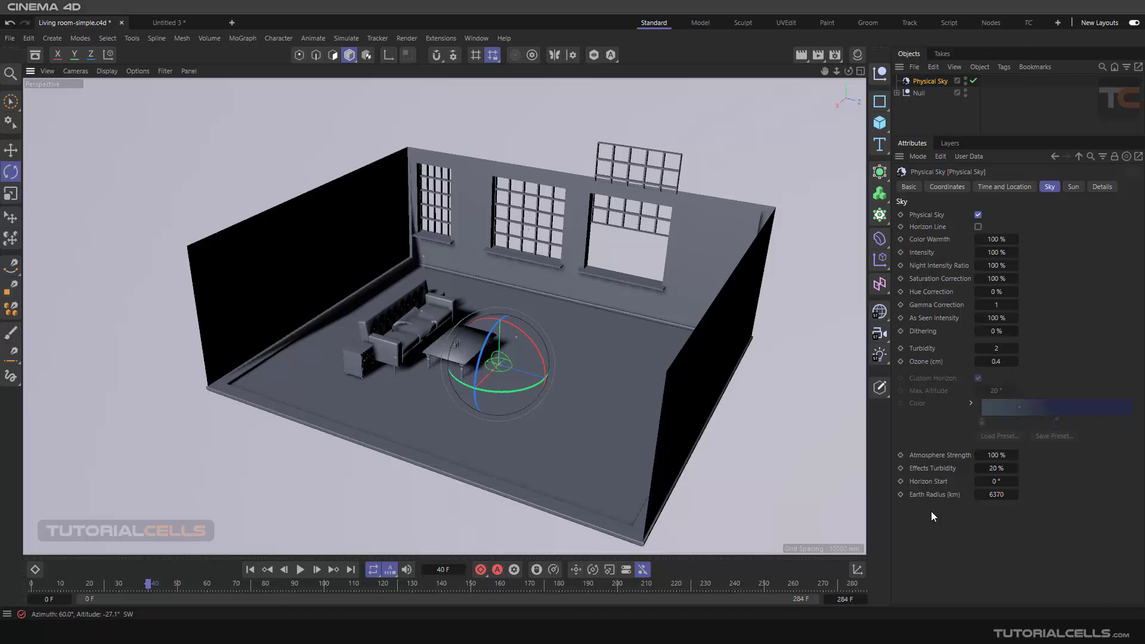
scroll(563, 307, up, 3)
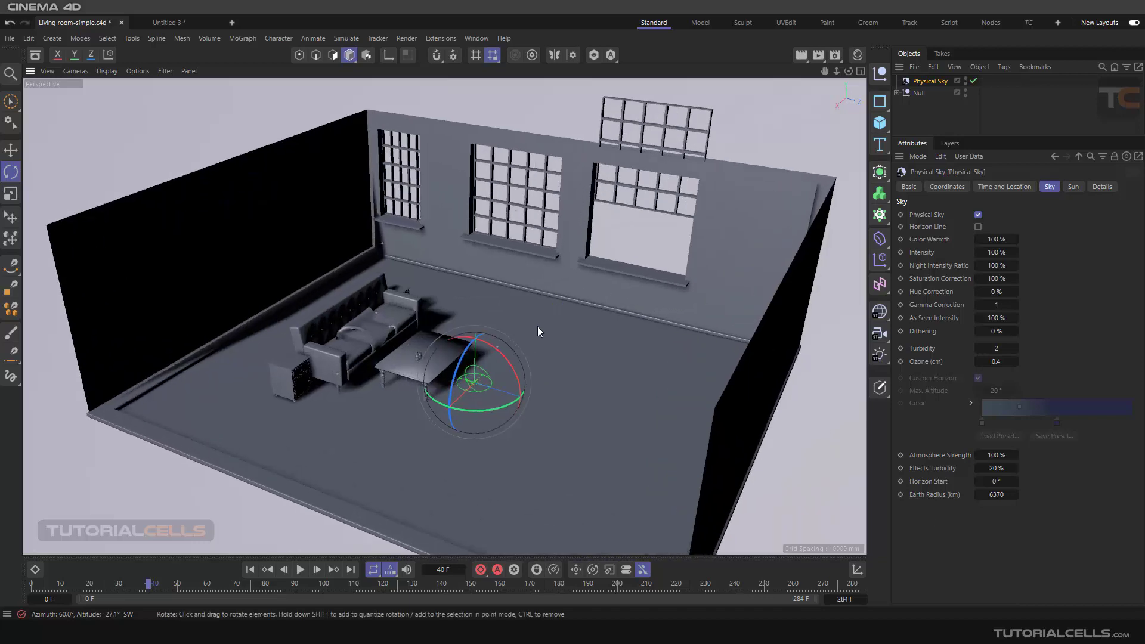
alt+drag(538, 327, 542, 325)
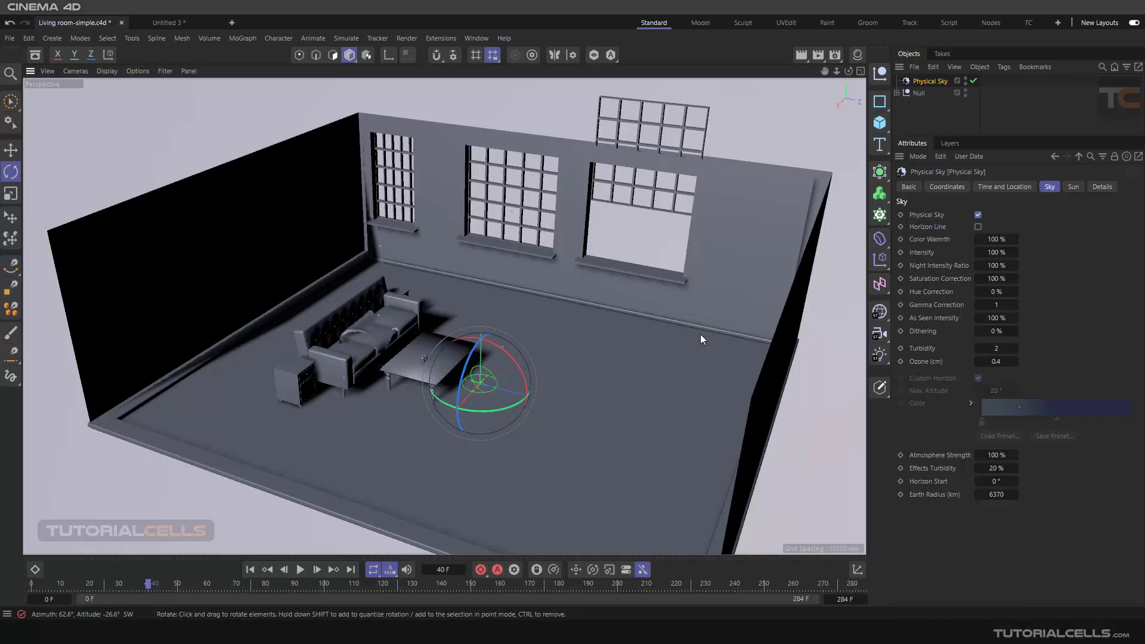
scroll(582, 372, up, 2)
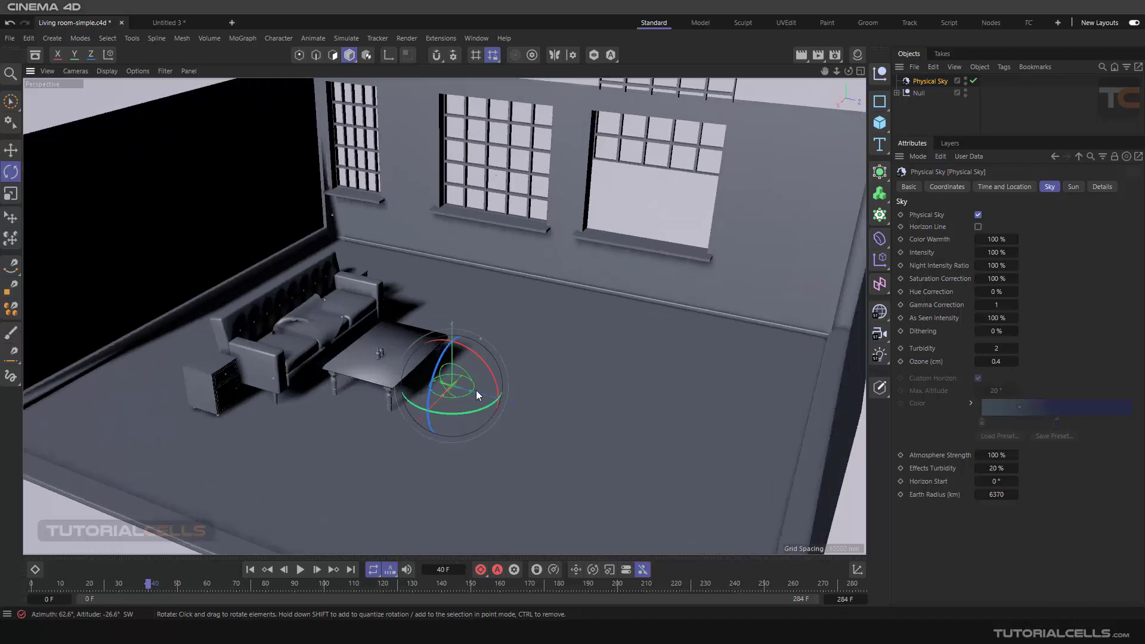
click(1069, 190)
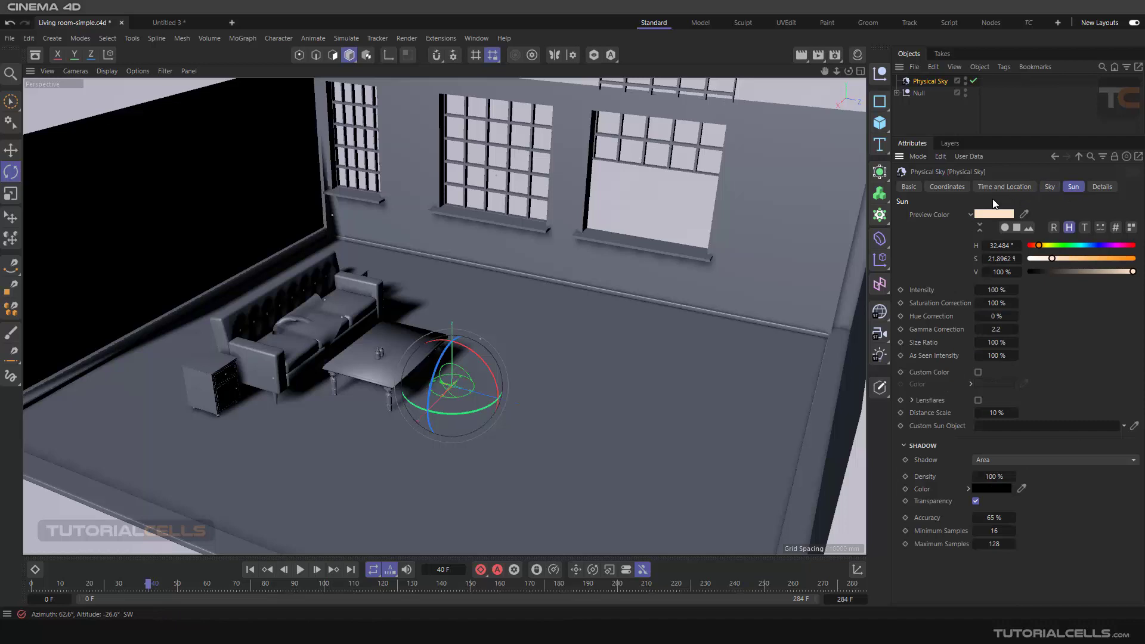
click(977, 372)
click(971, 384)
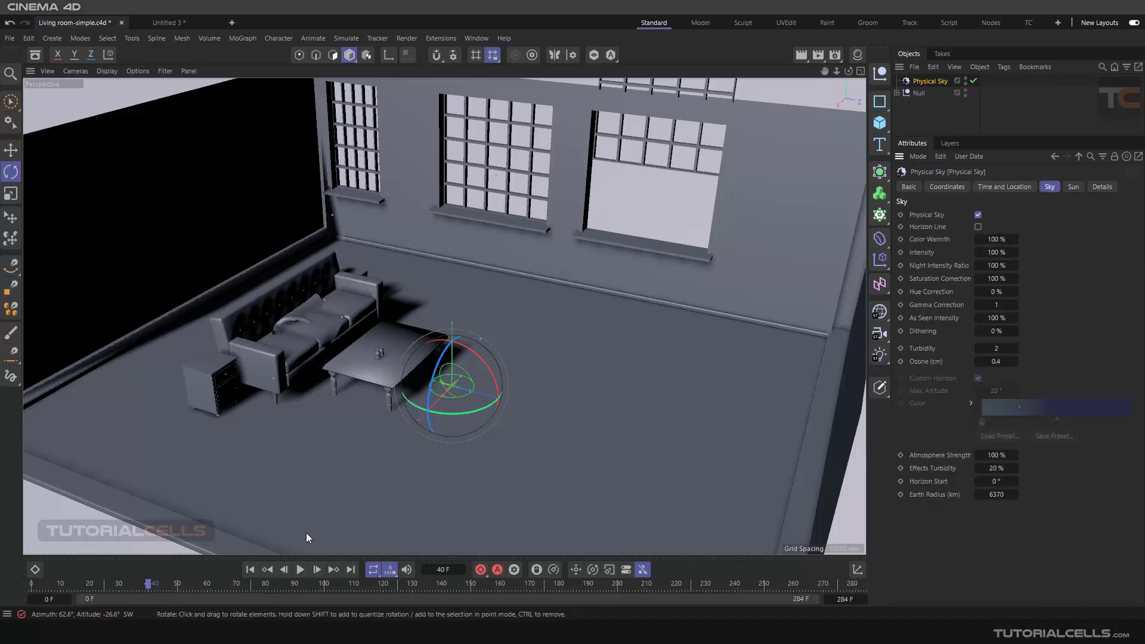